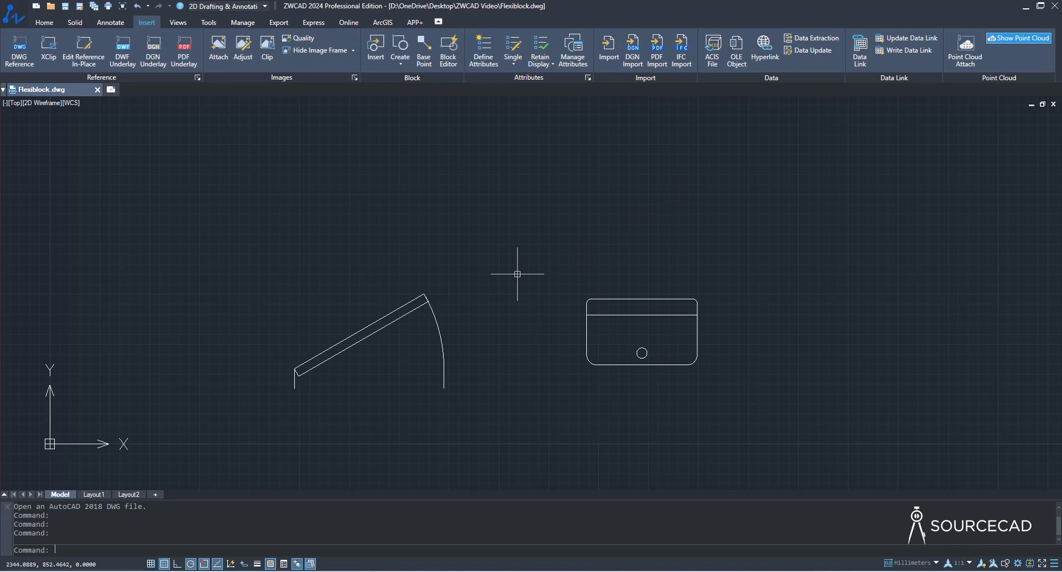
- Shorten the door block's opening width and set its visibility state to Open 60º
{"action": "middle_click_drag", "start_coordinate": [508, 335], "coordinate": [579, 302]}
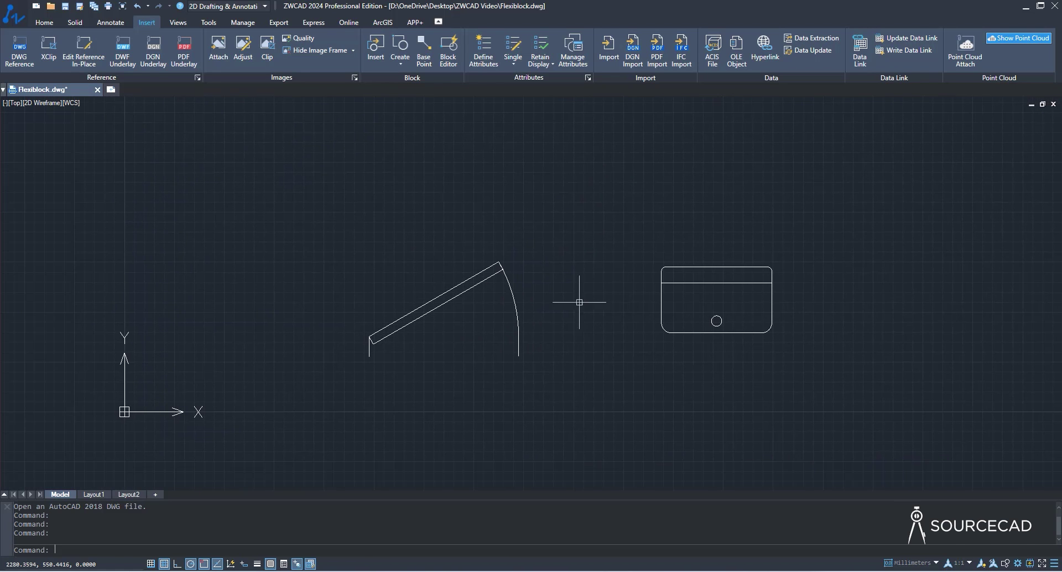
{"action": "left_click", "coordinate": [508, 286]}
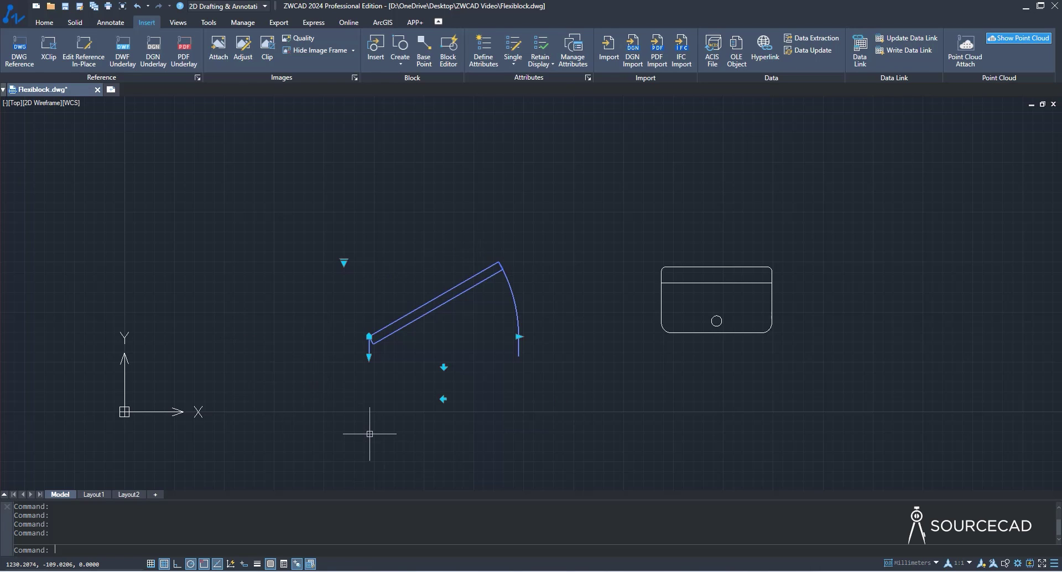
{"action": "left_click", "coordinate": [518, 336]}
{"action": "left_click", "coordinate": [489, 339]}
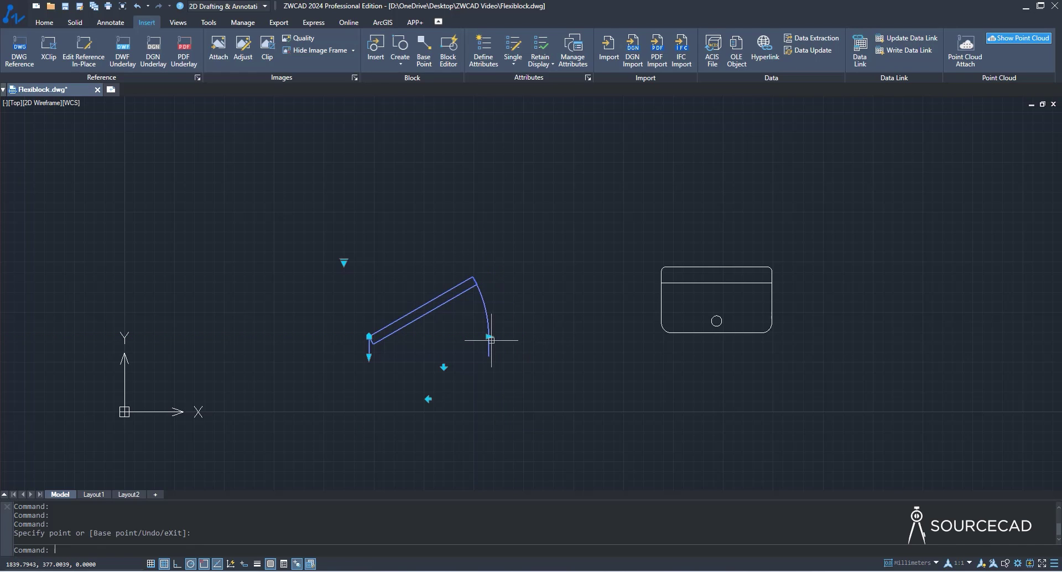
{"action": "left_click", "coordinate": [344, 262]}
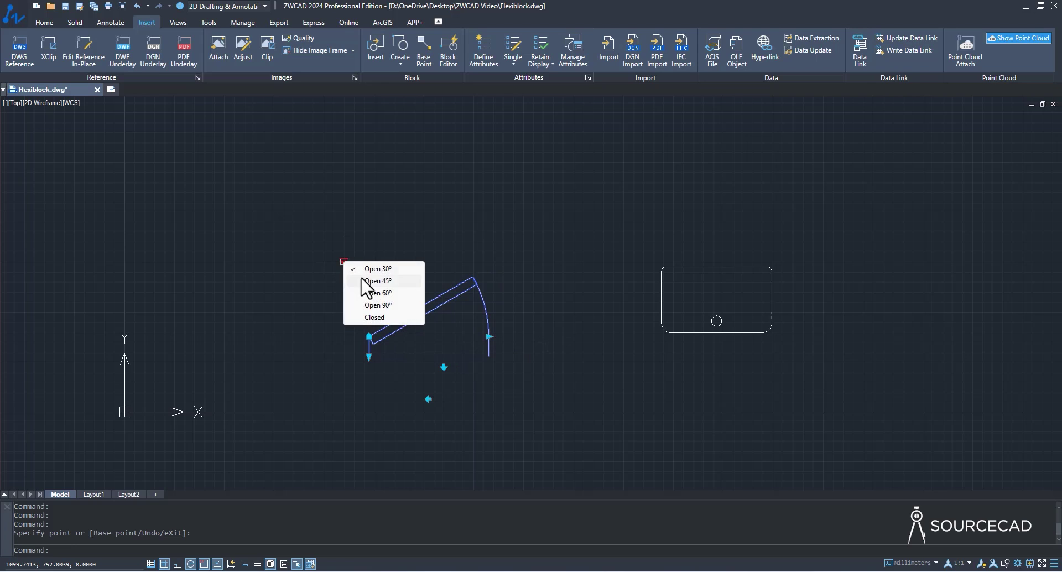
{"action": "left_click", "coordinate": [381, 293]}
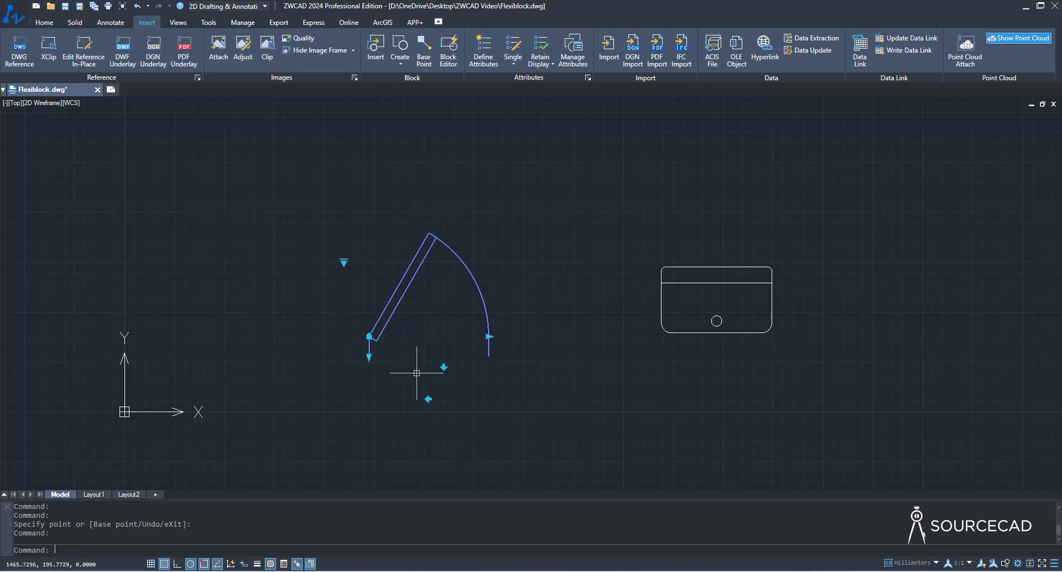
- Flip the door block vertically and horizontally, restoring its original orientation
{"action": "left_click", "coordinate": [443, 366]}
{"action": "left_click", "coordinate": [443, 325]}
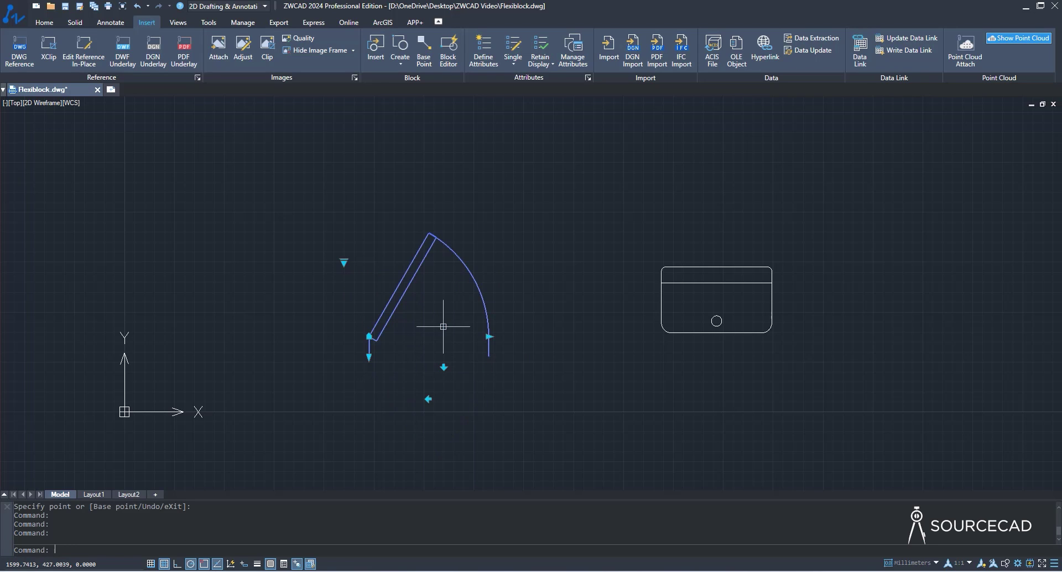
{"action": "left_click", "coordinate": [428, 399]}
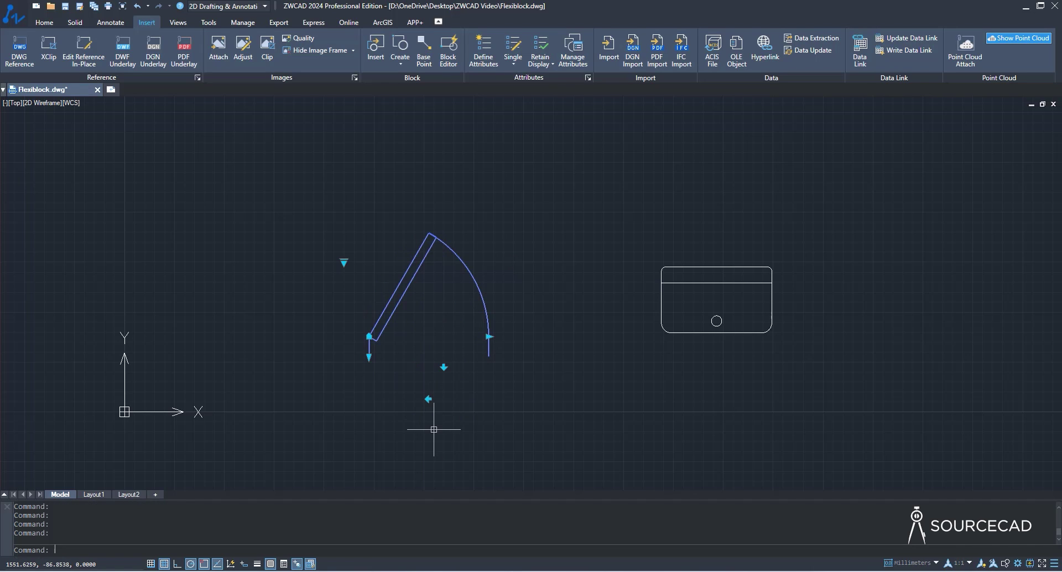
- Stretch the door block's jamb lines far downward, then shorten them to slightly more than their original length
{"action": "left_click", "coordinate": [369, 357]}
{"action": "left_click", "coordinate": [369, 426]}
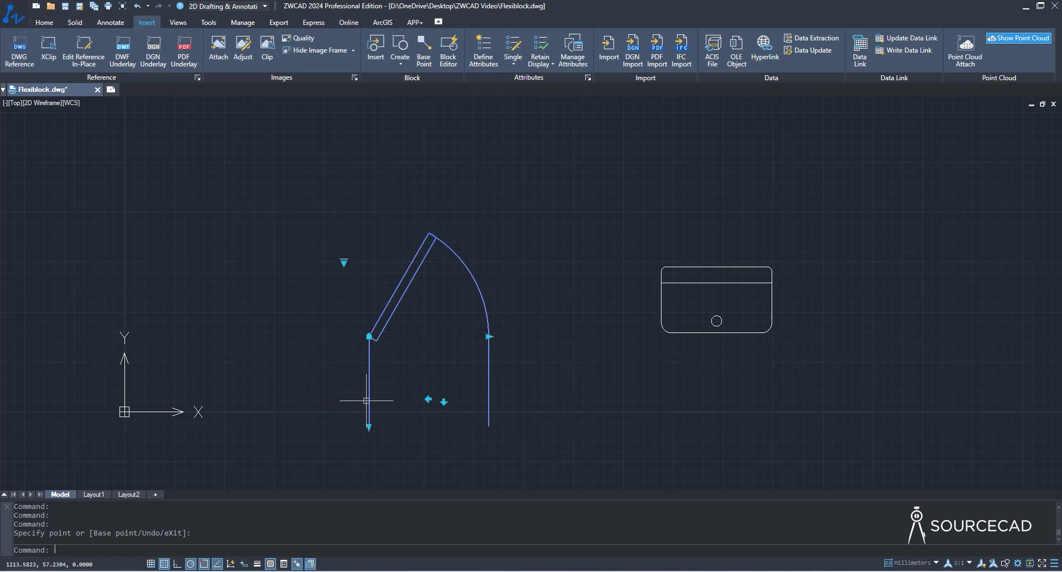
{"action": "left_click", "coordinate": [369, 426]}
{"action": "left_click", "coordinate": [369, 365]}
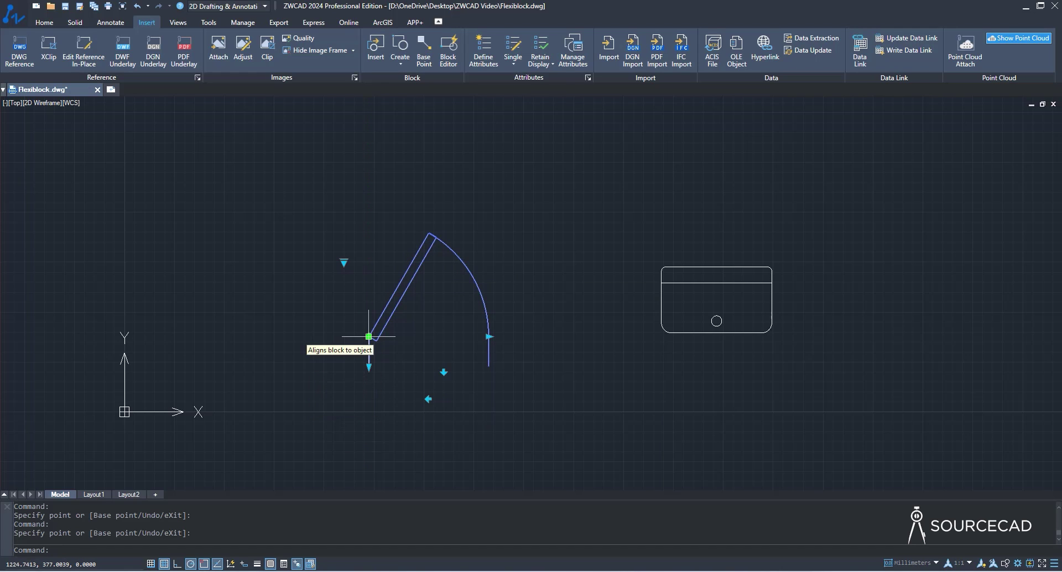
- Move the door block a short distance up and to the right by its alignment point, keeping it upright
{"action": "left_click", "coordinate": [369, 336]}
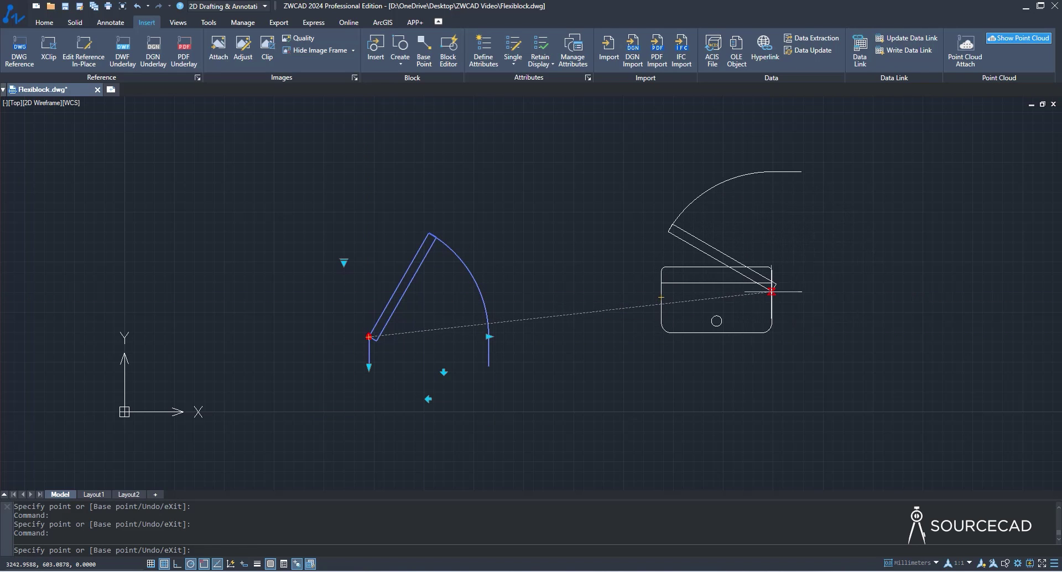
{"action": "left_click", "coordinate": [404, 310]}
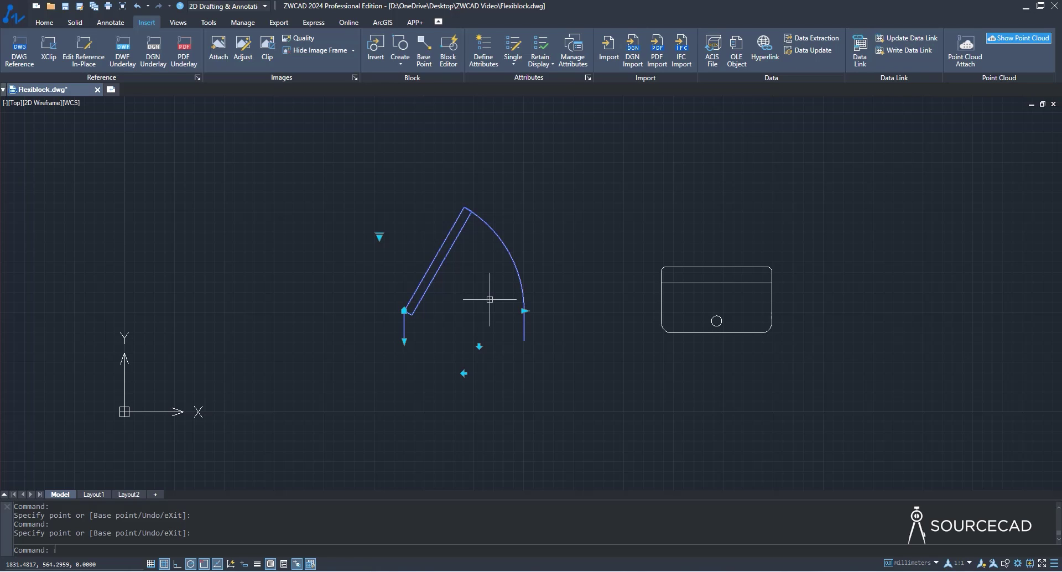
{"action": "key", "text": "Escape"}
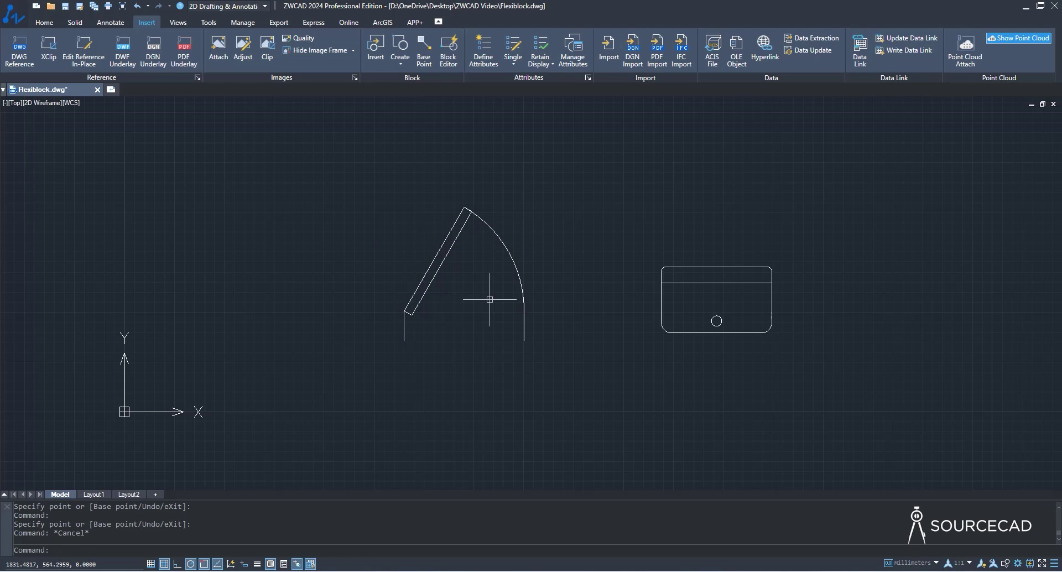
- Delete the door block from the drawing
{"action": "left_click", "coordinate": [512, 253]}
{"action": "key", "text": "Delete"}
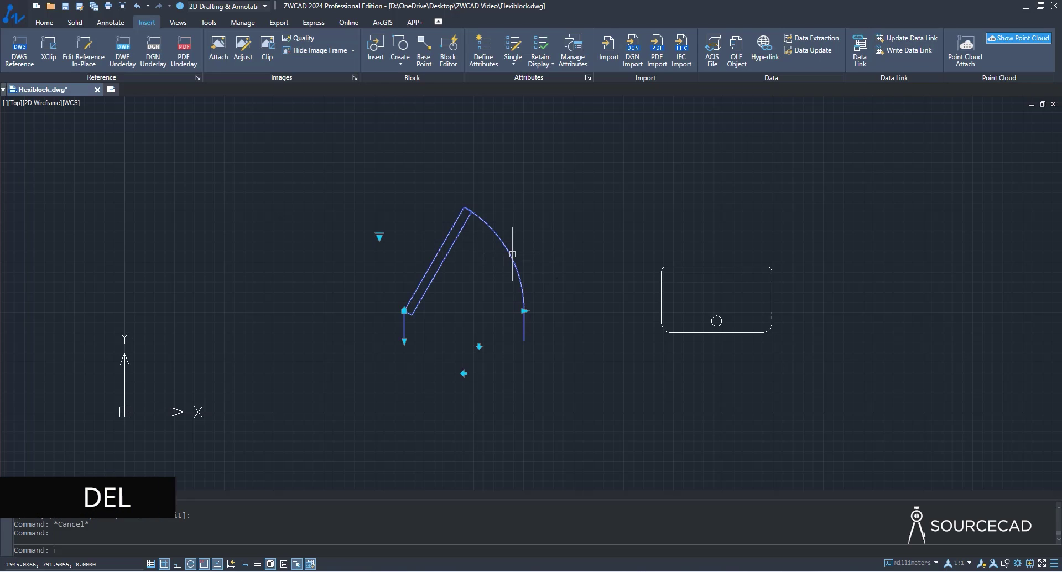
- Start a block definition named Sink-flexi with its base point at the midpoint of the sink's upper edge
{"action": "middle_click_drag", "start_coordinate": [596, 340], "coordinate": [396, 348]}
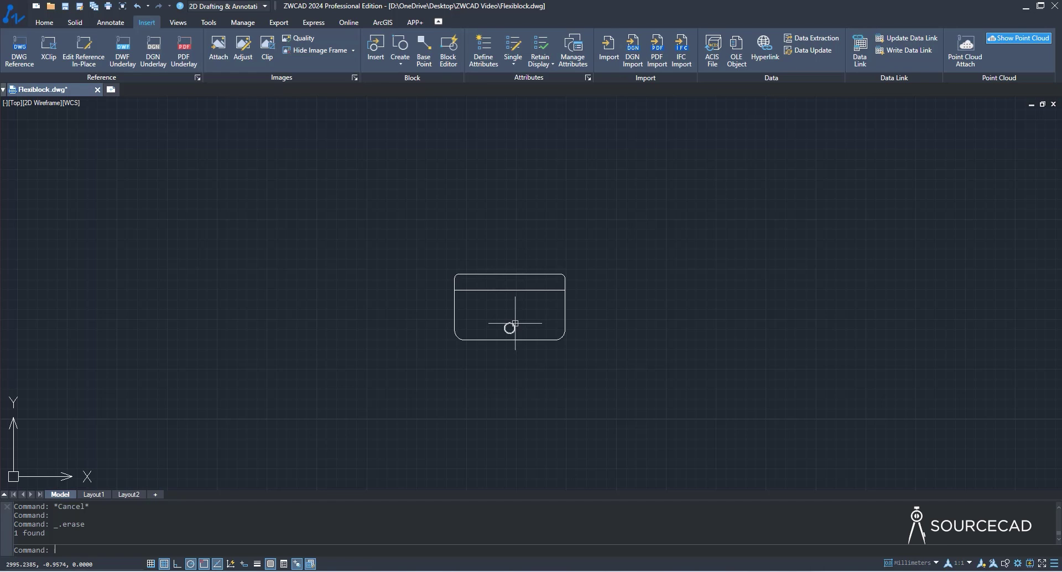
{"action": "scroll", "coordinate": [514, 324], "scroll_direction": "up", "scroll_amount": 2}
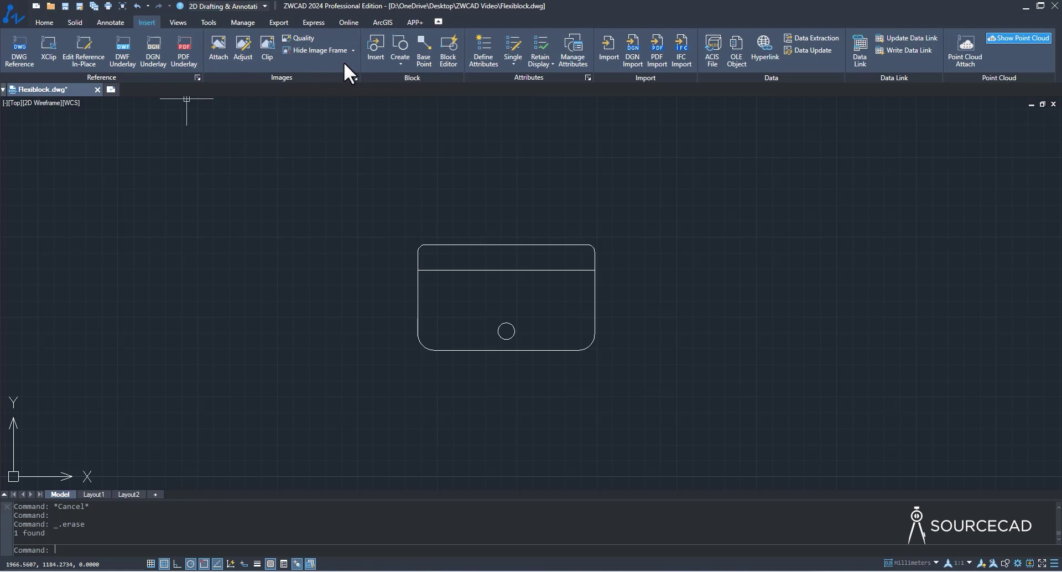
{"action": "left_click", "coordinate": [400, 60]}
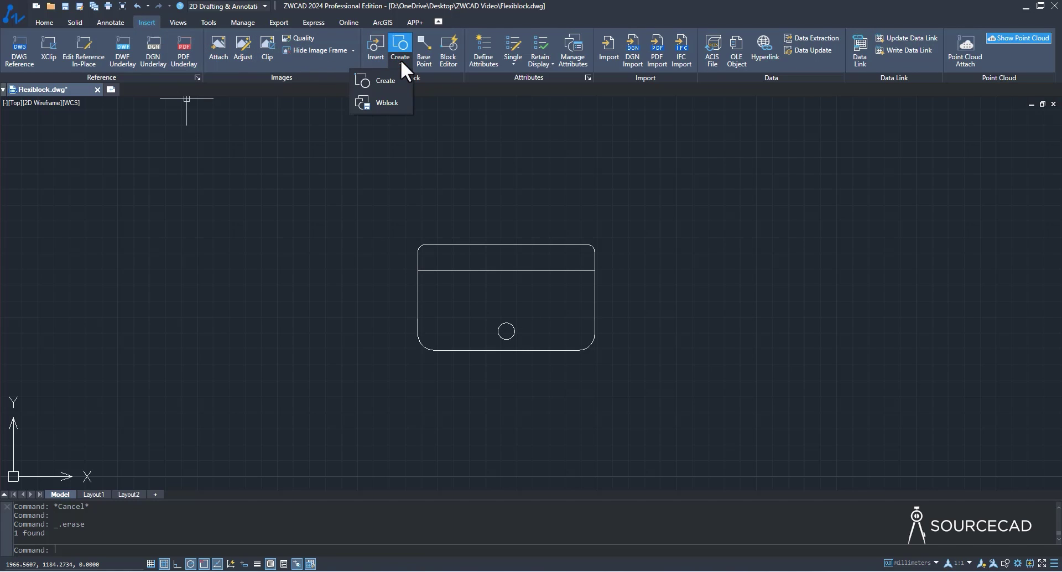
{"action": "left_click", "coordinate": [389, 78]}
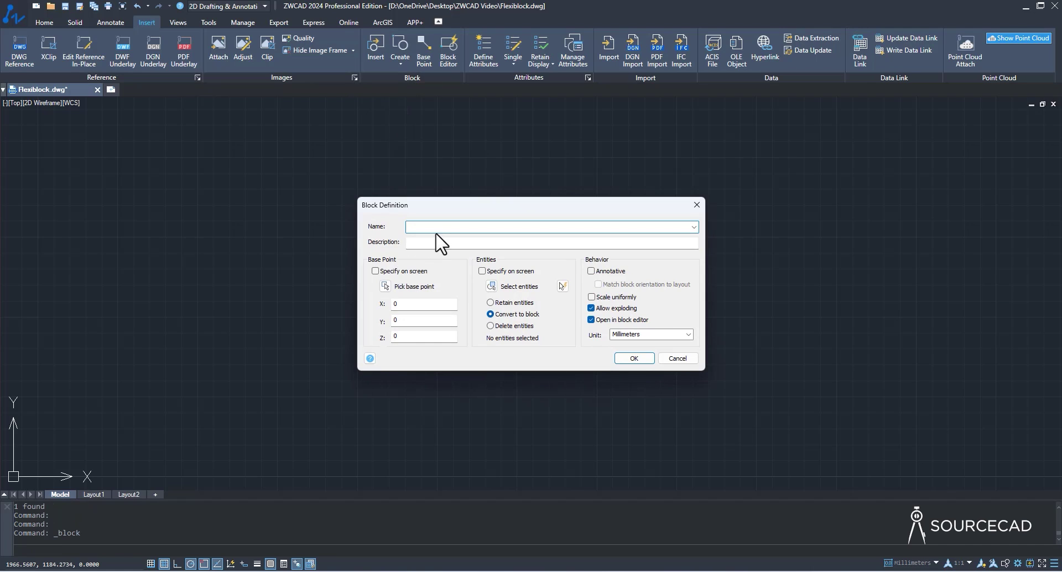
{"action": "type", "text": "Sink-flexi"}
{"action": "left_click", "coordinate": [439, 243]}
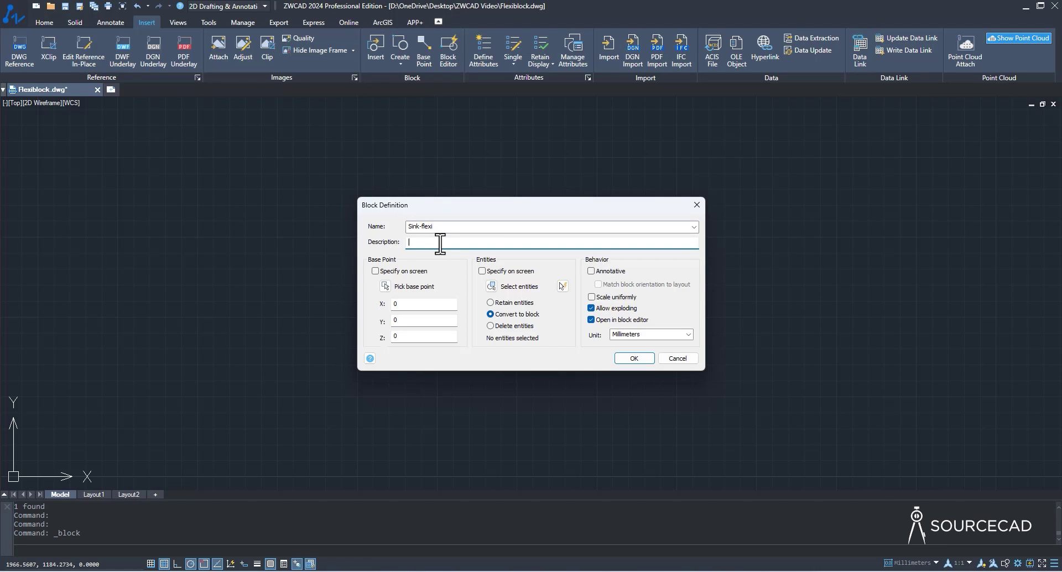
{"action": "left_click", "coordinate": [386, 285]}
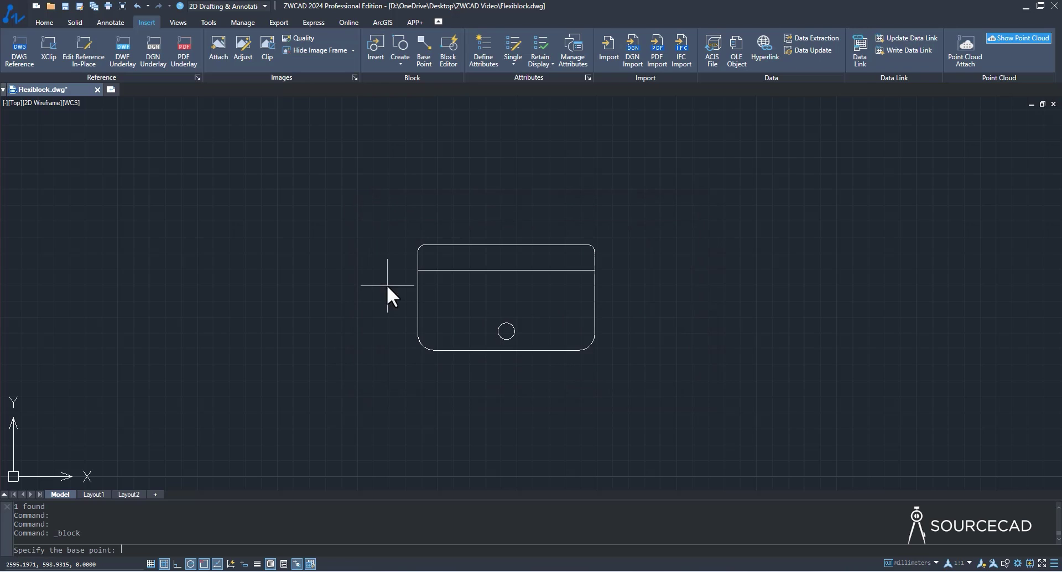
{"action": "left_click", "coordinate": [506, 244]}
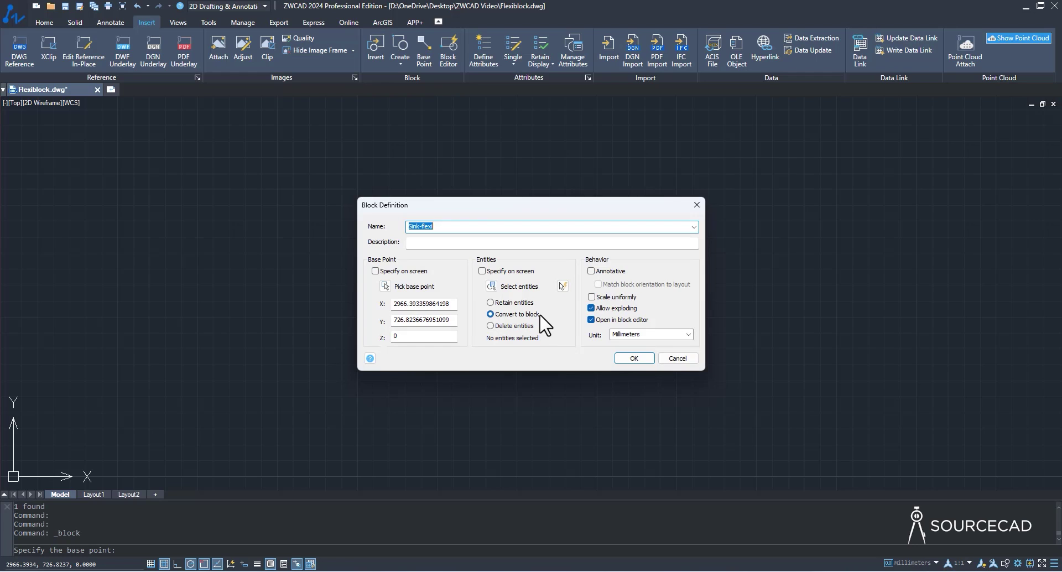
- Include the sink's outline, inner line and drain circle in the Sink-flexi block and create it, opening it in the block editor
{"action": "left_click", "coordinate": [491, 285]}
{"action": "left_click", "coordinate": [398, 228]}
{"action": "left_click", "coordinate": [612, 367]}
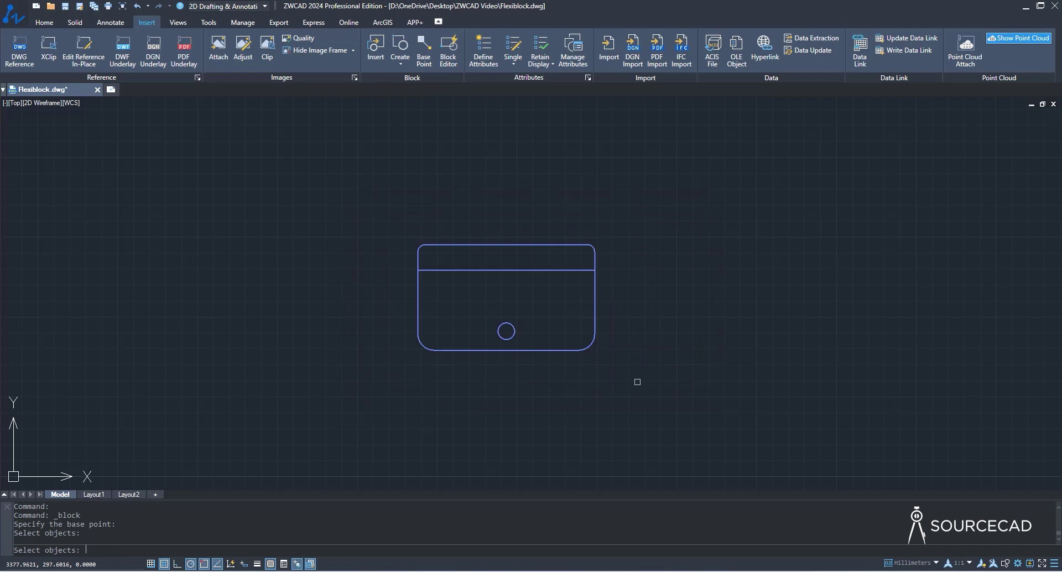
{"action": "key", "text": "Return"}
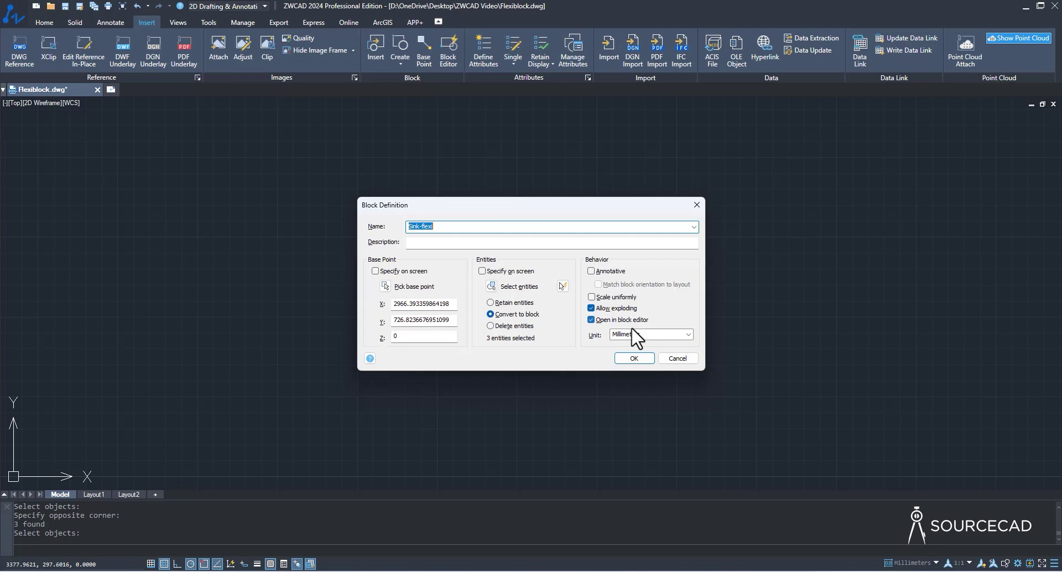
{"action": "left_click", "coordinate": [634, 358]}
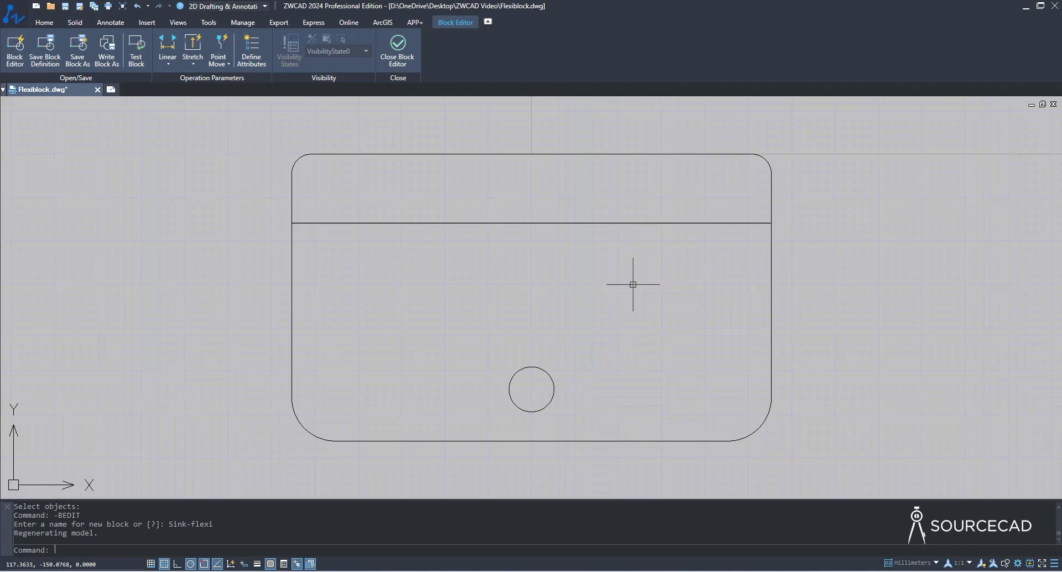
- Add a Linear parameter across the sink's full width, from its left edge to its right edge, with the label above the sink
{"action": "left_click", "coordinate": [168, 62]}
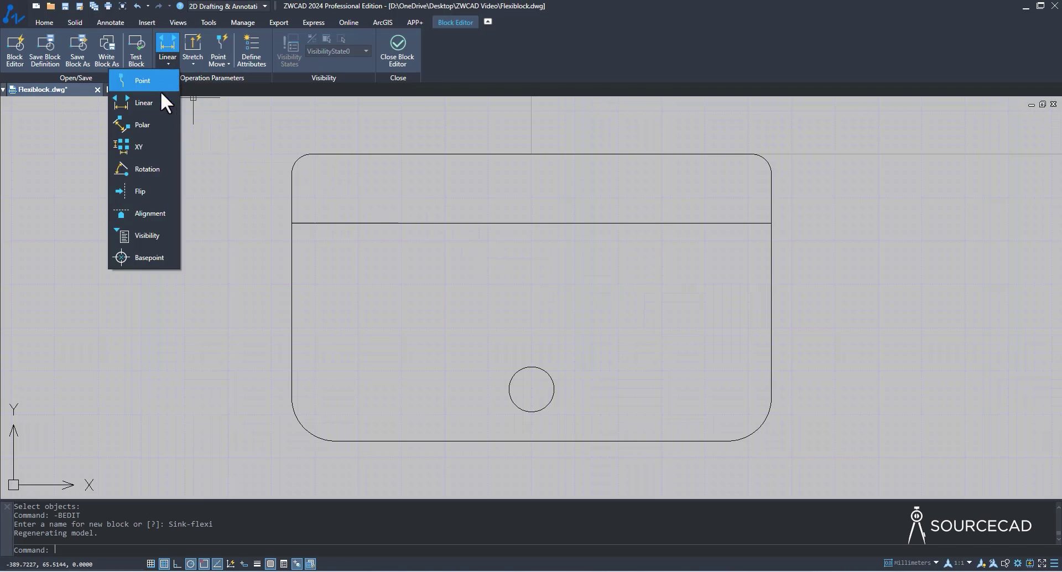
{"action": "left_click", "coordinate": [145, 108]}
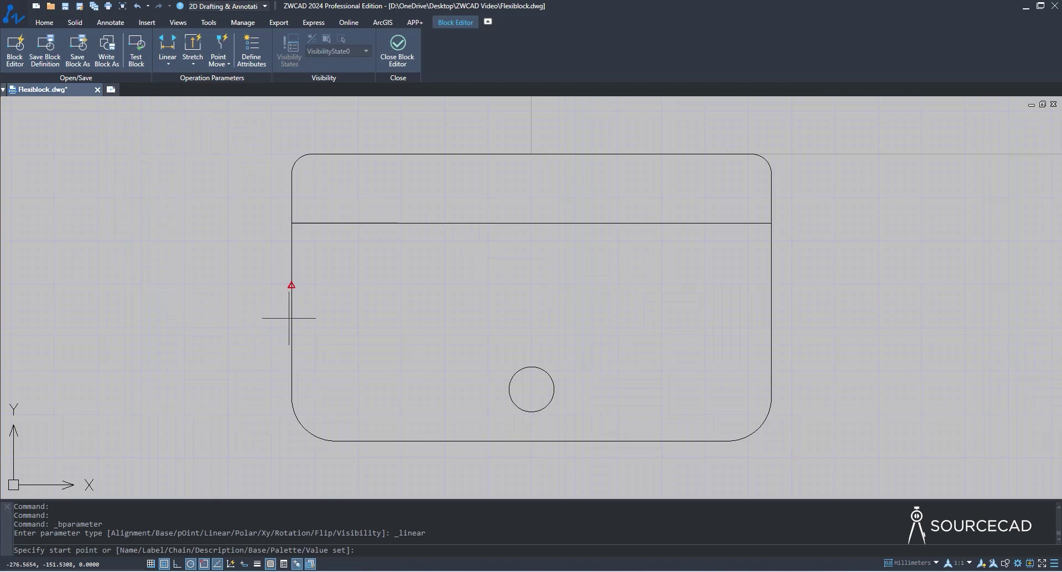
{"action": "left_click", "coordinate": [292, 286]}
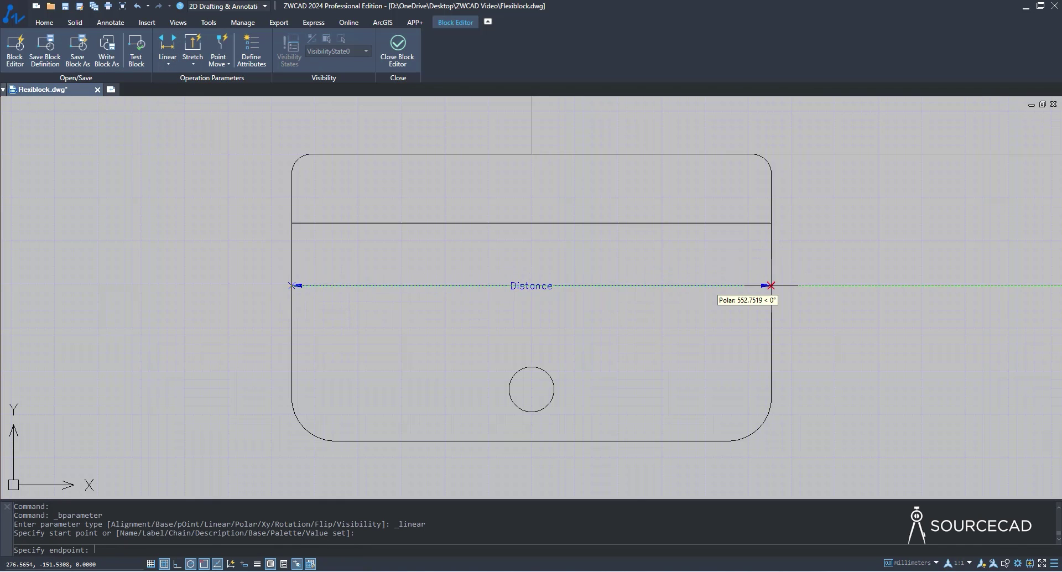
{"action": "left_click", "coordinate": [771, 285]}
{"action": "left_click", "coordinate": [544, 129]}
{"action": "middle_click_drag", "start_coordinate": [555, 213], "coordinate": [553, 232]}
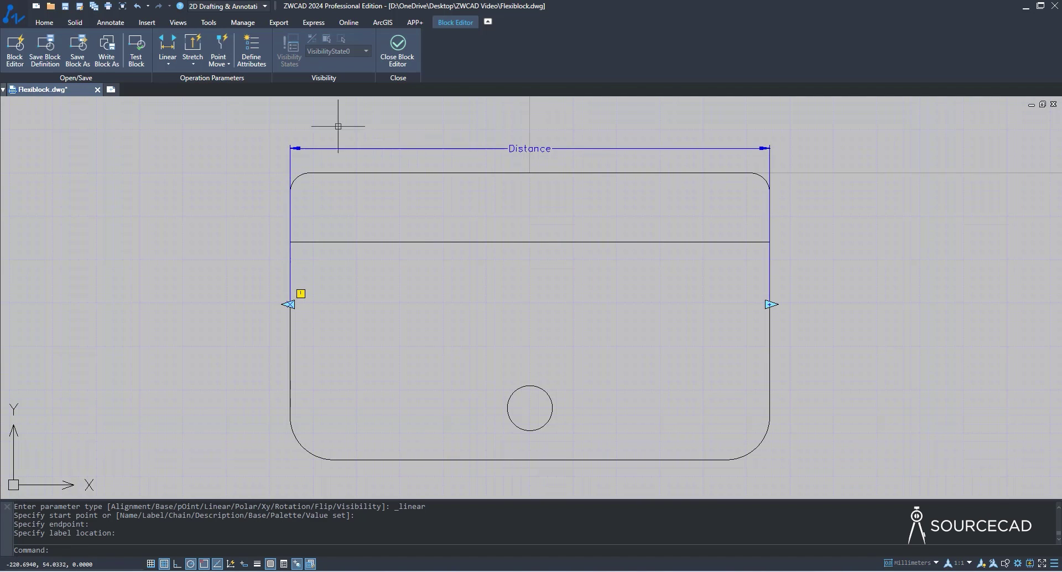
- Add a Stretch action to the Distance parameter's left point, framing the sink's left part with the drain, selecting all objects and placing its label beside that point
{"action": "left_click", "coordinate": [191, 65]}
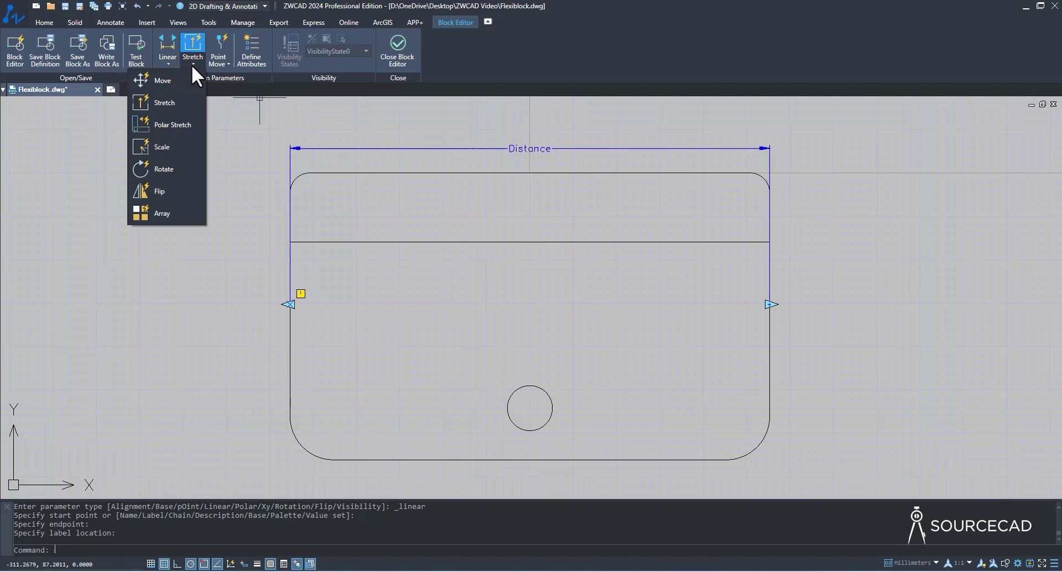
{"action": "left_click", "coordinate": [177, 102]}
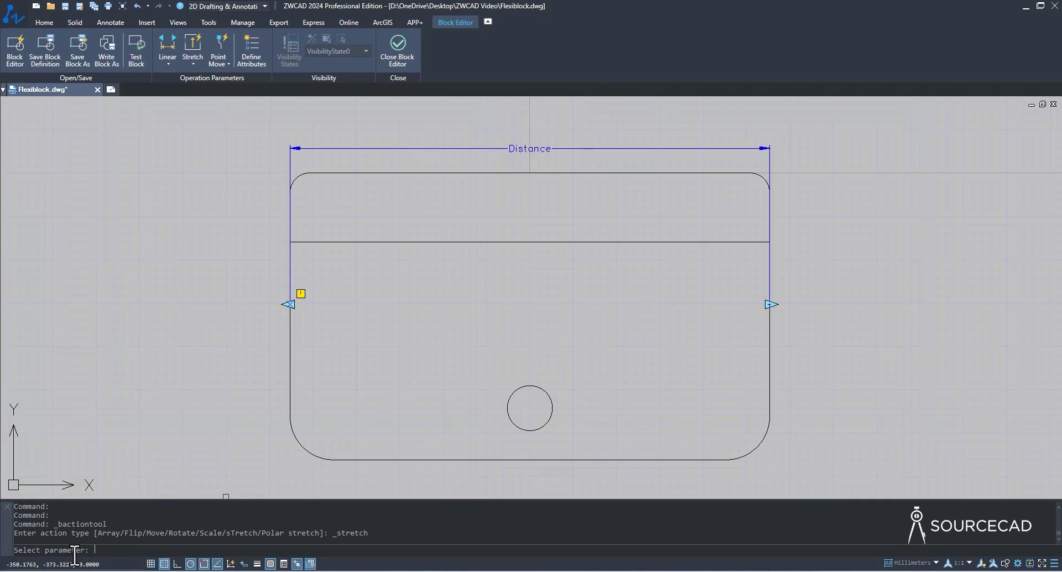
{"action": "left_click", "coordinate": [526, 149]}
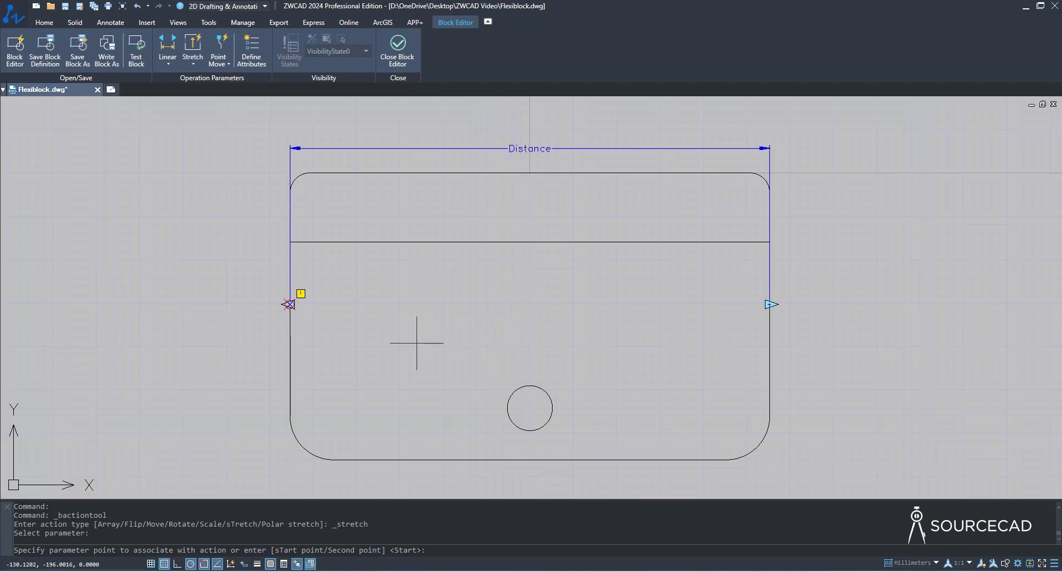
{"action": "left_click", "coordinate": [289, 304]}
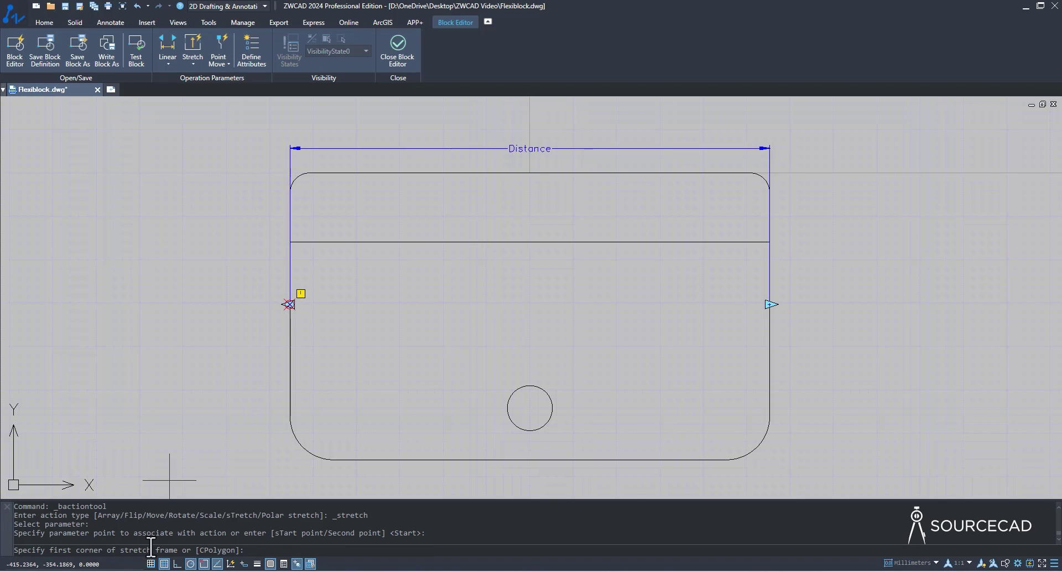
{"action": "scroll", "coordinate": [340, 358], "scroll_direction": "down", "scroll_amount": 2}
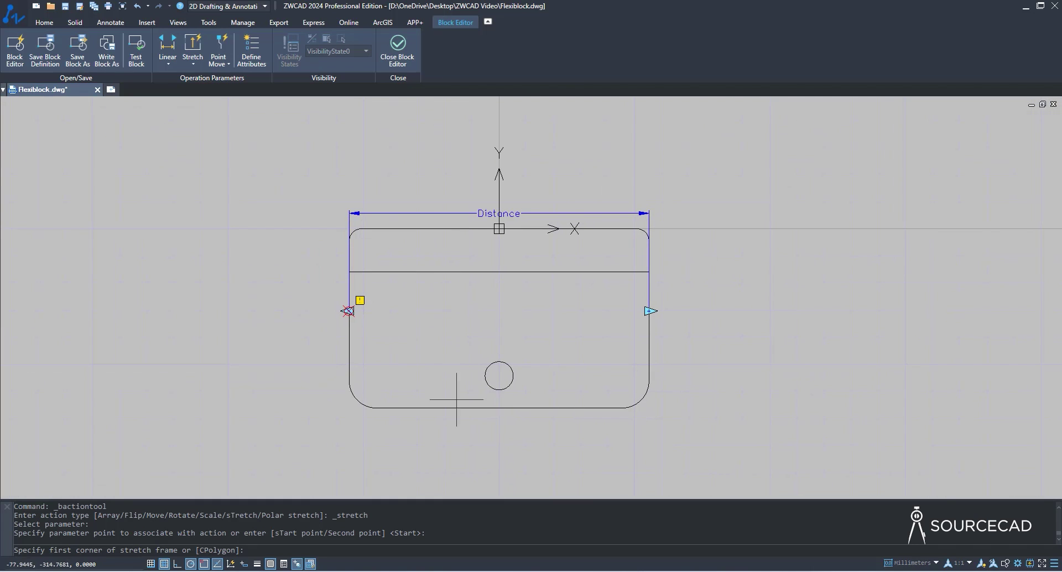
{"action": "left_click", "coordinate": [548, 450]}
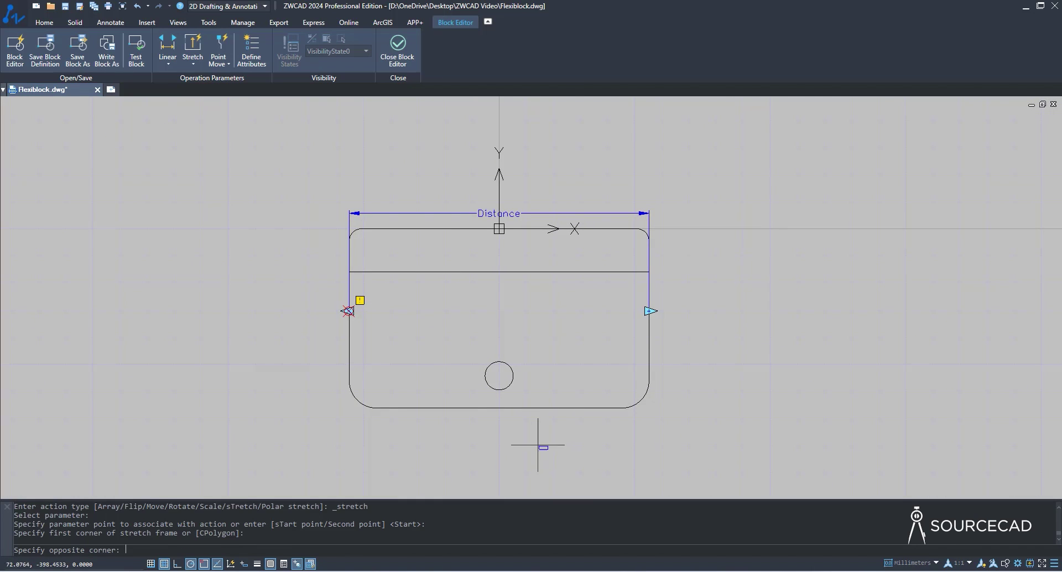
{"action": "left_click", "coordinate": [281, 180]}
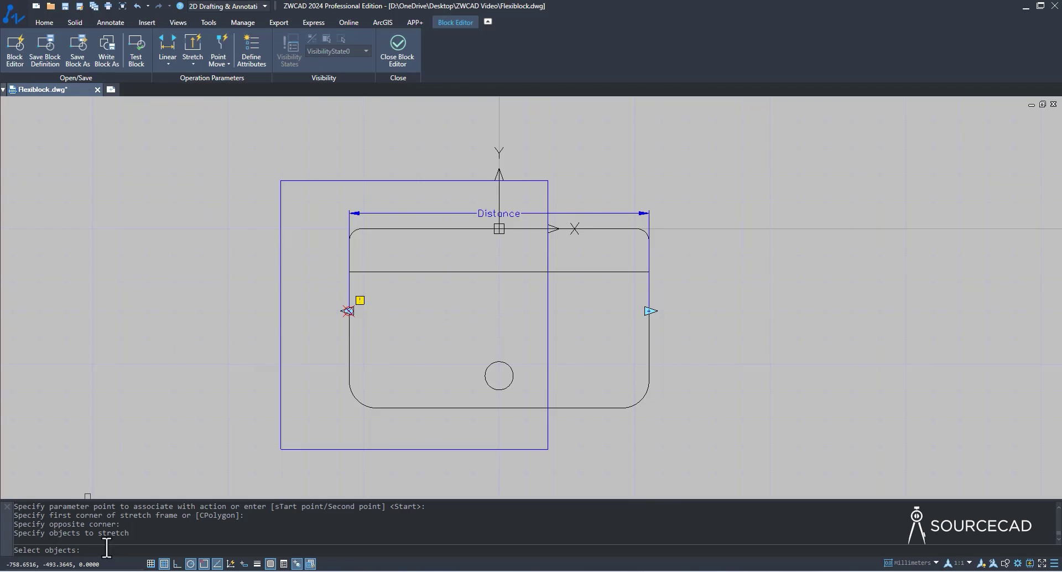
{"action": "left_click", "coordinate": [624, 451]}
{"action": "left_click", "coordinate": [277, 155]}
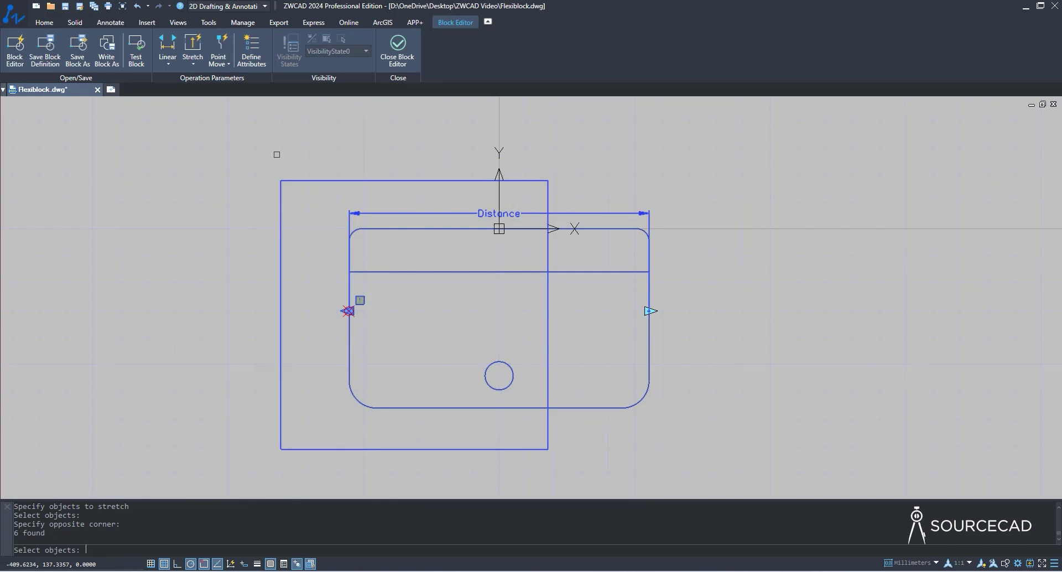
{"action": "key", "text": "Return"}
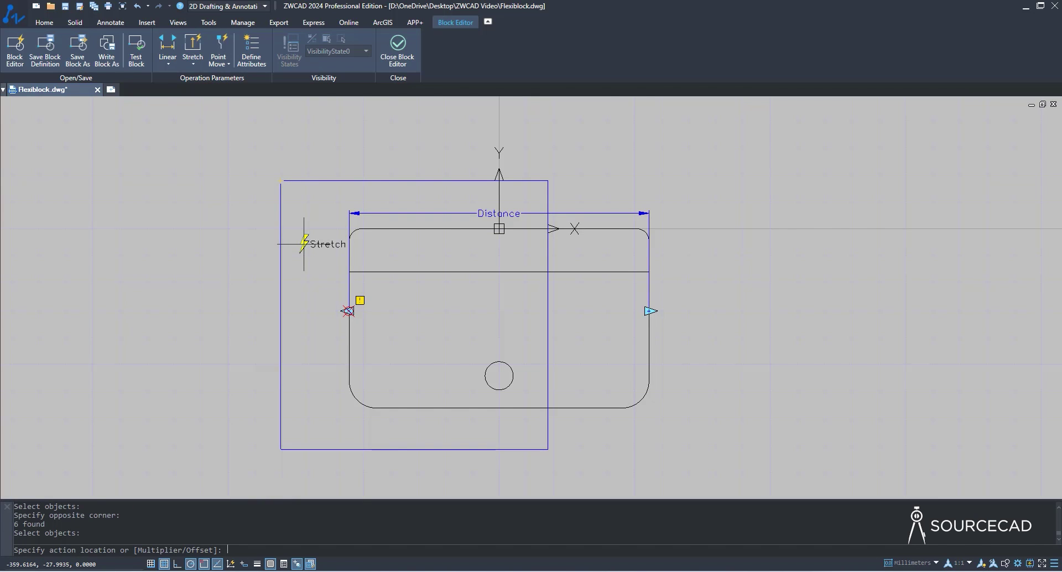
{"action": "left_click", "coordinate": [297, 310]}
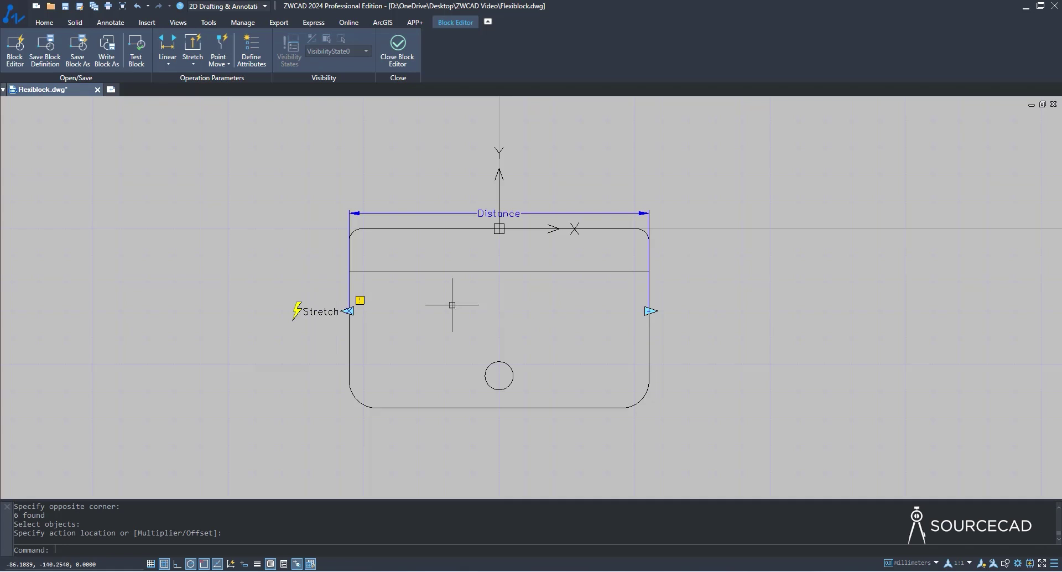
- Add a Stretch action to the Distance parameter's right point, framing the sink's right part with the drain, selecting all objects and placing its label beside that point
{"action": "left_click", "coordinate": [197, 65]}
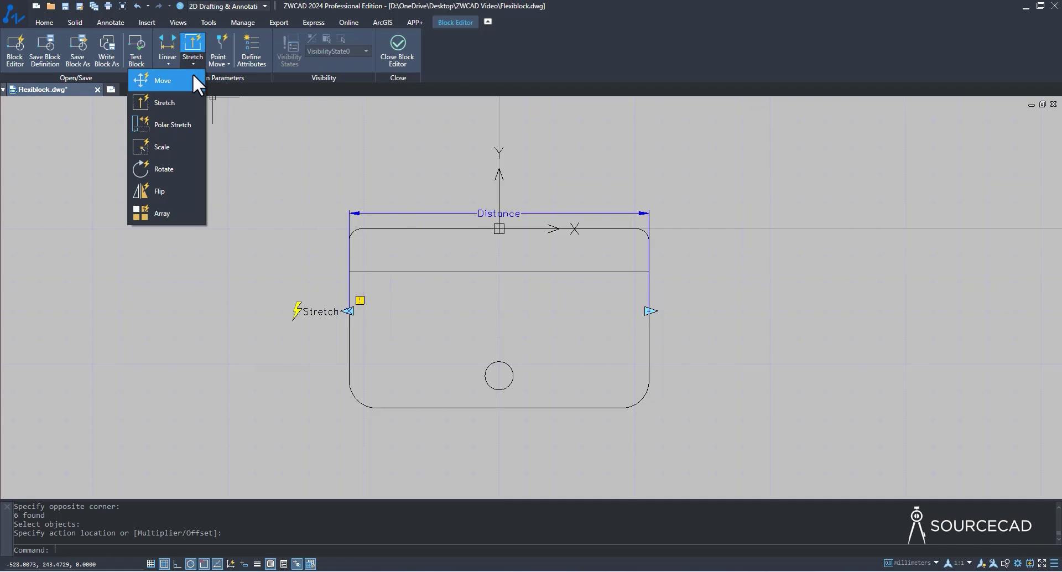
{"action": "left_click", "coordinate": [177, 100]}
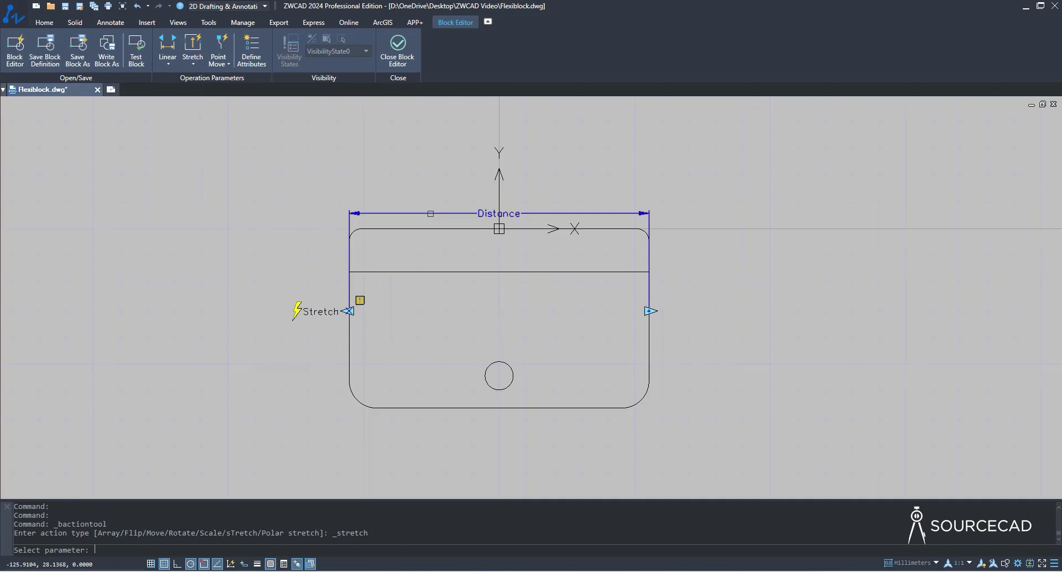
{"action": "left_click", "coordinate": [430, 214]}
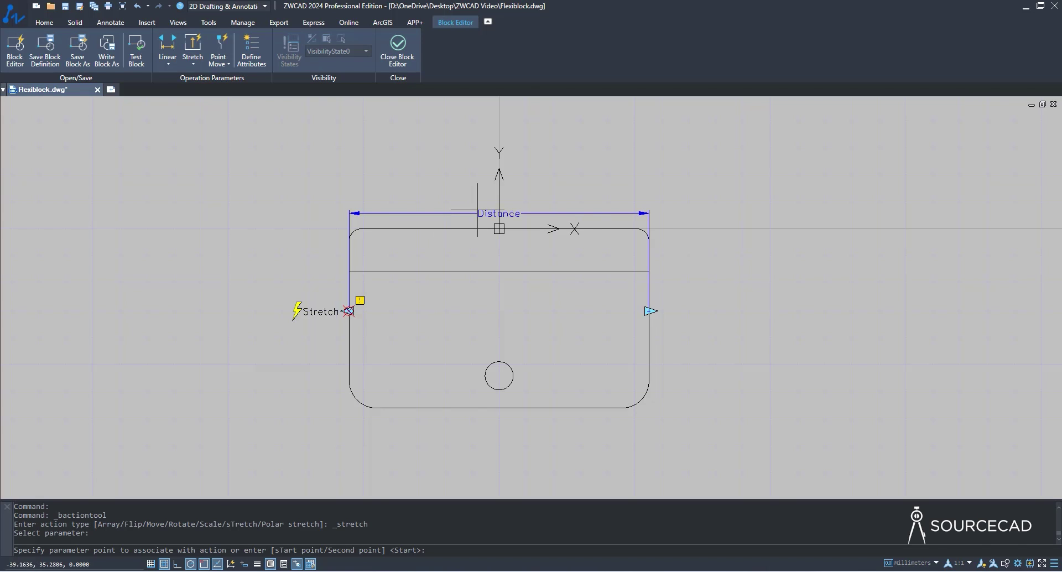
{"action": "left_click", "coordinate": [649, 311]}
{"action": "left_click", "coordinate": [731, 451]}
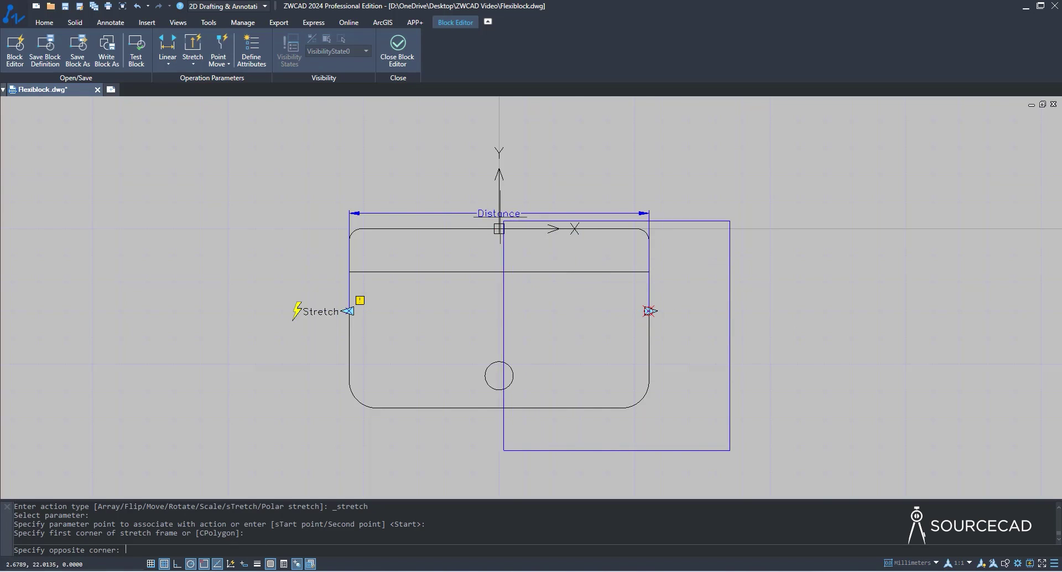
{"action": "left_click", "coordinate": [457, 167]}
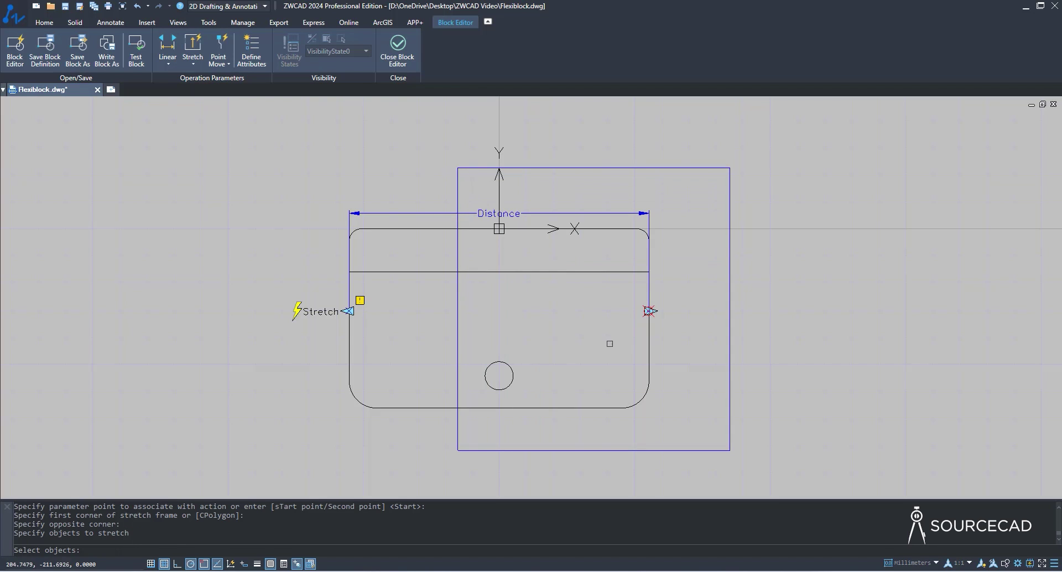
{"action": "left_click", "coordinate": [764, 445]}
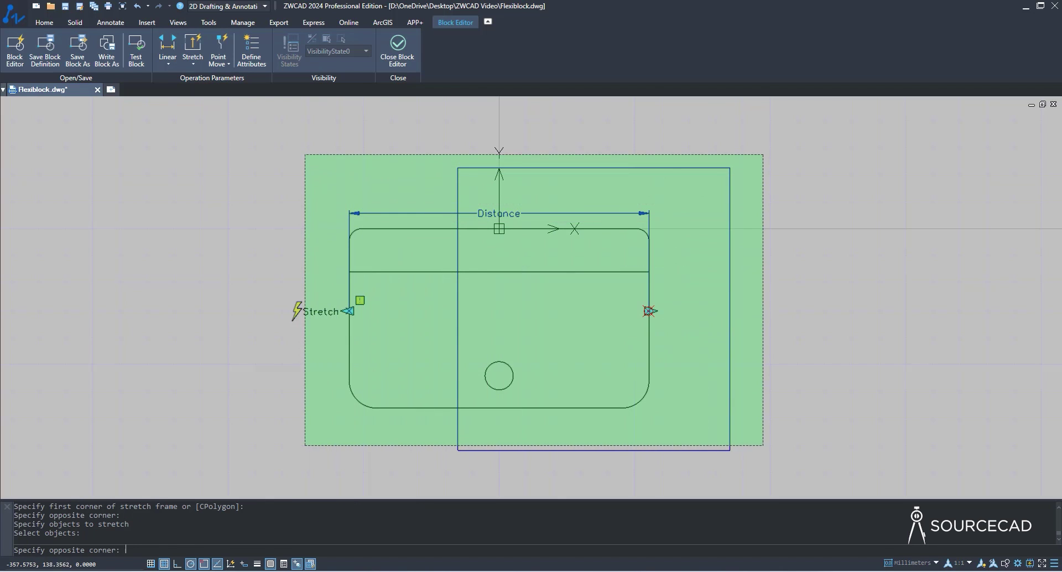
{"action": "left_click", "coordinate": [304, 154]}
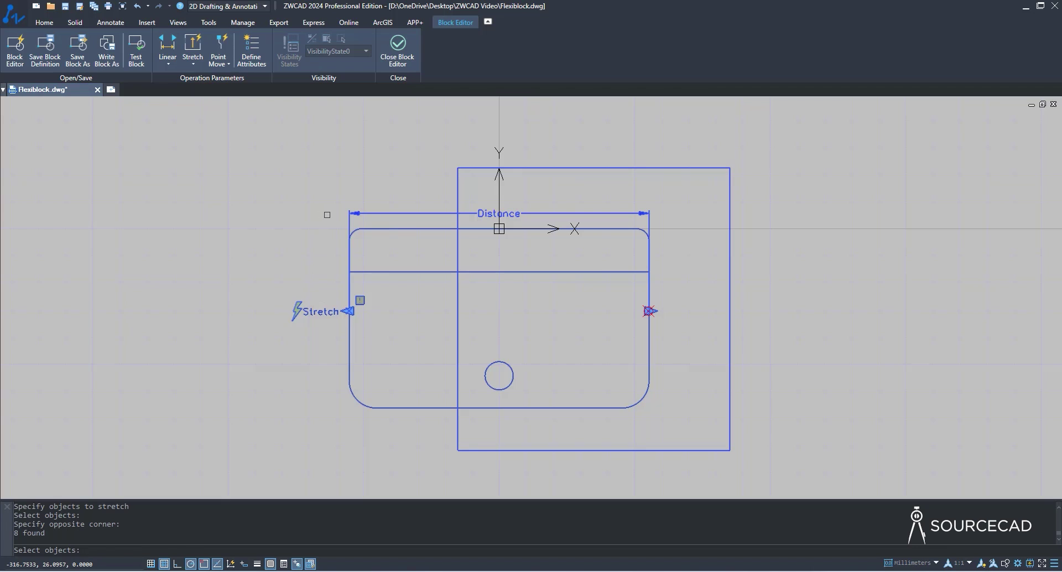
{"action": "key", "text": "Return"}
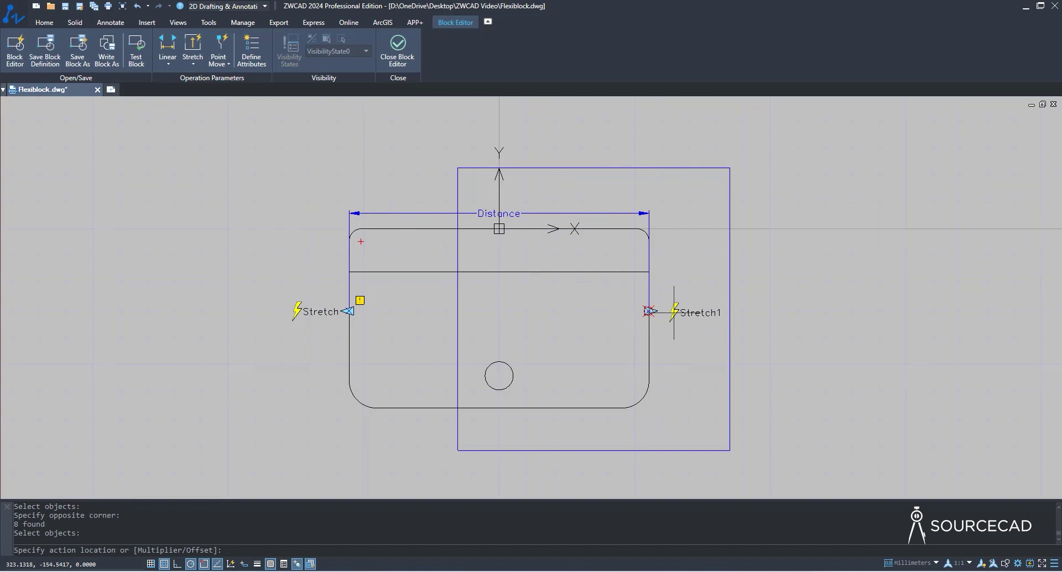
{"action": "left_click", "coordinate": [674, 311]}
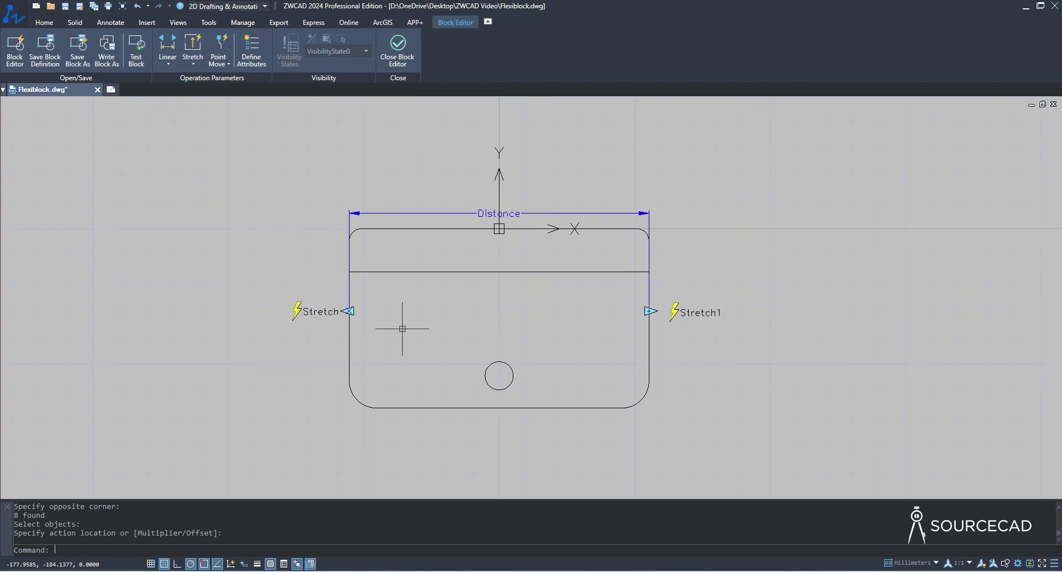
- Save the block changes, leave the block editor and test stretching the sink block's width from its right and left ends
{"action": "left_click", "coordinate": [403, 52]}
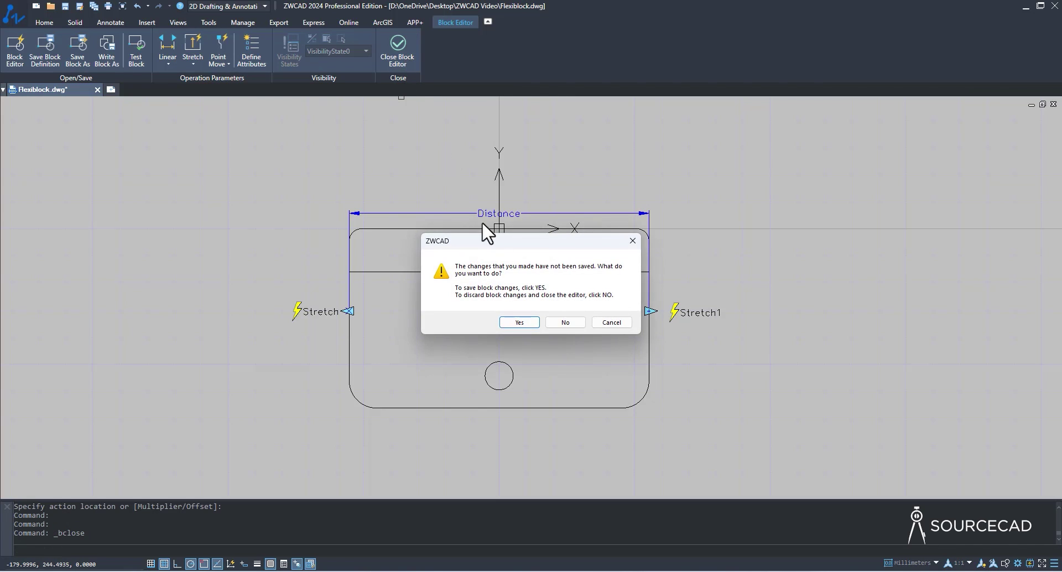
{"action": "left_click", "coordinate": [519, 322]}
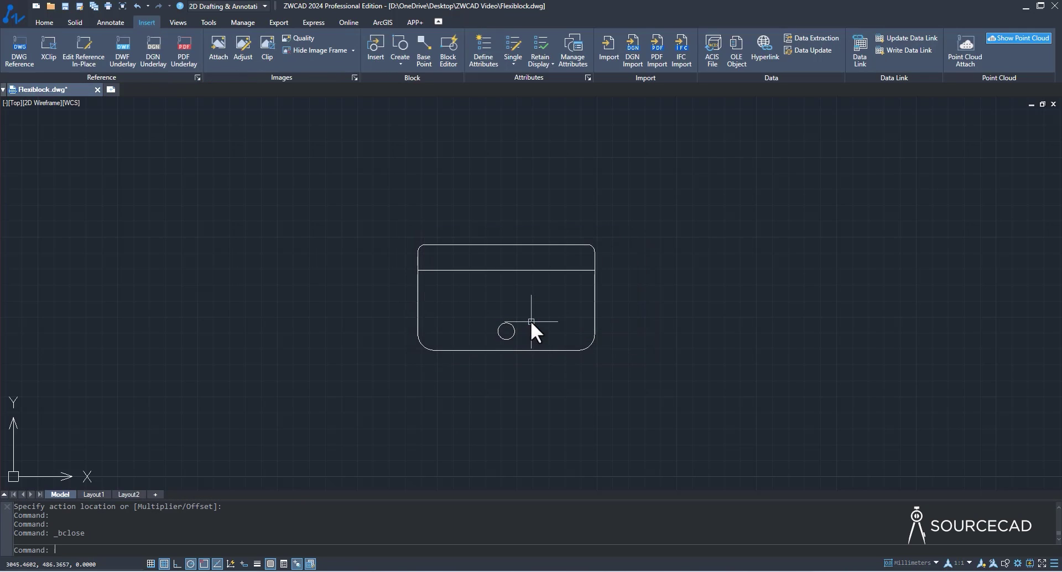
{"action": "left_click", "coordinate": [543, 269]}
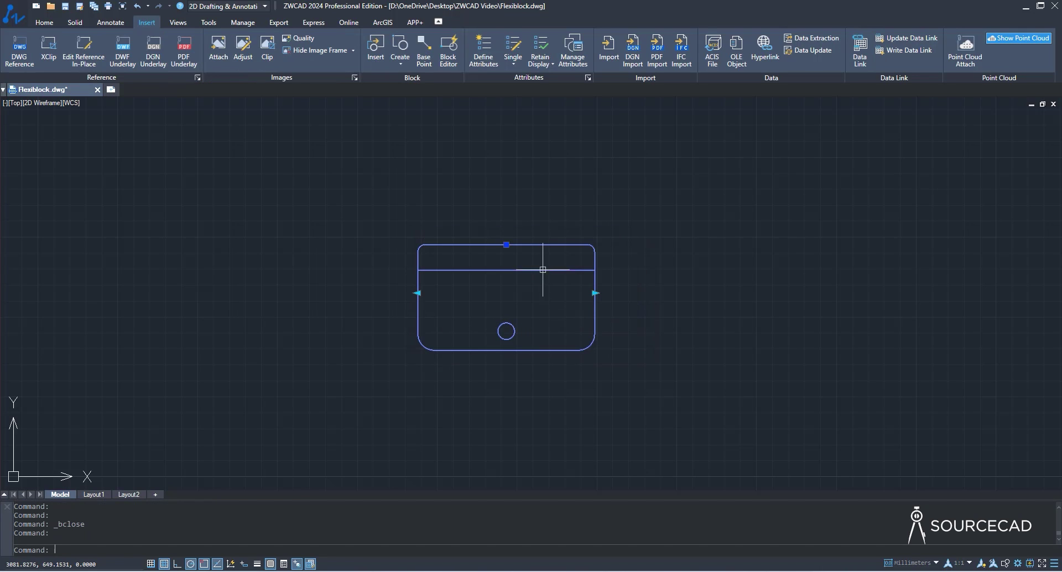
{"action": "left_click", "coordinate": [594, 293]}
{"action": "left_click", "coordinate": [652, 293]}
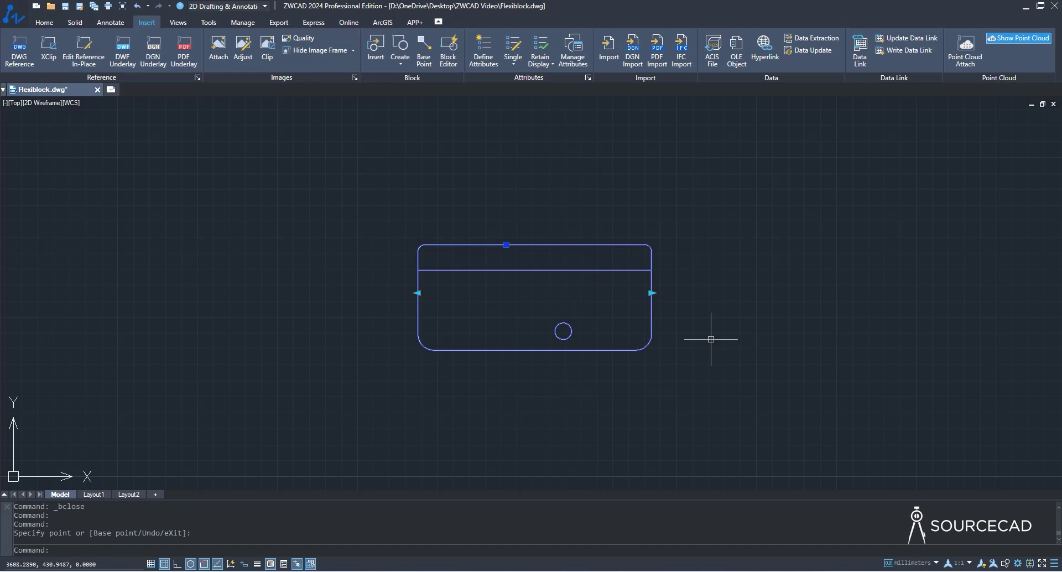
{"action": "left_click", "coordinate": [418, 293]}
{"action": "left_click", "coordinate": [366, 293]}
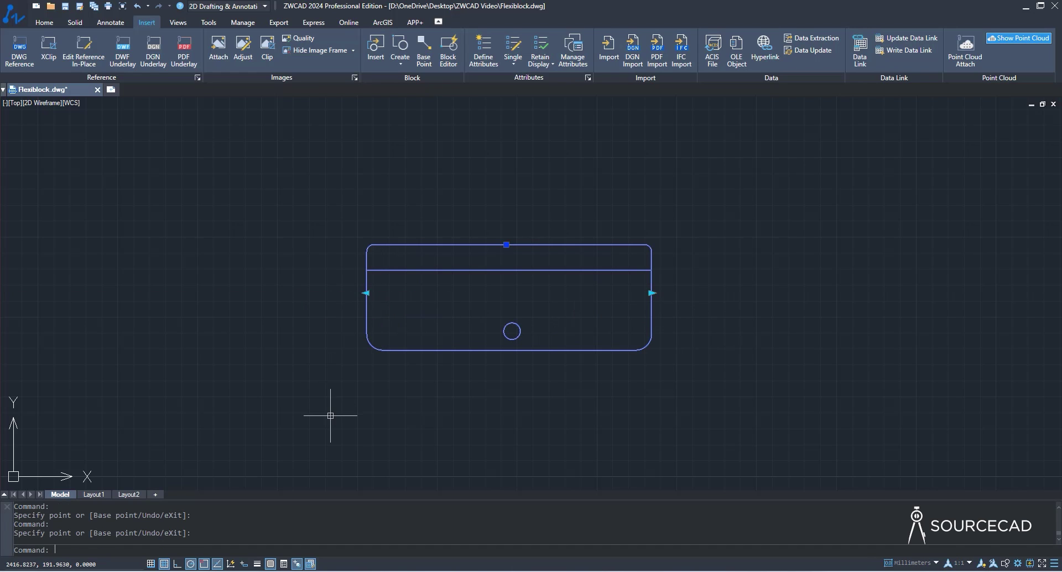
{"action": "left_click", "coordinate": [366, 293]}
{"action": "left_click", "coordinate": [420, 292]}
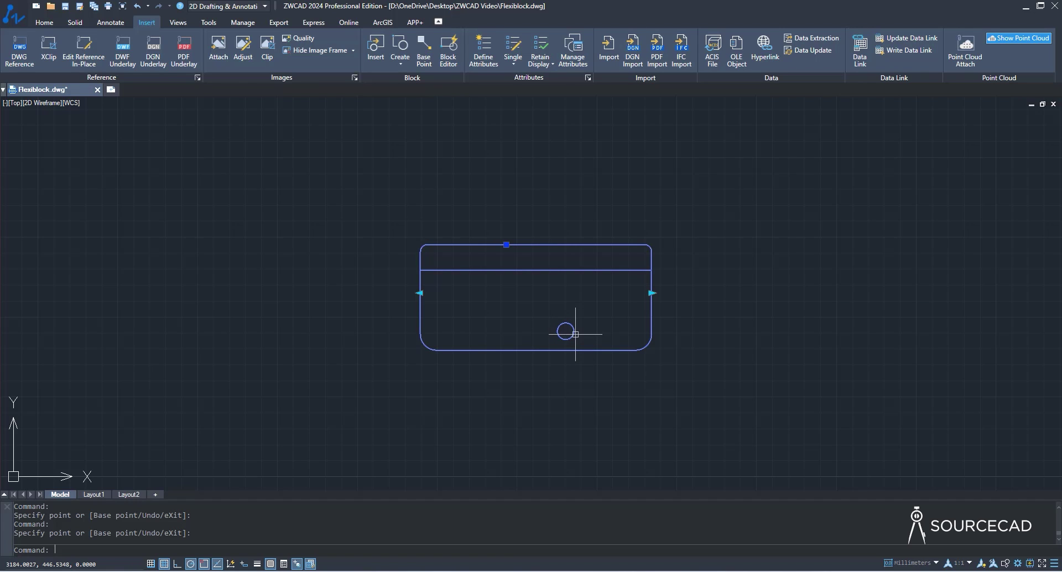
- Reopen the sink block in the block editor and set the Distance parameter's base position to Midpoint
{"action": "right_click", "coordinate": [585, 269]}
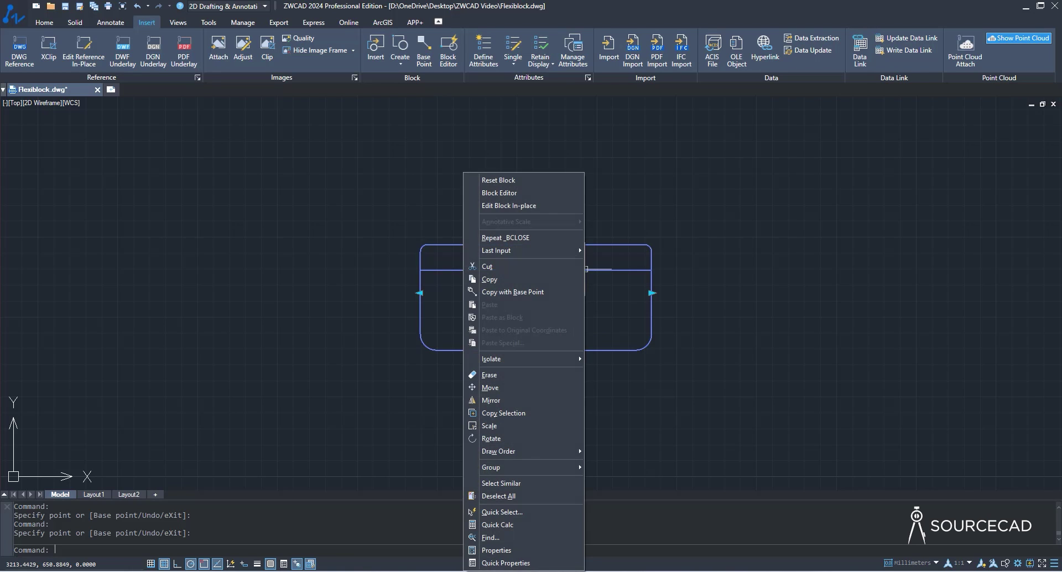
{"action": "left_click", "coordinate": [509, 195]}
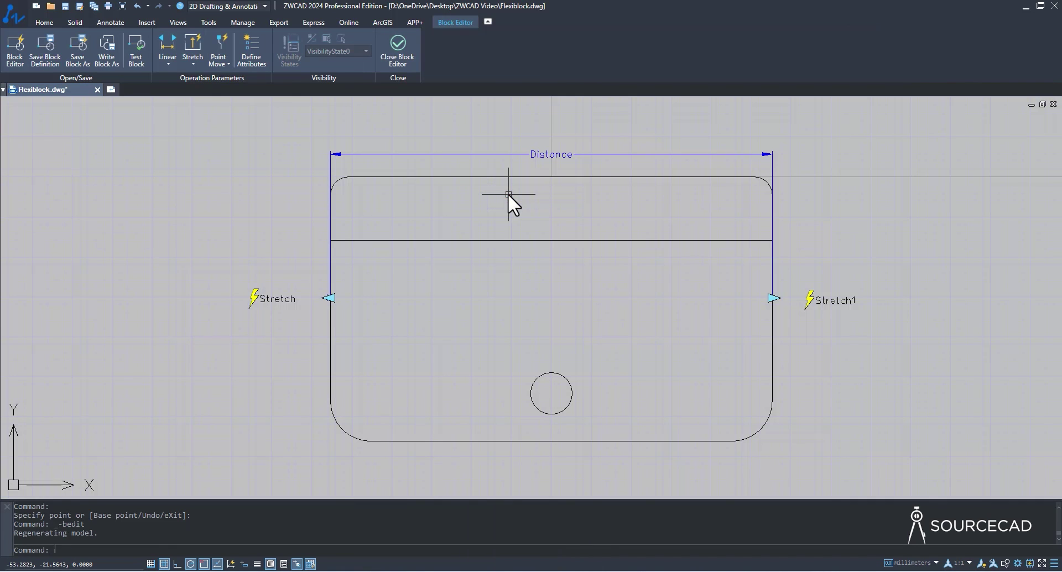
{"action": "left_click", "coordinate": [507, 153]}
{"action": "right_click", "coordinate": [507, 153]}
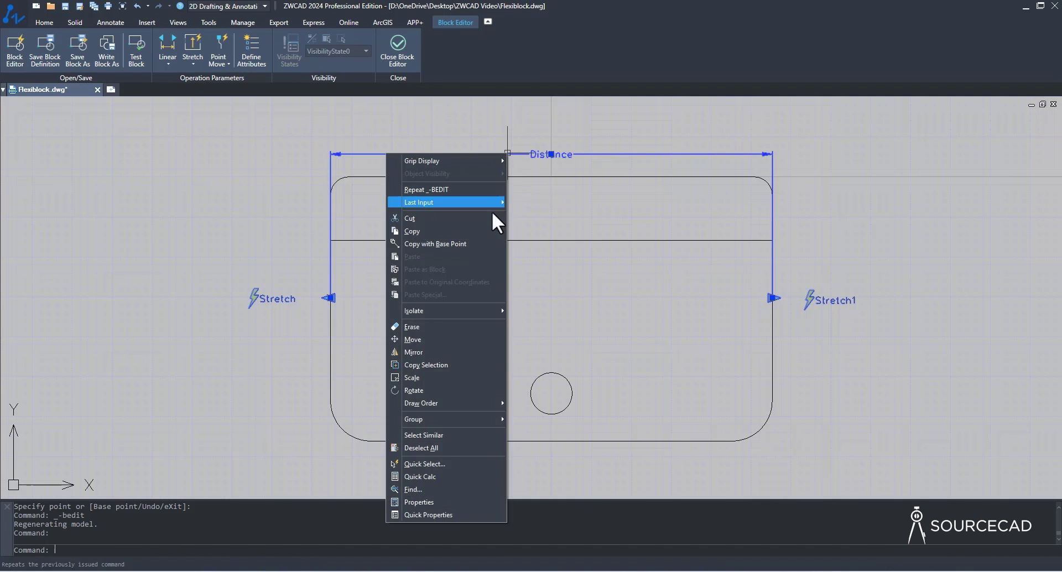
{"action": "left_click", "coordinate": [420, 502]}
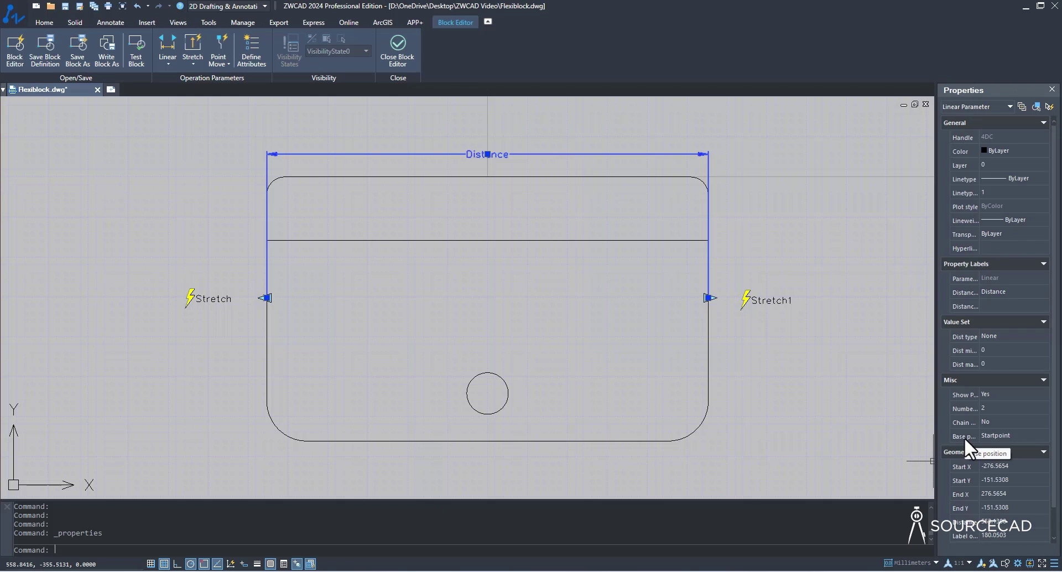
{"action": "left_click", "coordinate": [1002, 436]}
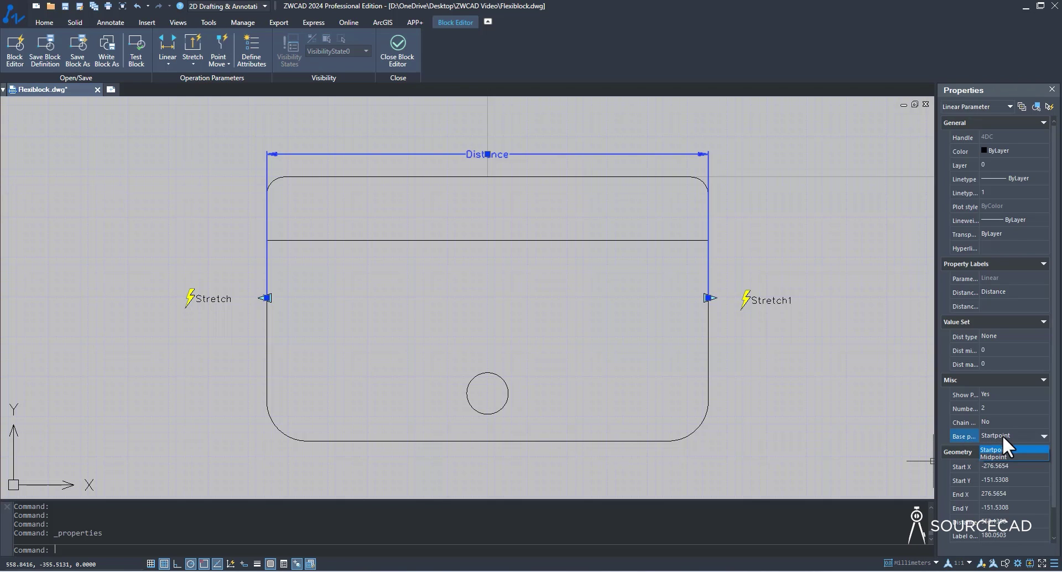
{"action": "left_click", "coordinate": [1010, 452]}
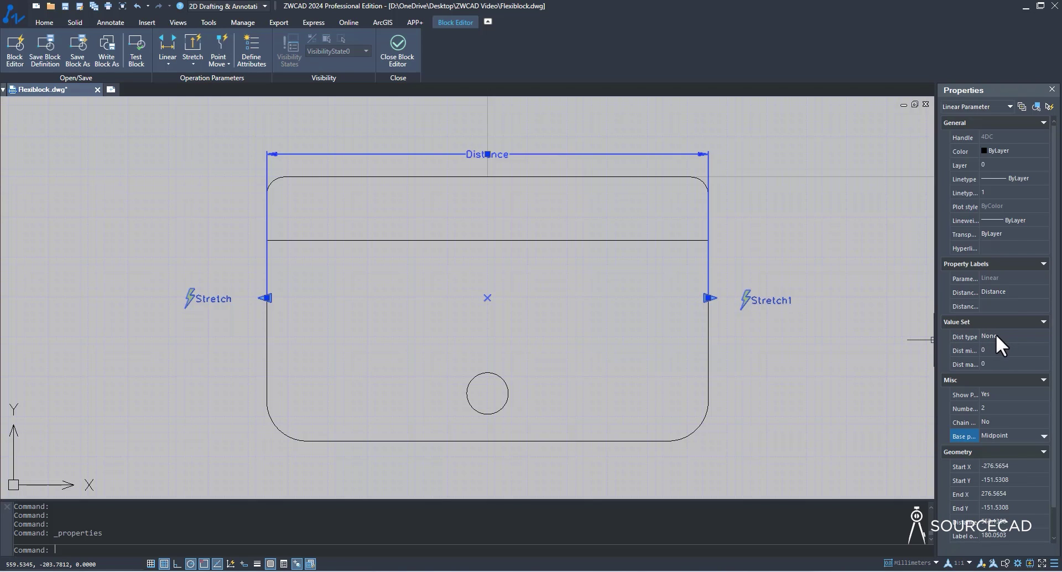
- Set the Distance parameter's distance type to Increment with a distance increment of 100, and close its properties
{"action": "left_click", "coordinate": [1018, 336]}
{"action": "left_click", "coordinate": [1018, 337]}
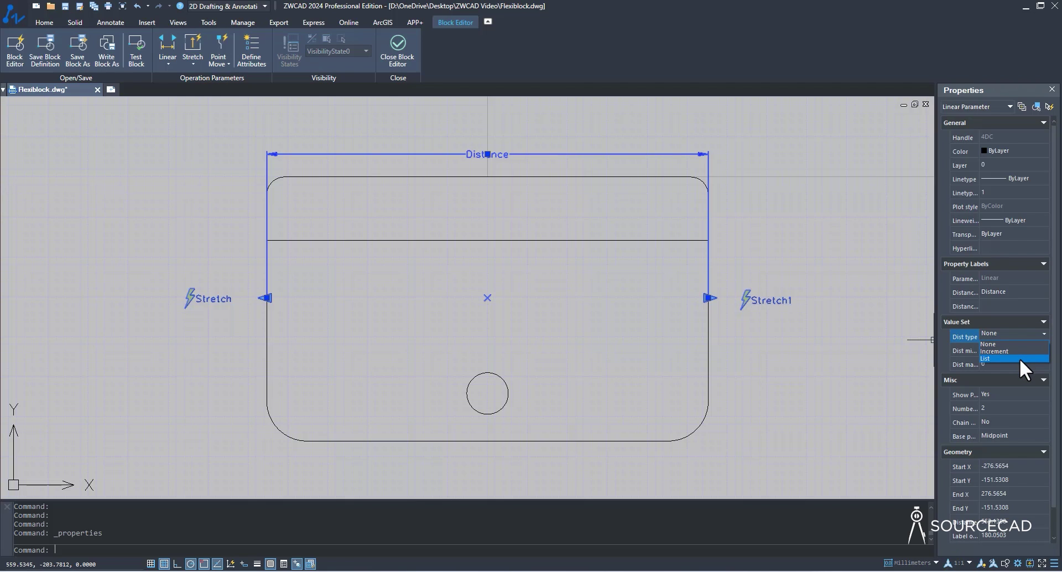
{"action": "left_click", "coordinate": [1020, 350]}
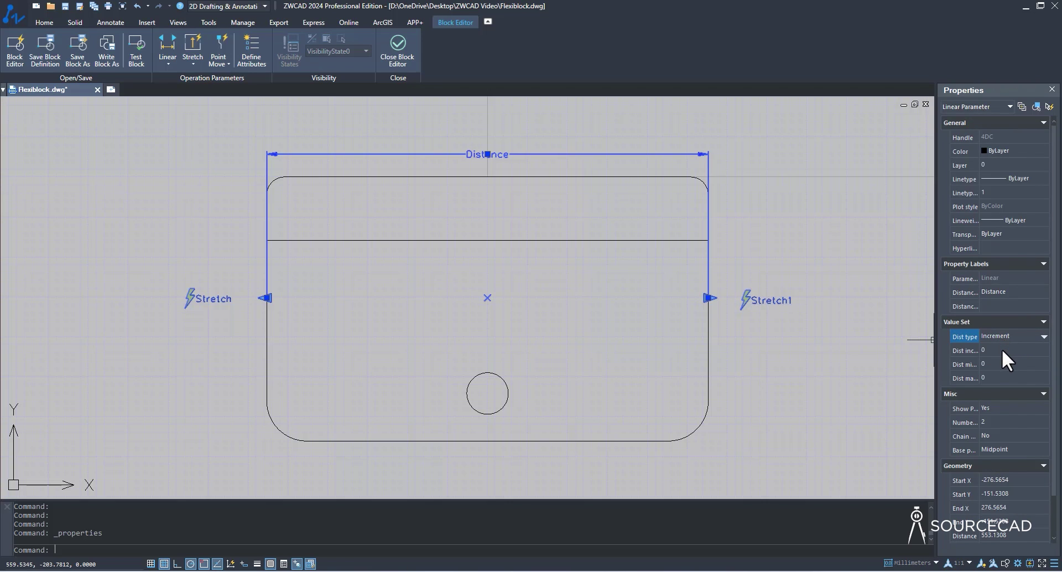
{"action": "left_click", "coordinate": [1004, 351]}
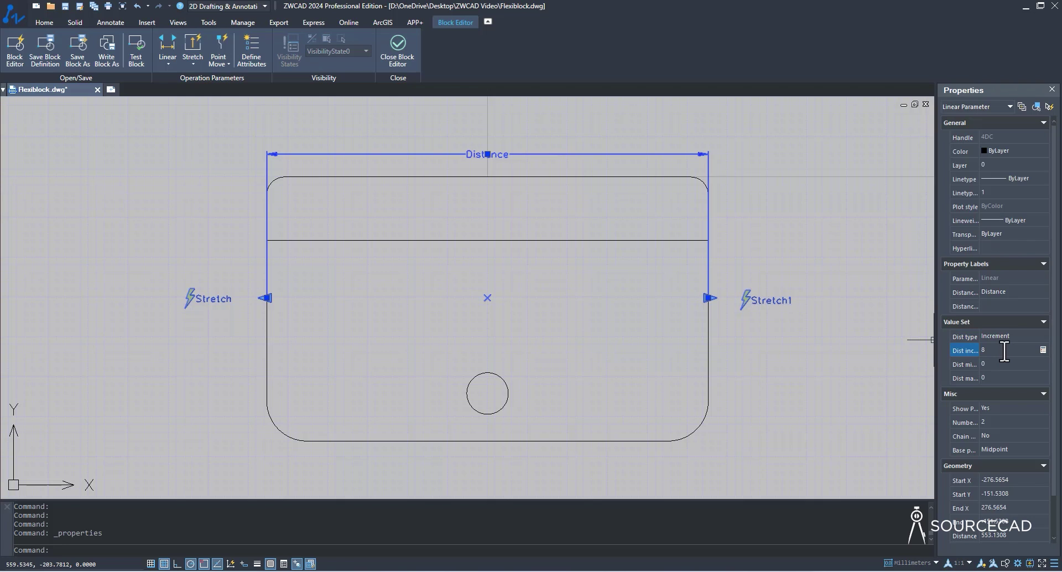
{"action": "type", "text": "100"}
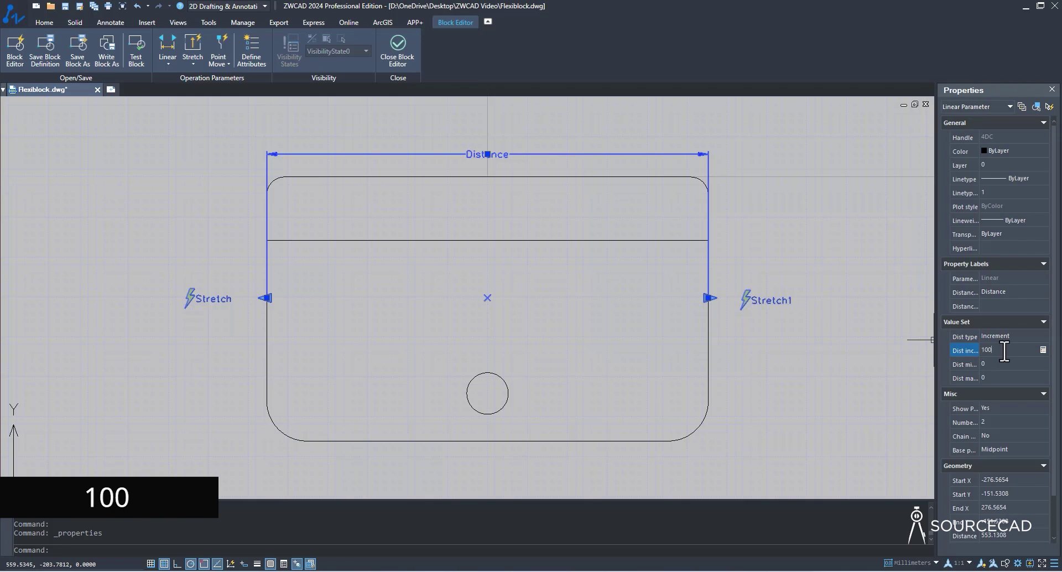
{"action": "key", "text": "Tab"}
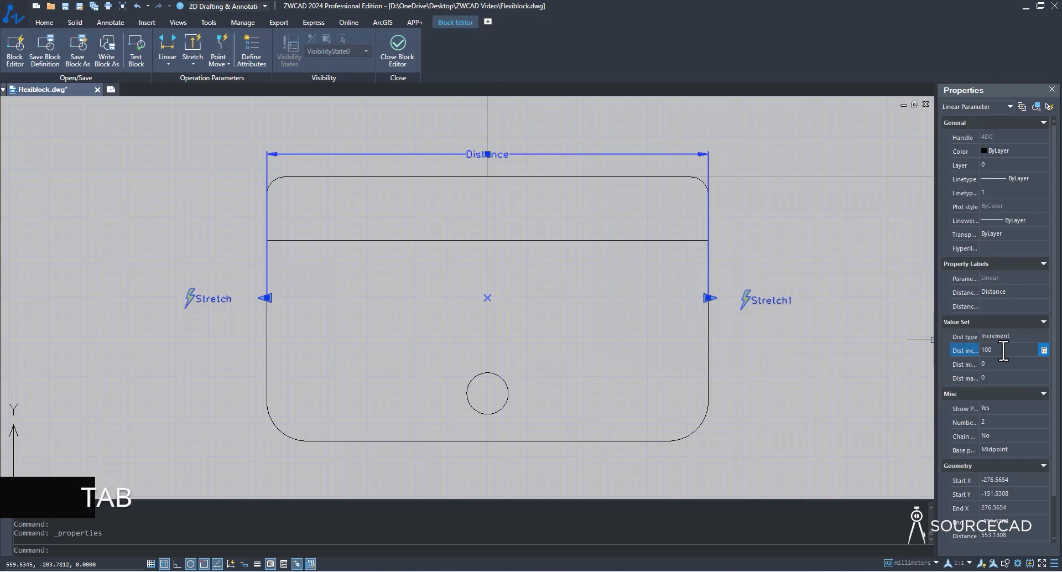
{"action": "left_click", "coordinate": [1052, 89]}
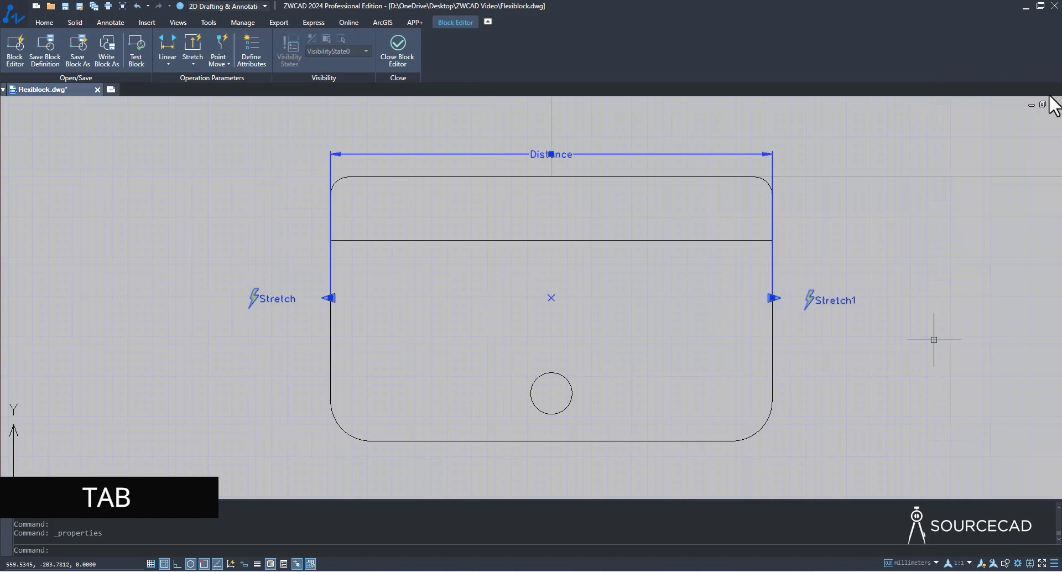
- Close the block editor with the changes saved and test the sink's incremental stretch from its right end, first narrower and then wider
{"action": "left_click", "coordinate": [403, 54]}
{"action": "left_click", "coordinate": [506, 333]}
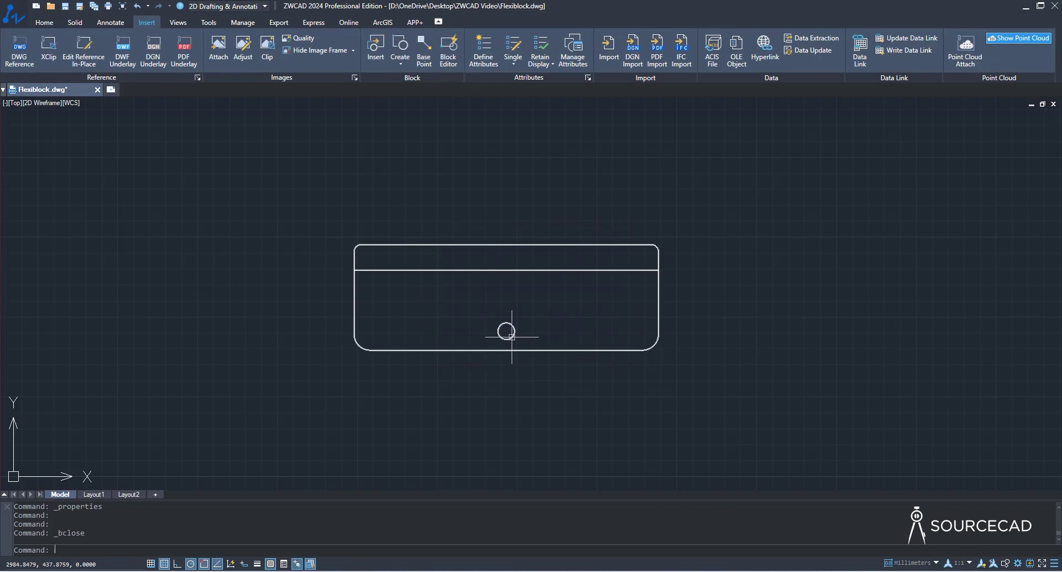
{"action": "left_click", "coordinate": [541, 269]}
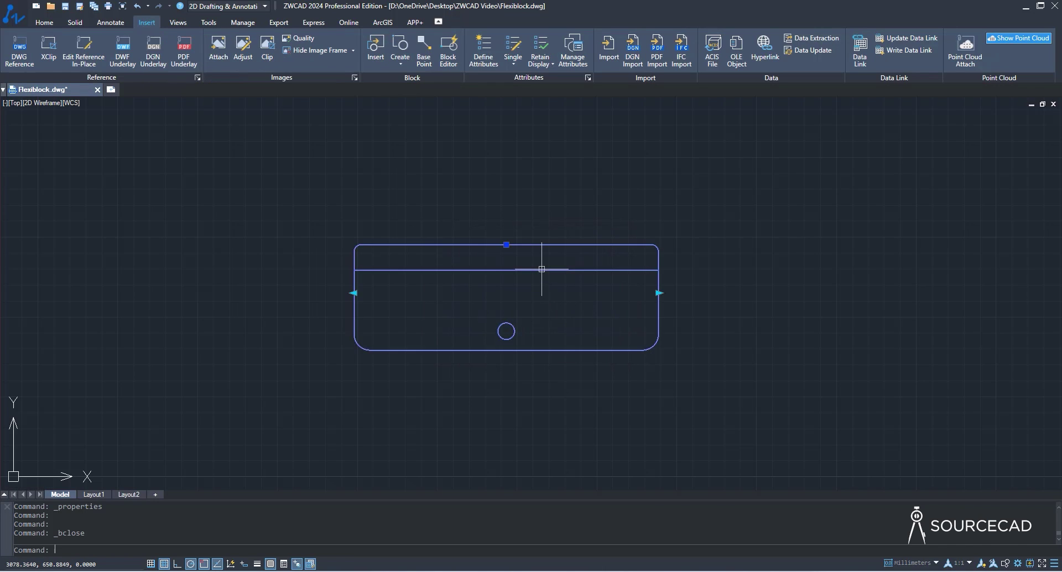
{"action": "left_click", "coordinate": [658, 293]}
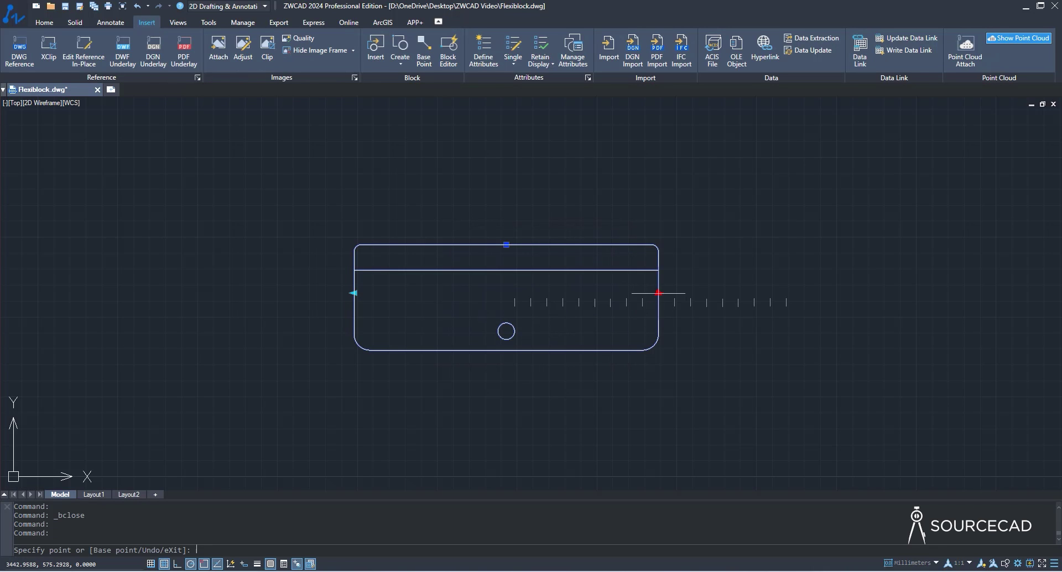
{"action": "left_click", "coordinate": [595, 293]}
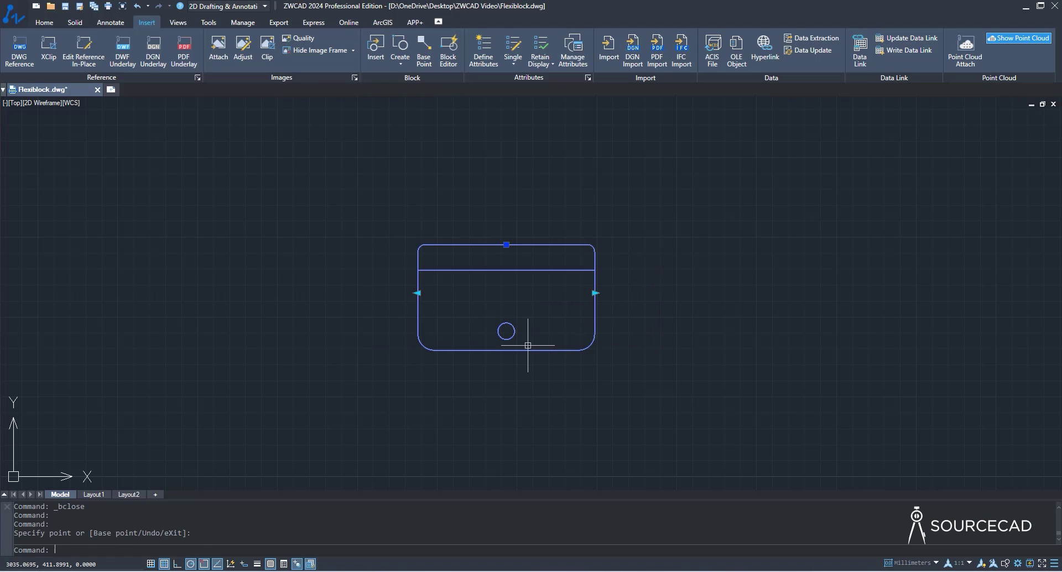
{"action": "left_click", "coordinate": [595, 292]}
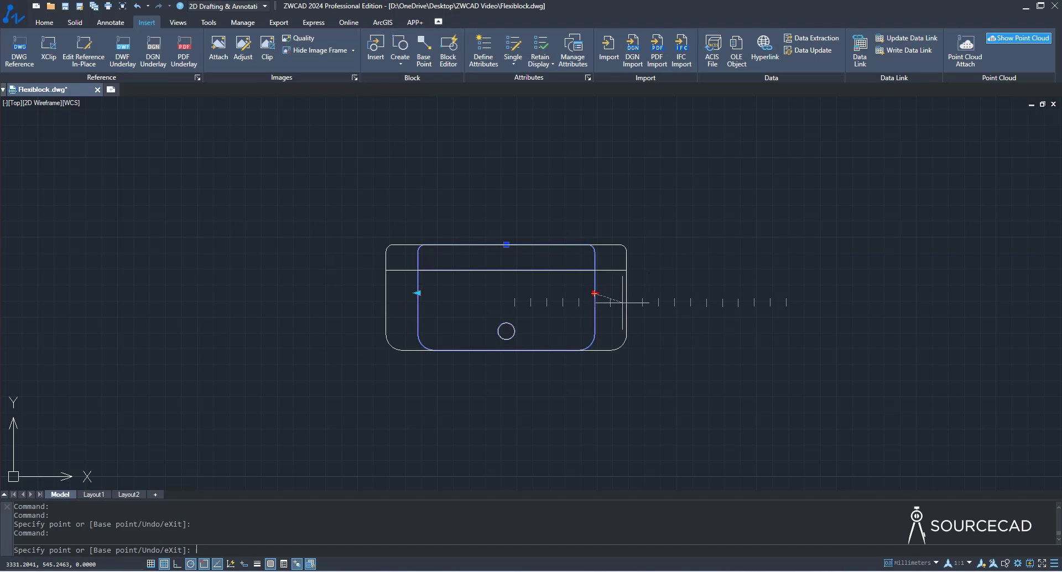
{"action": "left_click", "coordinate": [646, 301]}
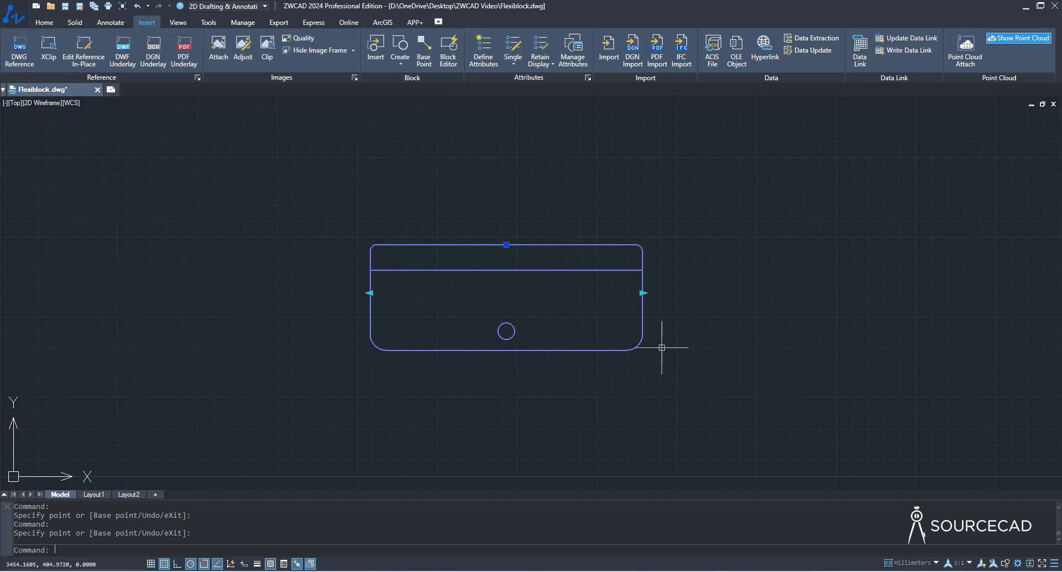
{"action": "key", "text": "Escape"}
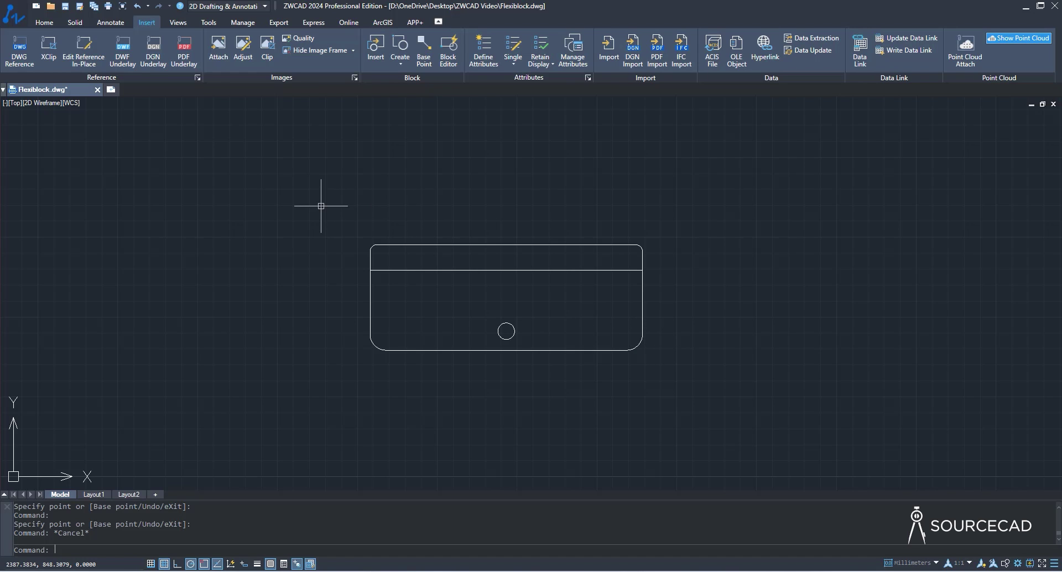
- Load the drawing "AutoCAD dynmaic block window" from the ZWCAD Video folder into Design Center and display its blocks
{"action": "key", "text": "ctrl+2"}
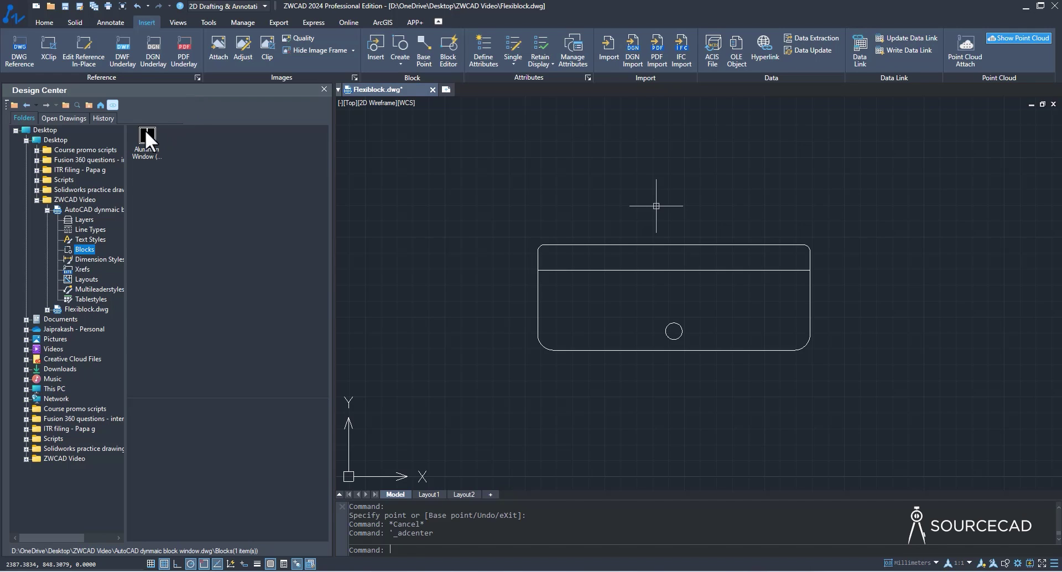
{"action": "left_click", "coordinate": [12, 105]}
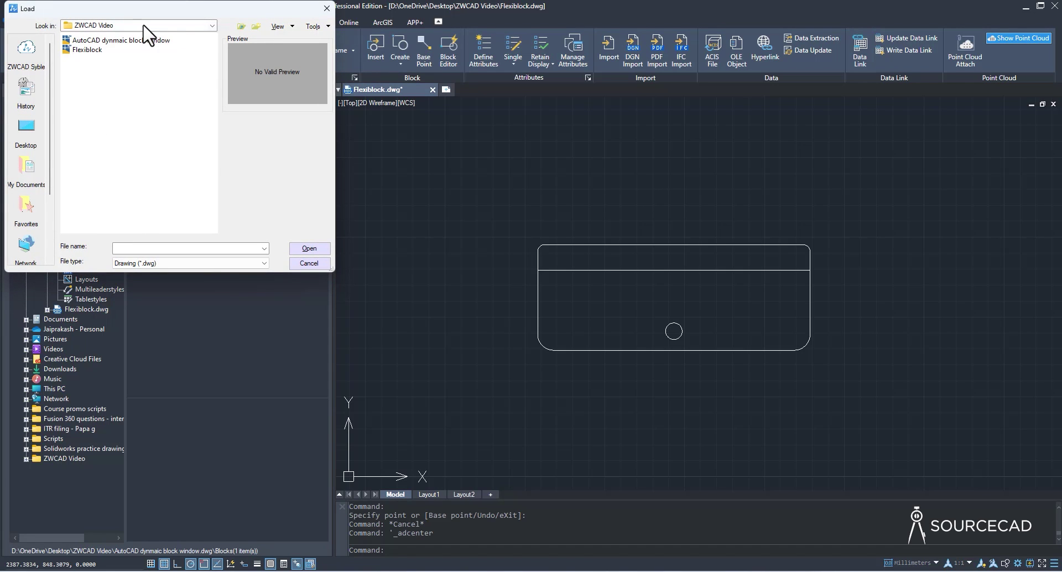
{"action": "left_click", "coordinate": [88, 41]}
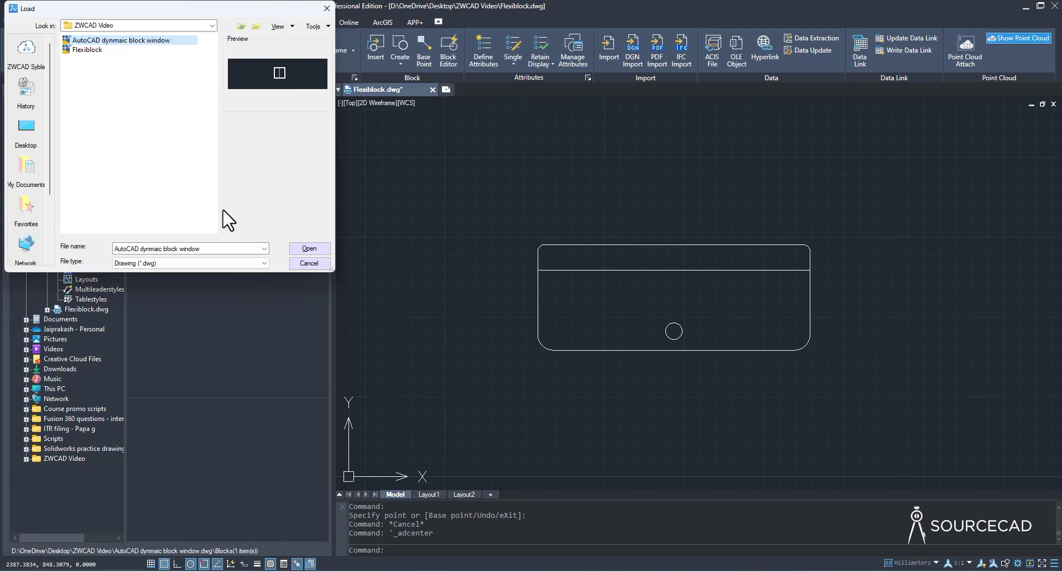
{"action": "left_click", "coordinate": [310, 248]}
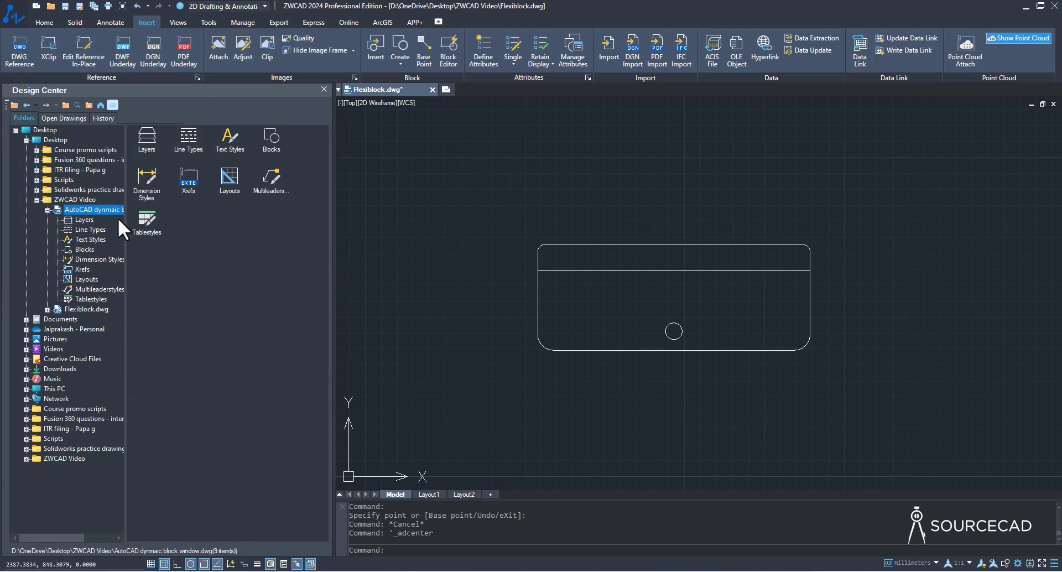
{"action": "double_click", "coordinate": [274, 138]}
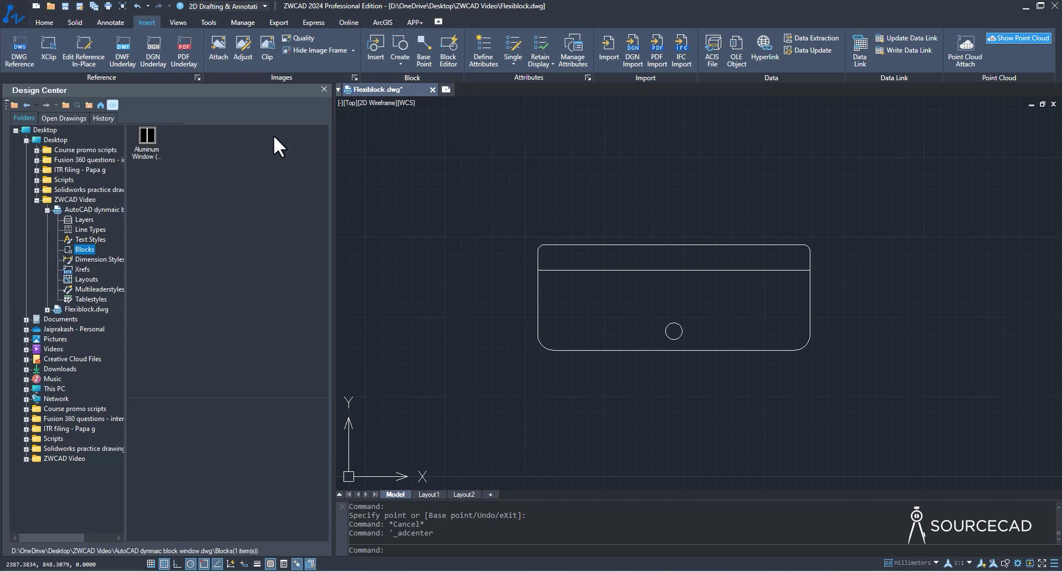
- Insert the Aluminum Window (Elevation) - Imperial block from Design Center into the drawing, right of the sink
{"action": "left_click", "coordinate": [147, 145]}
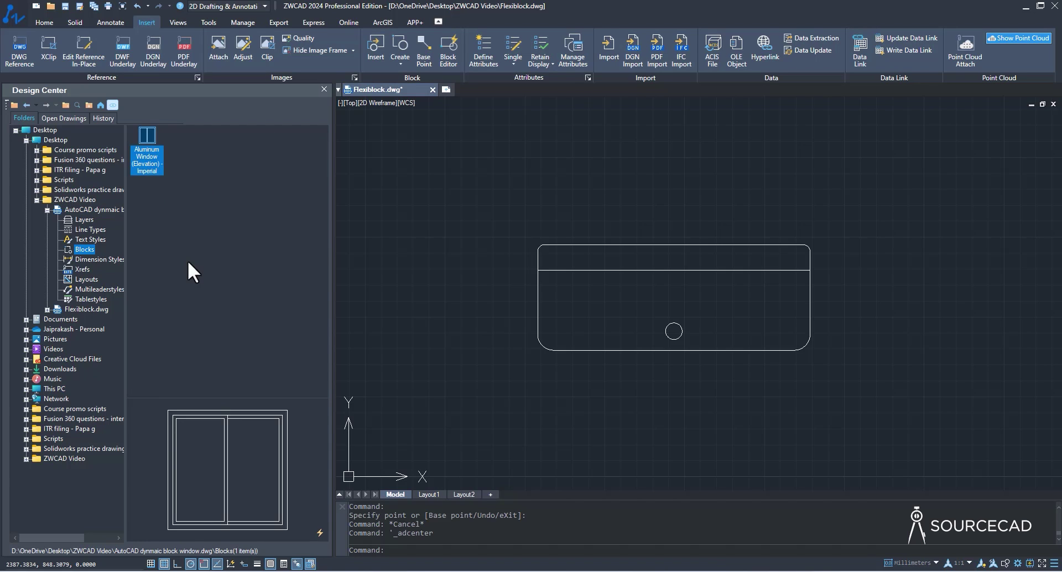
{"action": "mouse_move", "coordinate": [147, 144]}
{"action": "left_mouse_down"}
{"action": "mouse_move", "coordinate": [772, 289]}
{"action": "mouse_move", "coordinate": [863, 358]}
{"action": "left_mouse_up"}
{"action": "scroll", "coordinate": [949, 232], "scroll_direction": "down", "scroll_amount": 5}
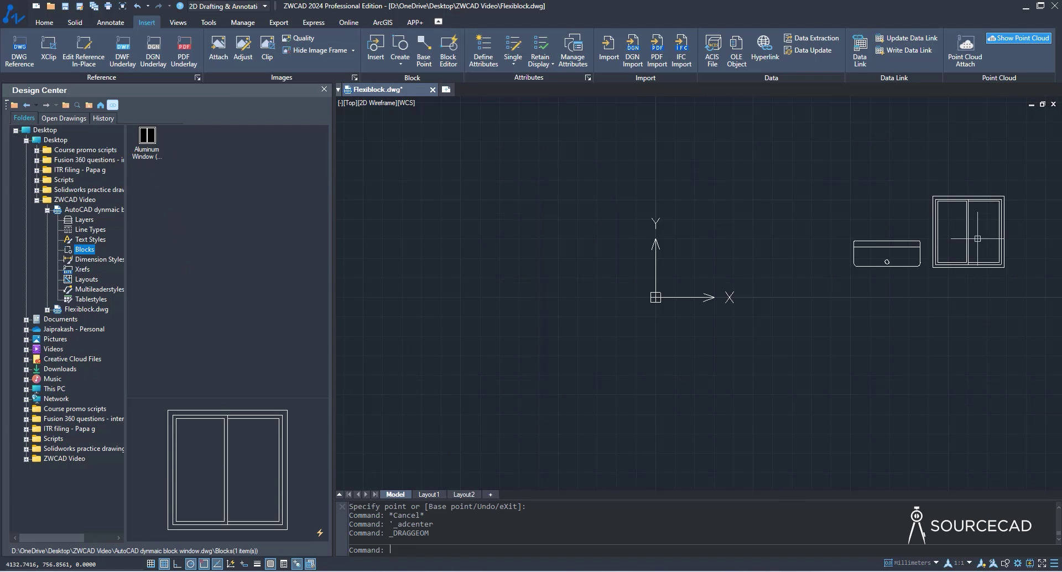
{"action": "middle_click_drag", "start_coordinate": [937, 257], "coordinate": [625, 294]}
{"action": "scroll", "coordinate": [622, 292], "scroll_direction": "up", "scroll_amount": 6}
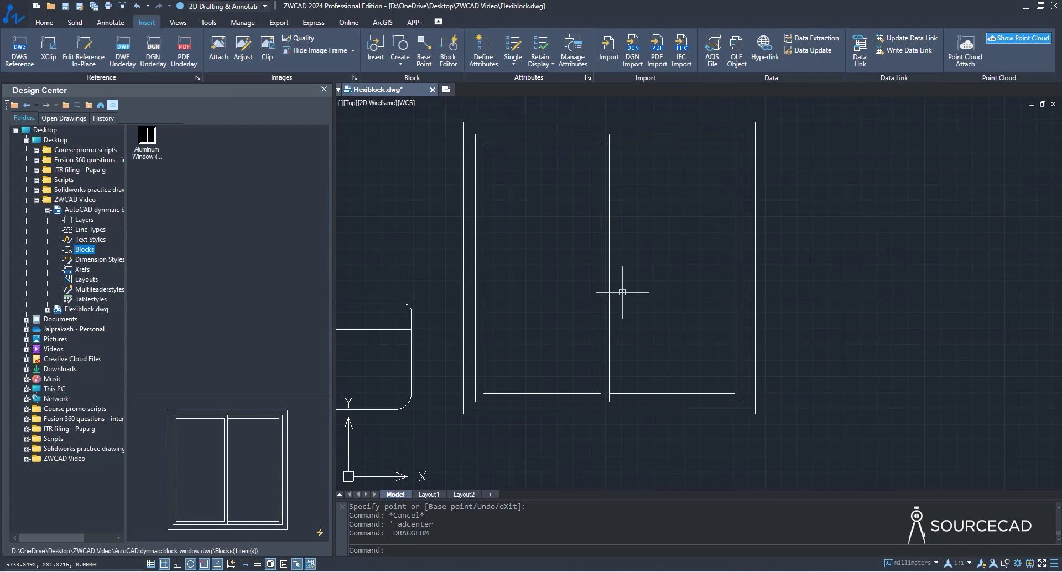
- Shrink the inserted window block with its dynamic grips, reducing the width from the right side and the height from the upper side
{"action": "left_click", "coordinate": [610, 265]}
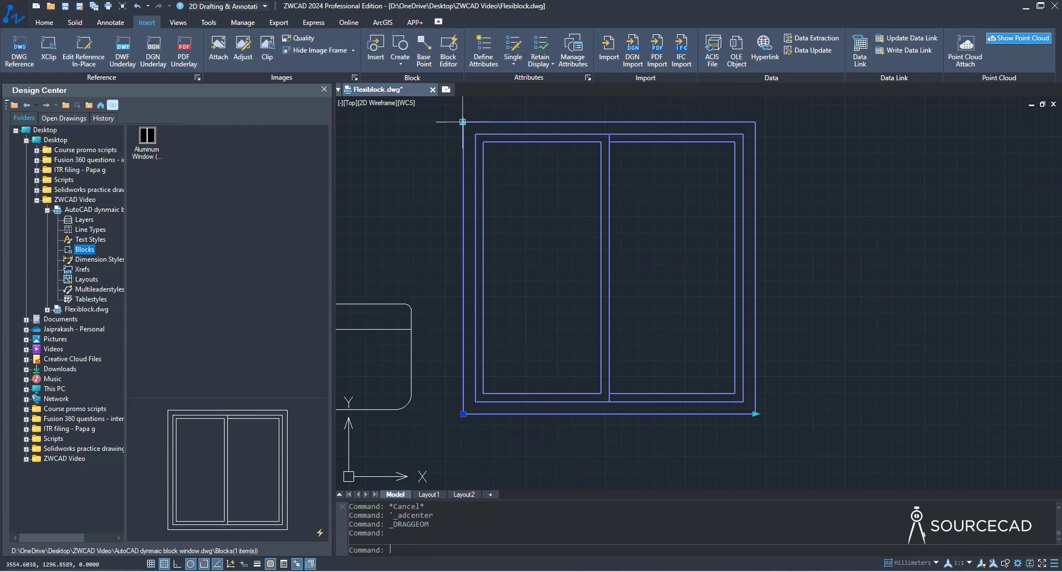
{"action": "scroll", "coordinate": [746, 379], "scroll_direction": "down", "scroll_amount": 3}
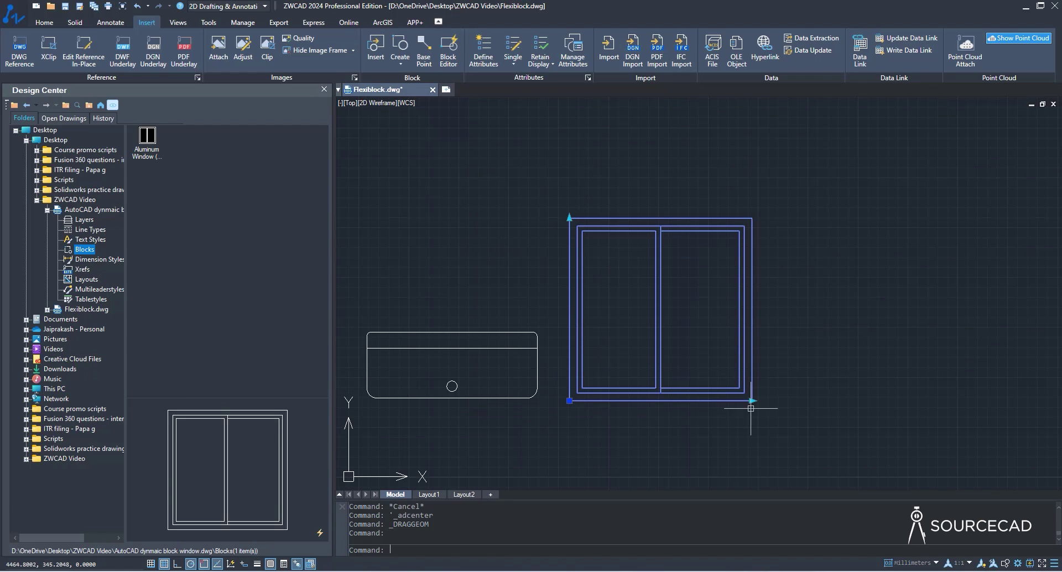
{"action": "left_click", "coordinate": [752, 401]}
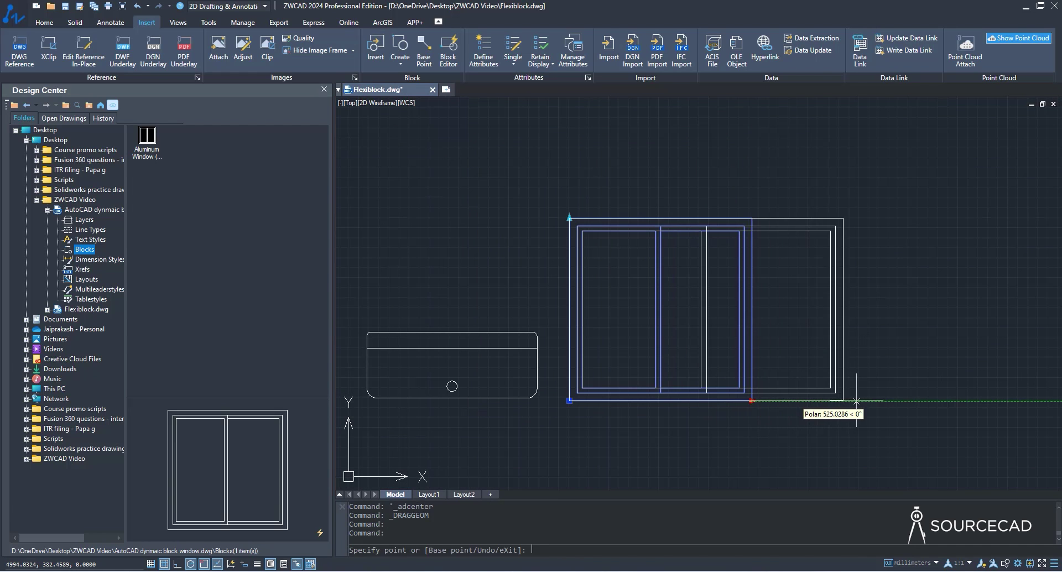
{"action": "left_click", "coordinate": [722, 401]}
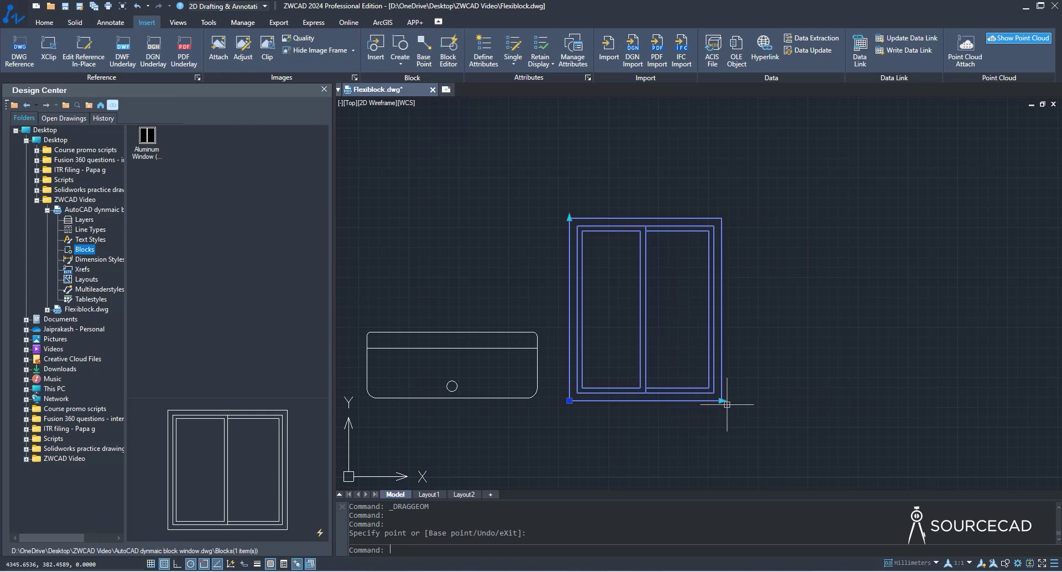
{"action": "left_click", "coordinate": [569, 219]}
{"action": "left_click", "coordinate": [569, 278]}
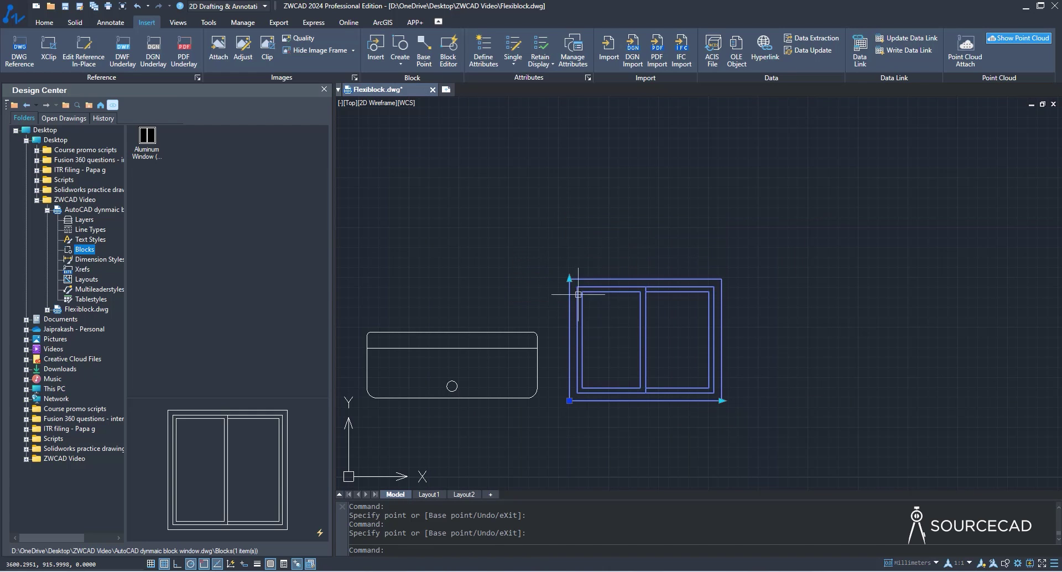
{"action": "middle_click_drag", "start_coordinate": [621, 330], "coordinate": [733, 293]}
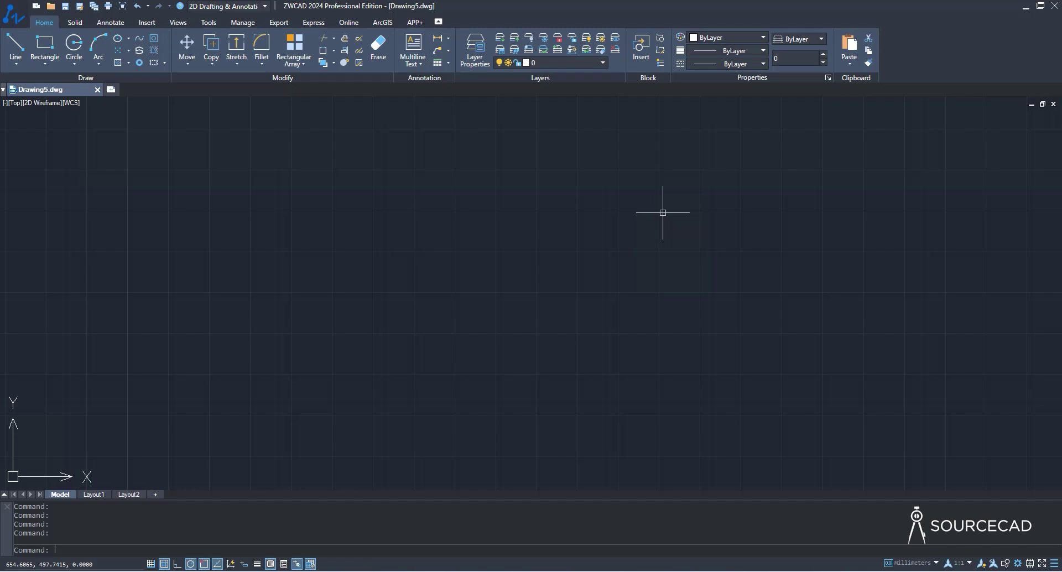
- Attach the point cloud file Eka_15mm_res_E57.e57 to Drawing5 at insertion point 0,0,0, scale 1 and rotation 0, with zoom to point cloud enabled
{"action": "left_click", "coordinate": [145, 23]}
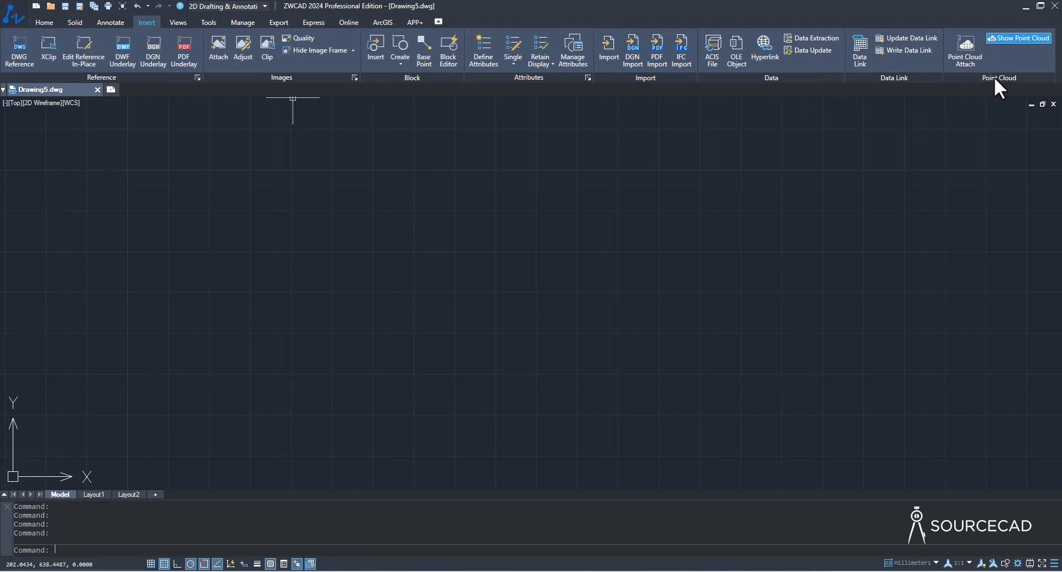
{"action": "left_click", "coordinate": [967, 49]}
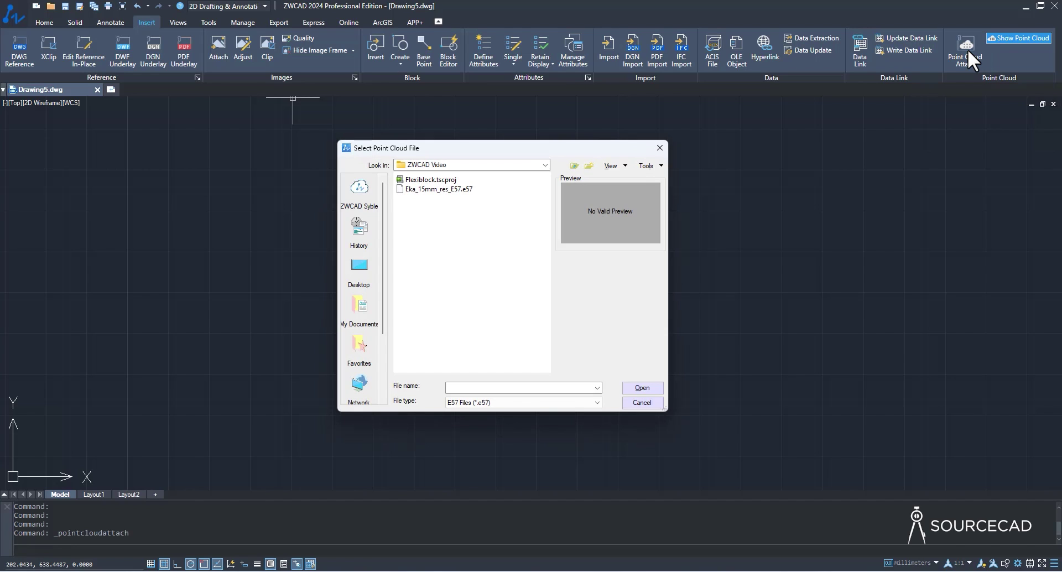
{"action": "left_click", "coordinate": [463, 192]}
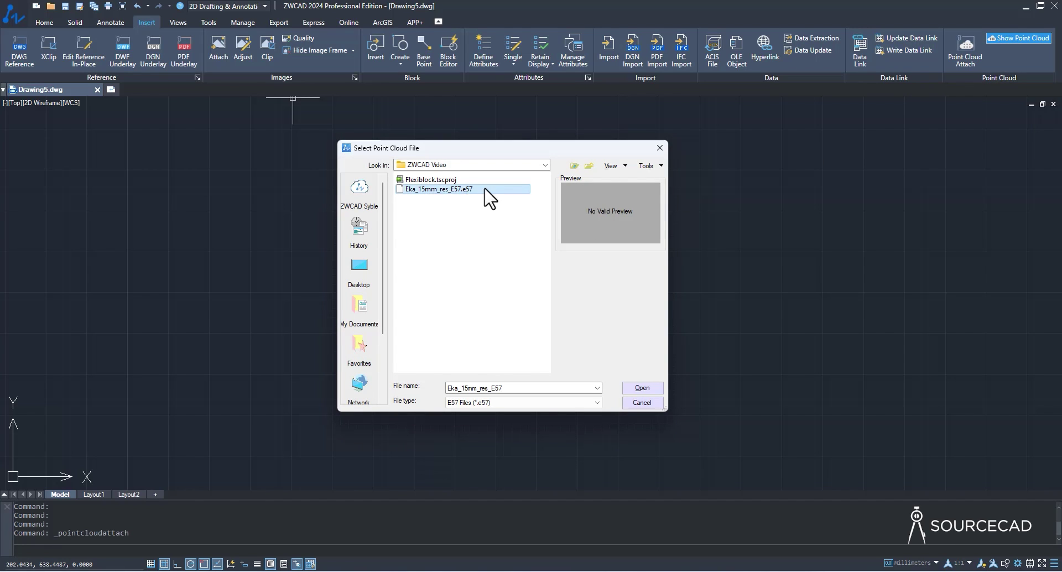
{"action": "left_click", "coordinate": [642, 389]}
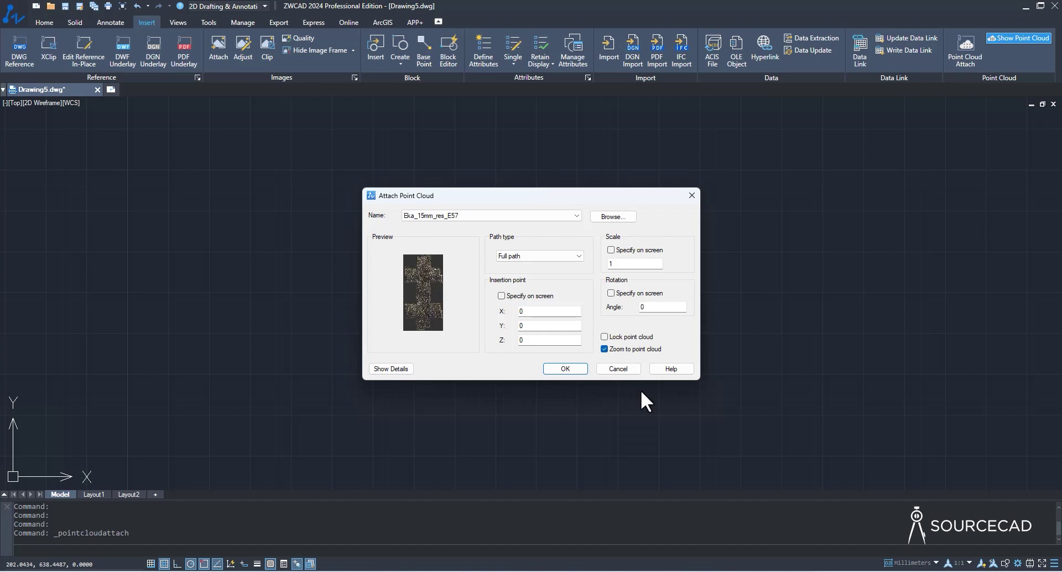
{"action": "left_click", "coordinate": [564, 368]}
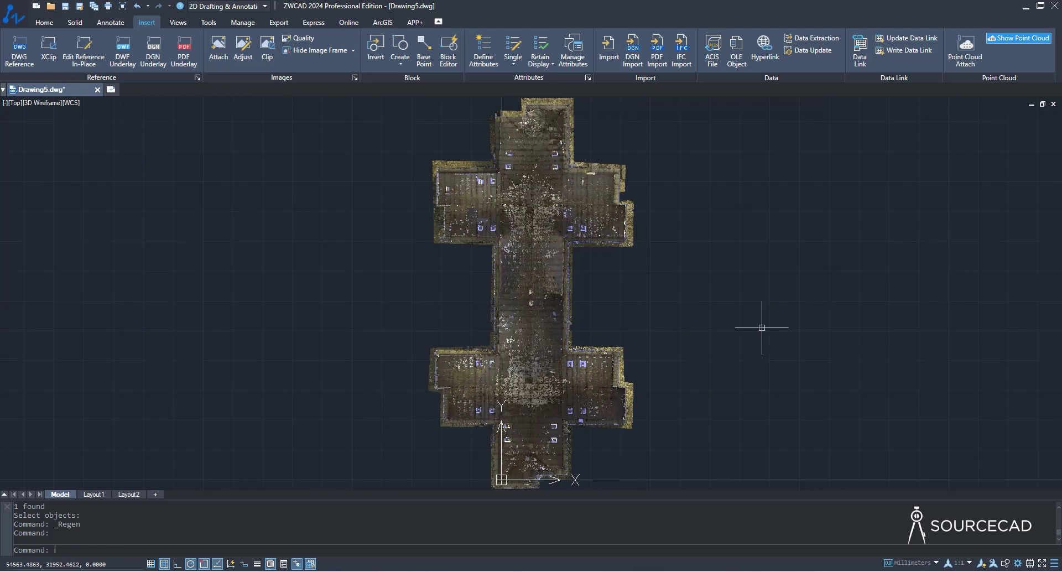
- Orbit the attached point cloud to an elevated 3D view of the building and select it
{"action": "middle_click_drag", "start_coordinate": [687, 427], "coordinate": [784, 220], "text": "shift"}
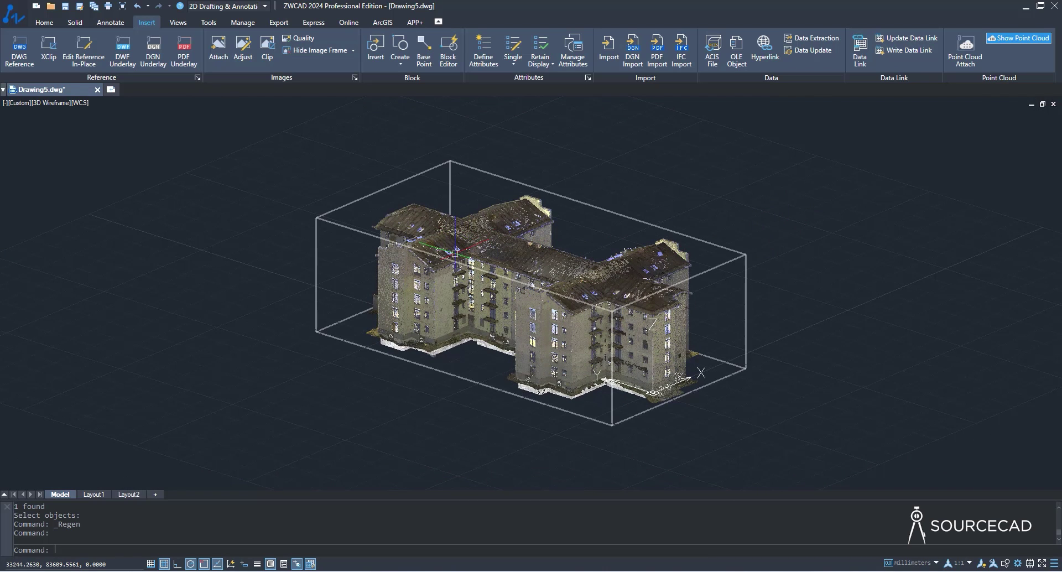
{"action": "left_click", "coordinate": [455, 253]}
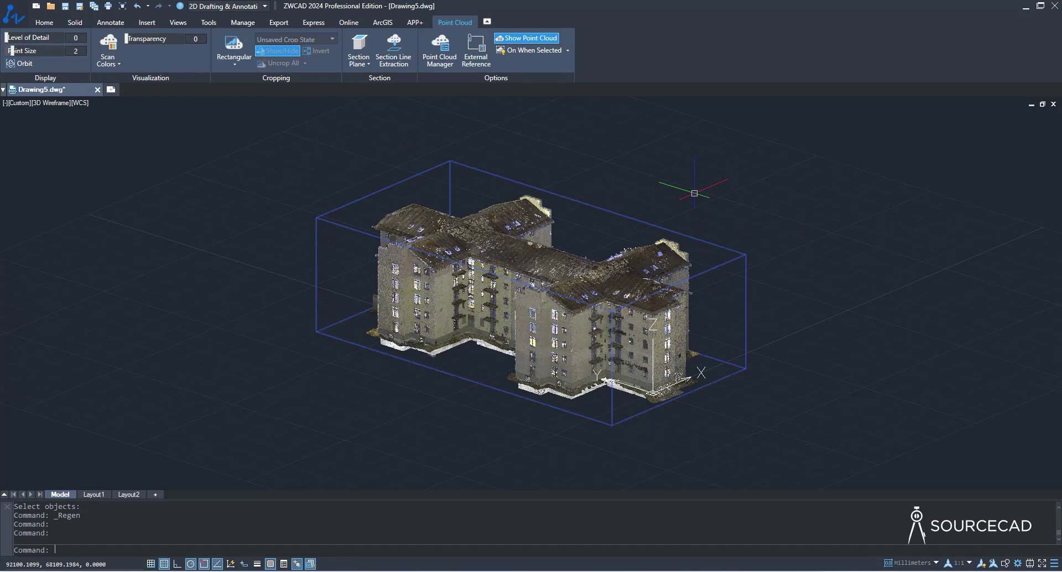
{"action": "middle_click_drag", "start_coordinate": [699, 195], "coordinate": [687, 234], "text": "shift"}
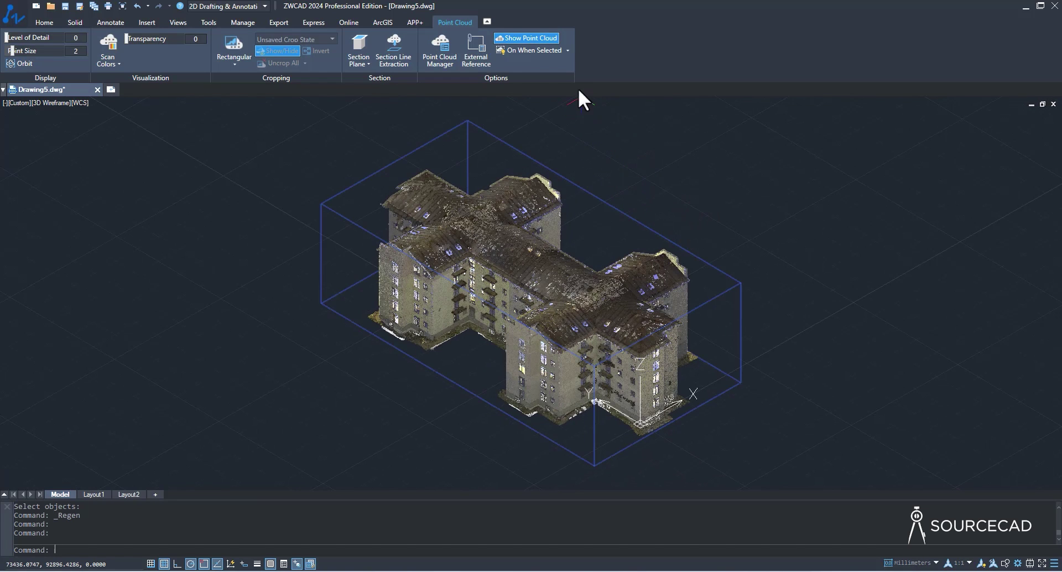
- Set the point cloud's bounding box display to Always Off, switch it to Always On, and deselect the cloud
{"action": "left_click", "coordinate": [568, 50]}
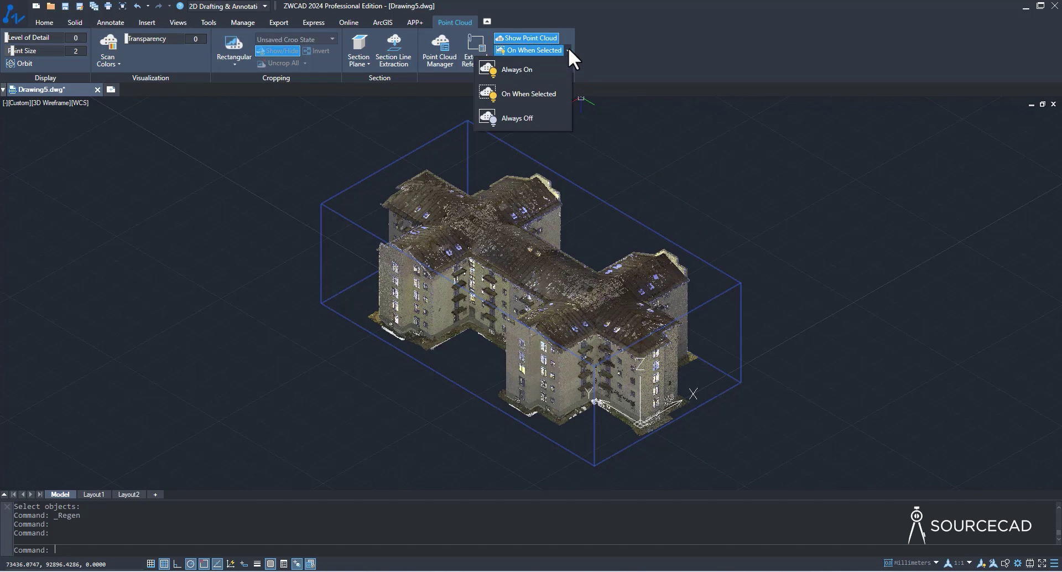
{"action": "left_click", "coordinate": [546, 118]}
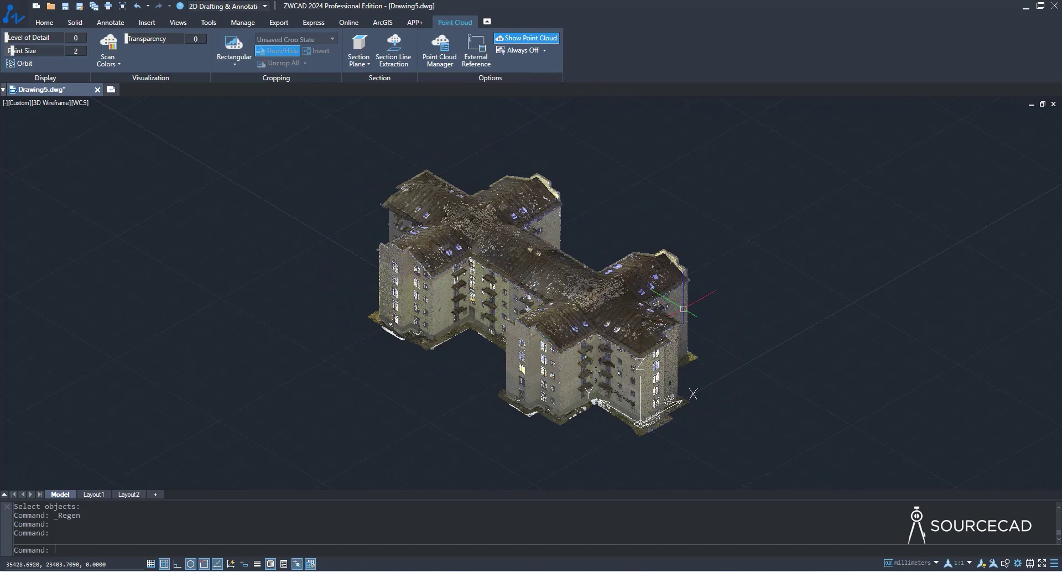
{"action": "left_click", "coordinate": [545, 50]}
{"action": "left_click", "coordinate": [528, 68]}
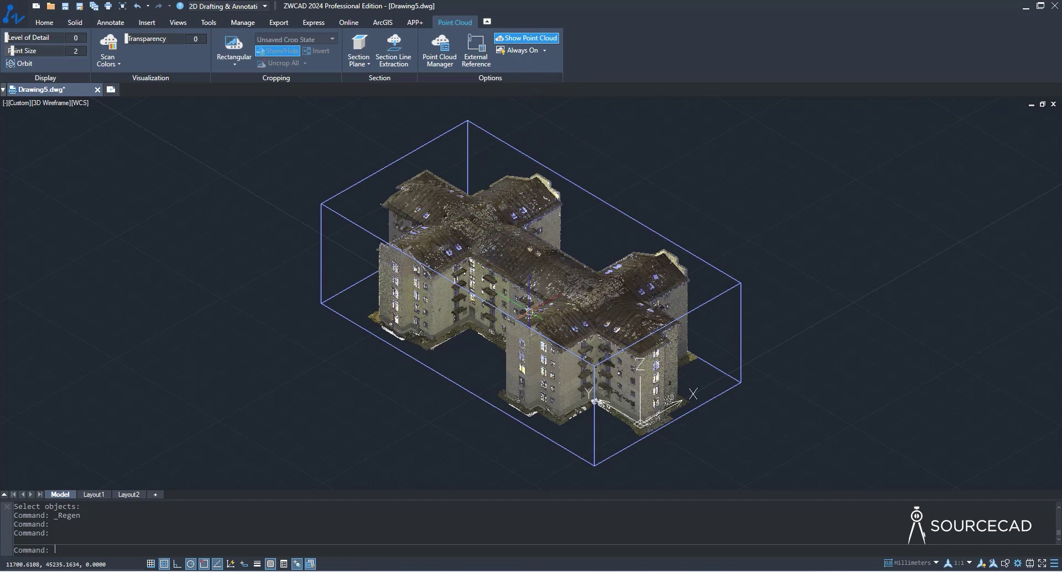
{"action": "key", "text": "Escape"}
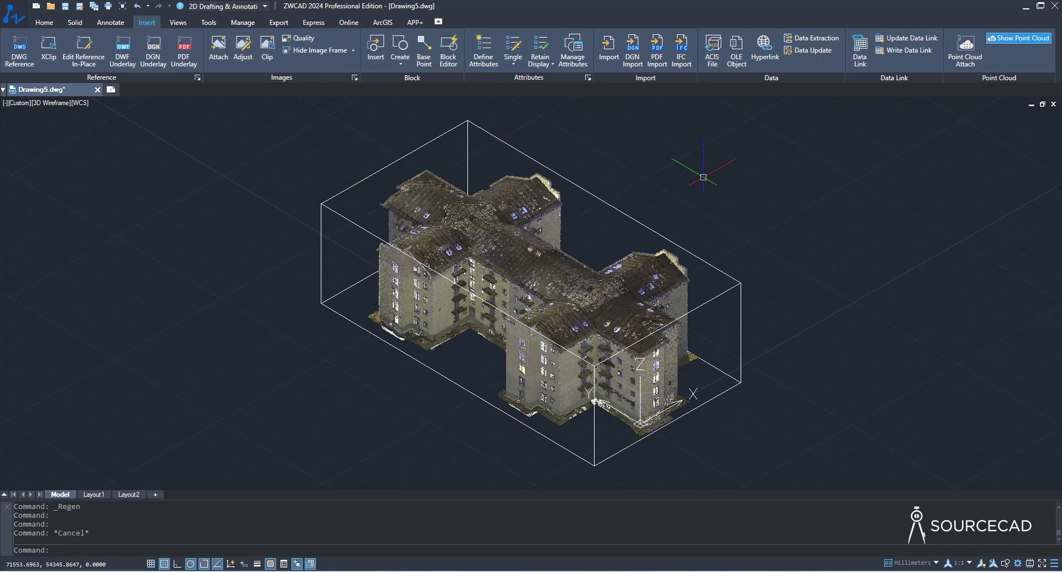
- Reselect the point cloud, set its bounding box display back to On When Selected, and clear the selection
{"action": "left_click", "coordinate": [526, 202]}
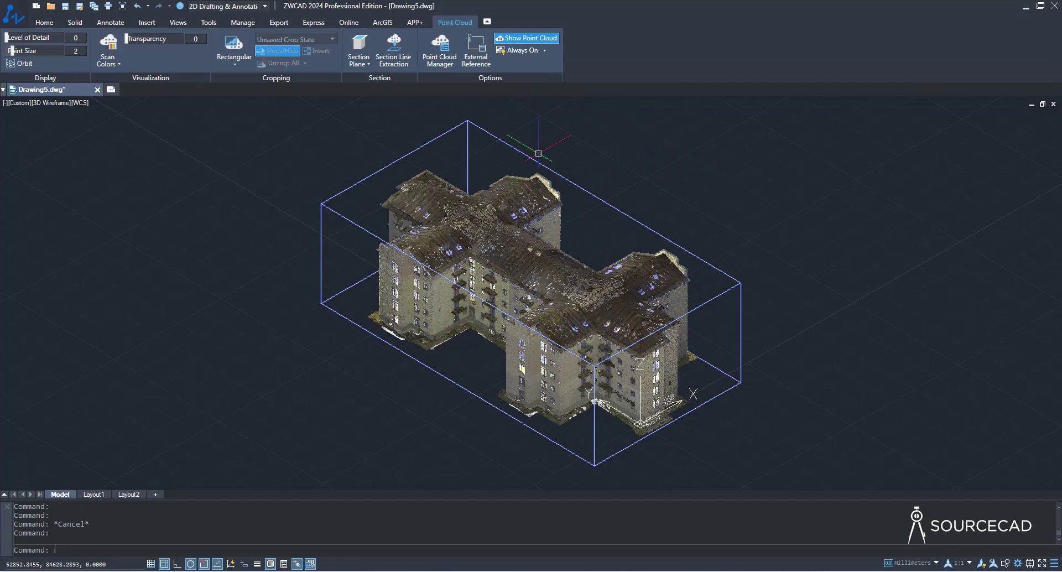
{"action": "left_click", "coordinate": [545, 51]}
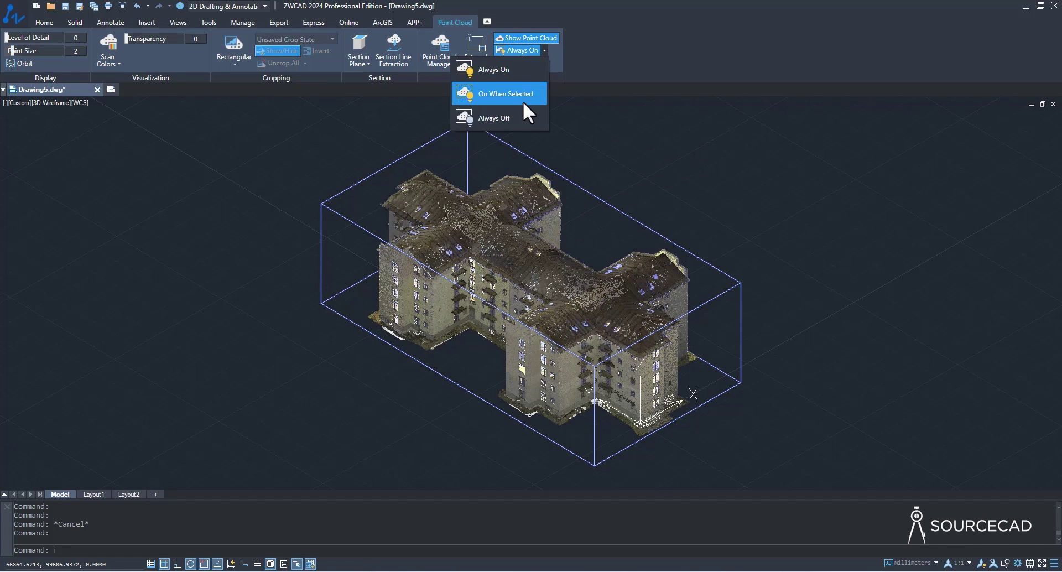
{"action": "left_click", "coordinate": [523, 101]}
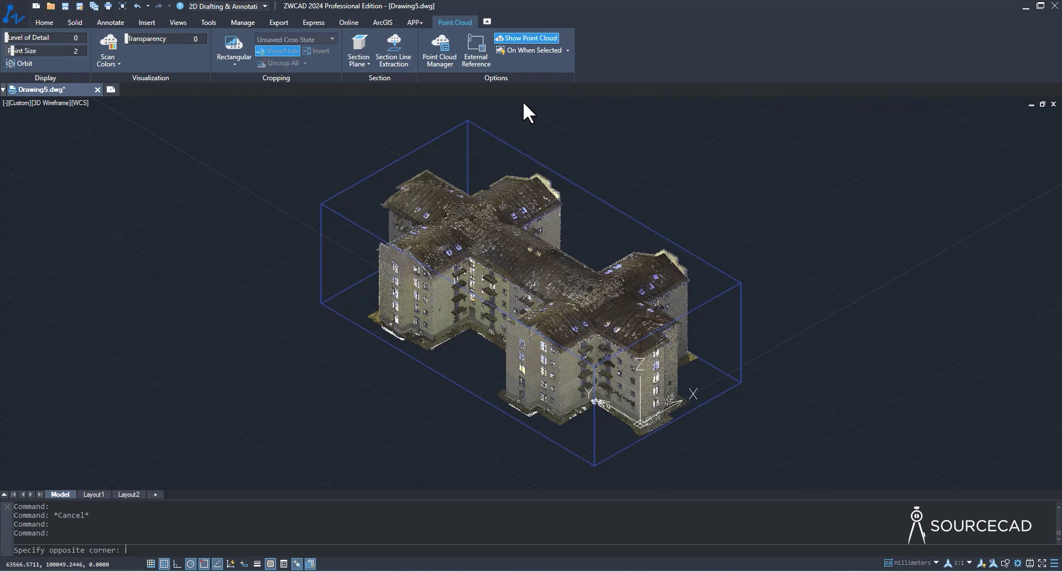
{"action": "left_click", "coordinate": [523, 101]}
{"action": "left_click", "coordinate": [805, 168]}
{"action": "key", "text": "Escape"}
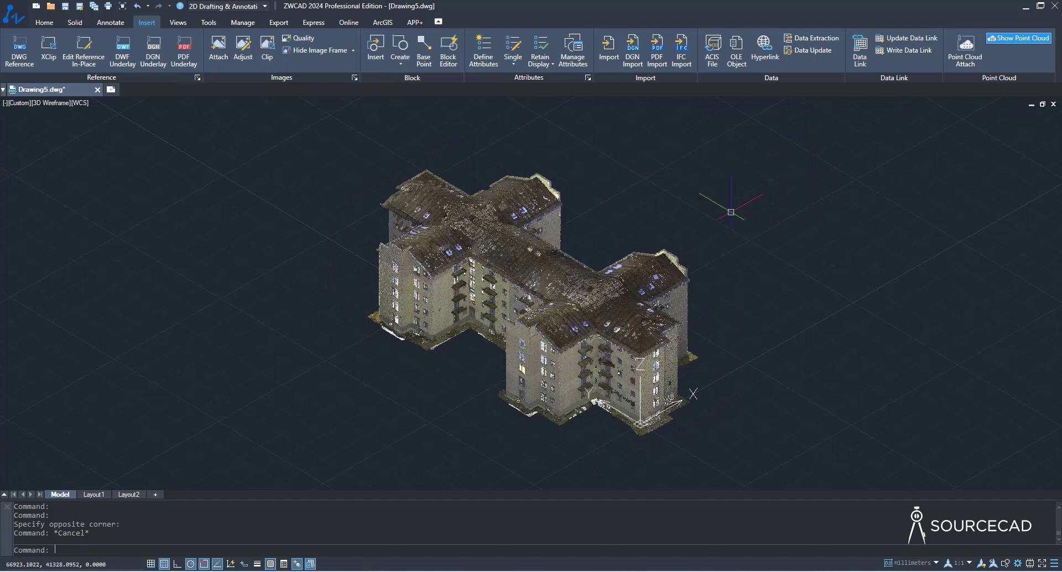
- Review the cropping shapes offered for the point cloud and switch the viewport to the Top view
{"action": "left_click", "coordinate": [526, 221]}
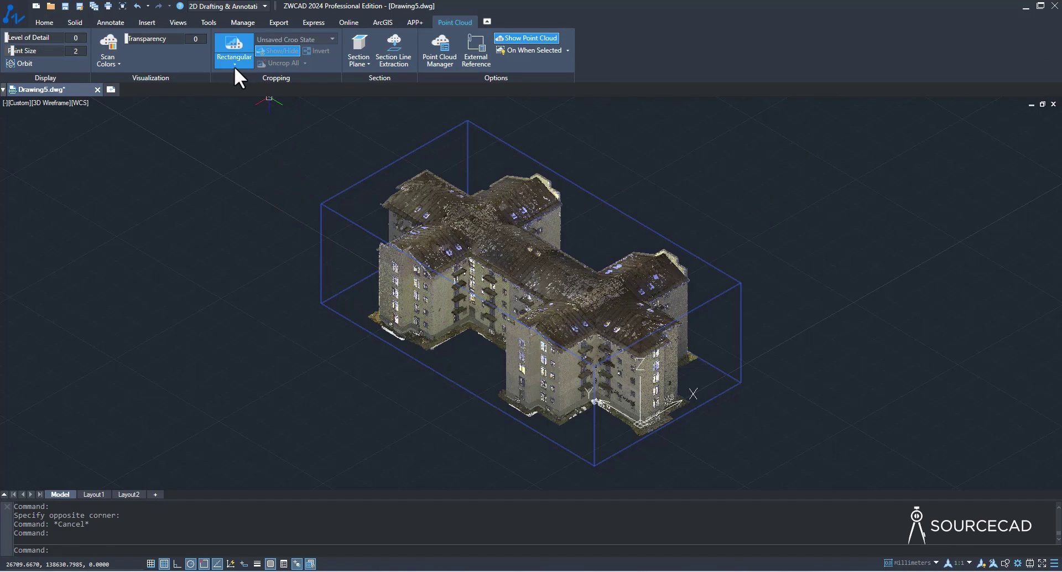
{"action": "left_click", "coordinate": [232, 64]}
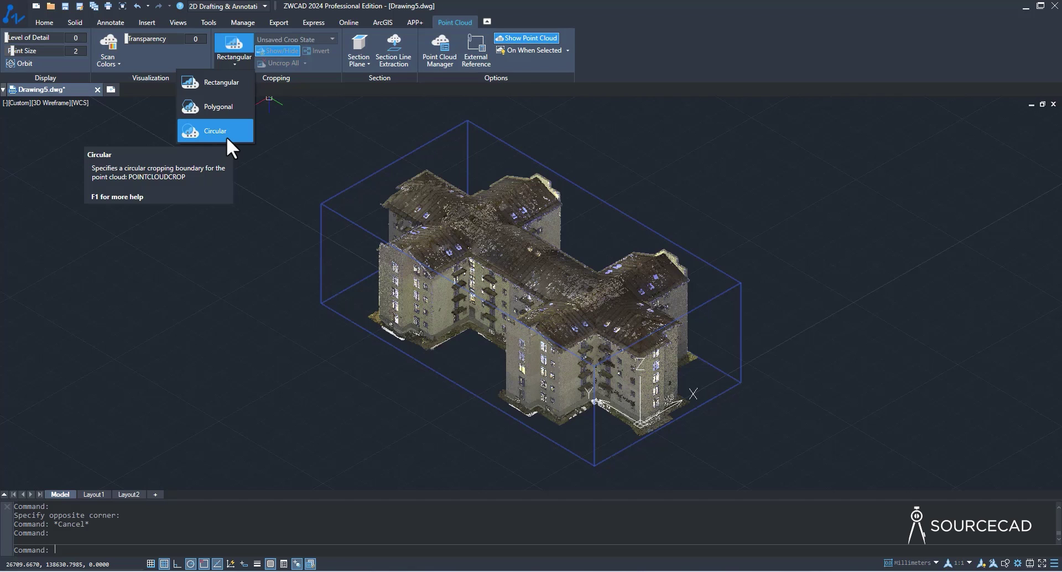
{"action": "left_click", "coordinate": [217, 217]}
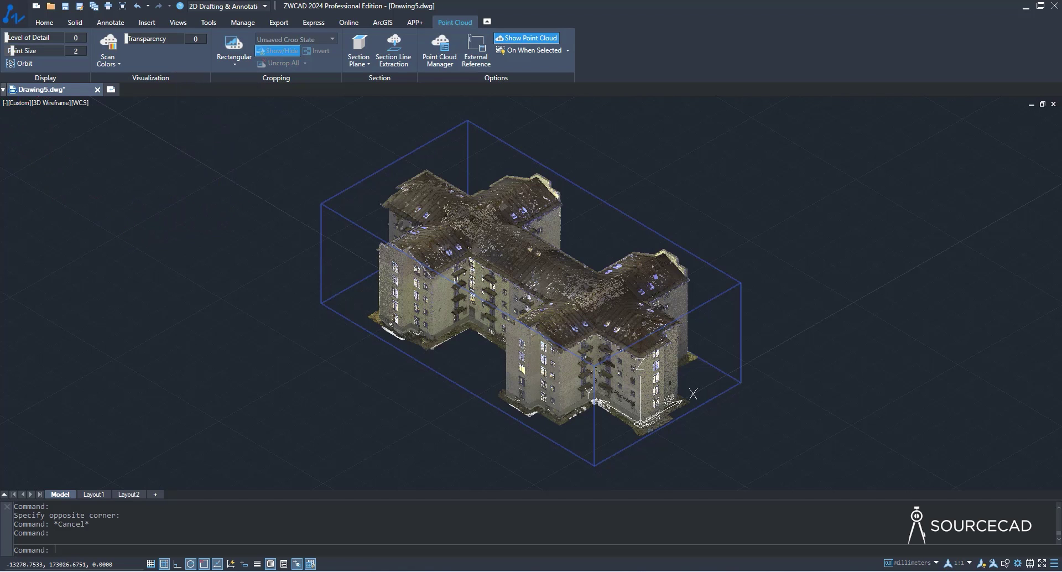
{"action": "left_click", "coordinate": [17, 102]}
{"action": "left_click", "coordinate": [35, 127]}
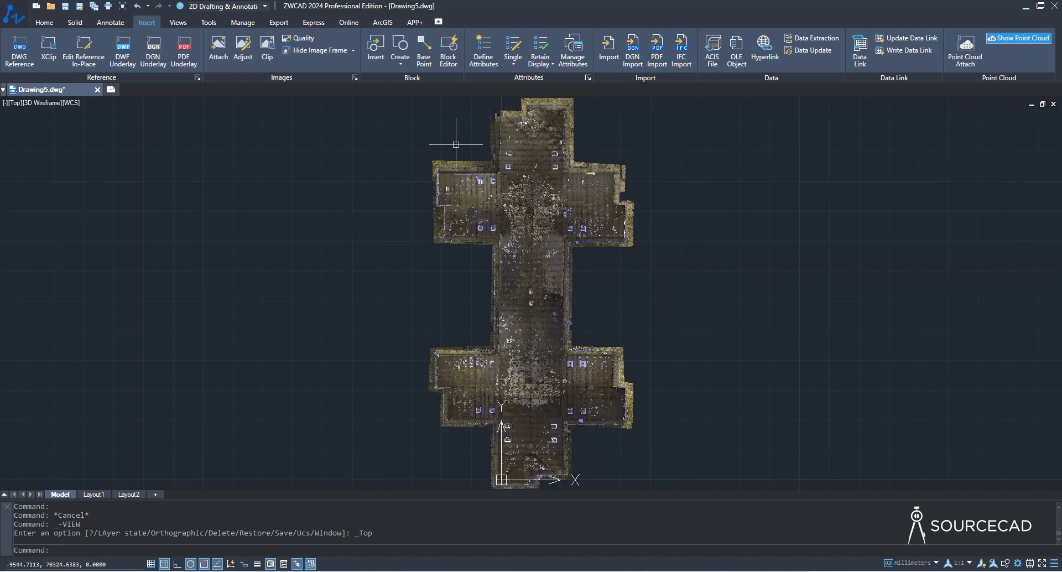
{"action": "middle_click_drag", "start_coordinate": [456, 144], "coordinate": [447, 185]}
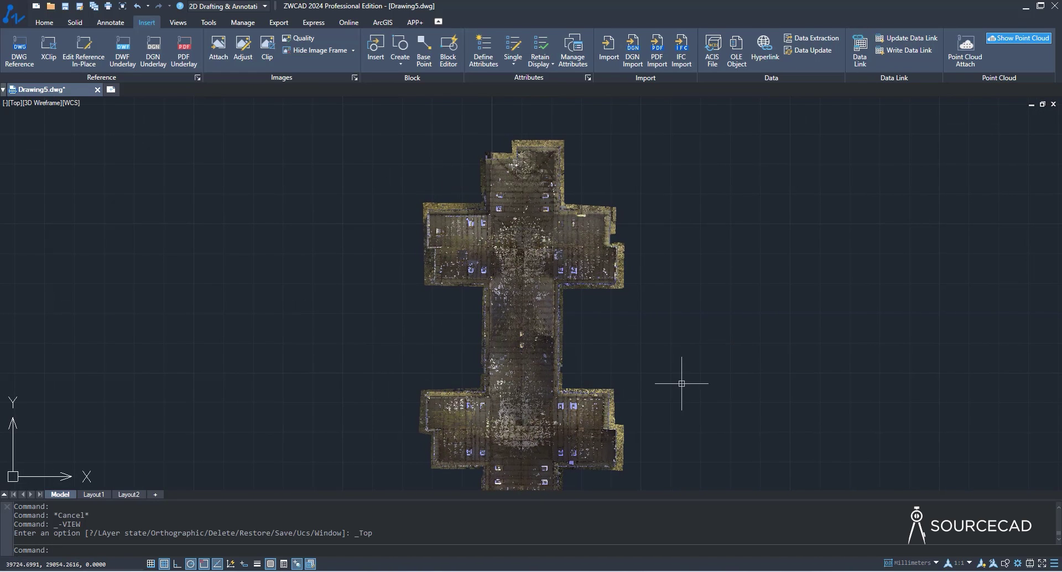
- Crop the point cloud with a rectangular boundary around the northern wing of the building, keeping the points inside
{"action": "left_click", "coordinate": [483, 247]}
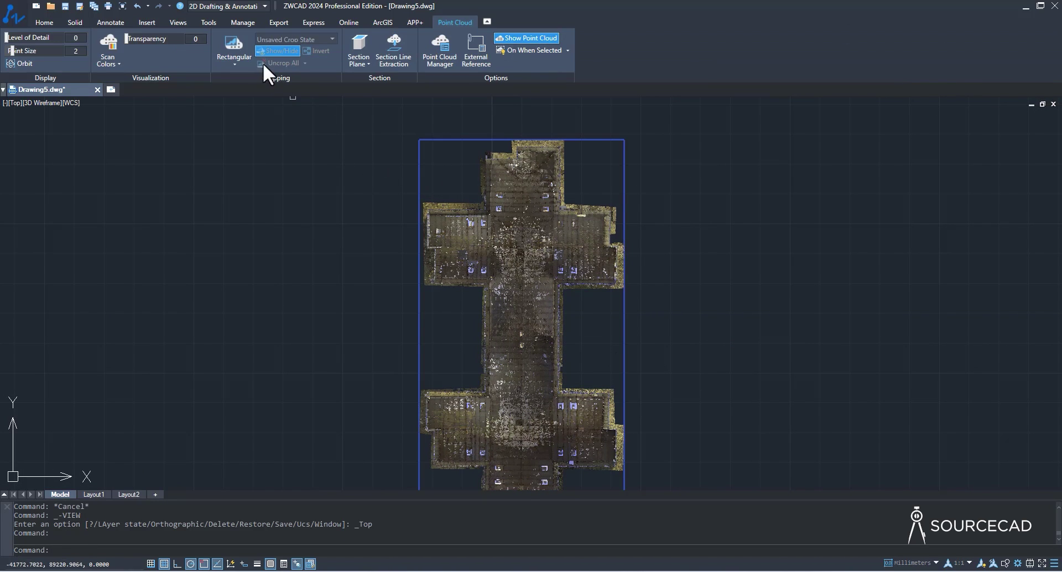
{"action": "left_click", "coordinate": [240, 58]}
{"action": "left_click", "coordinate": [242, 78]}
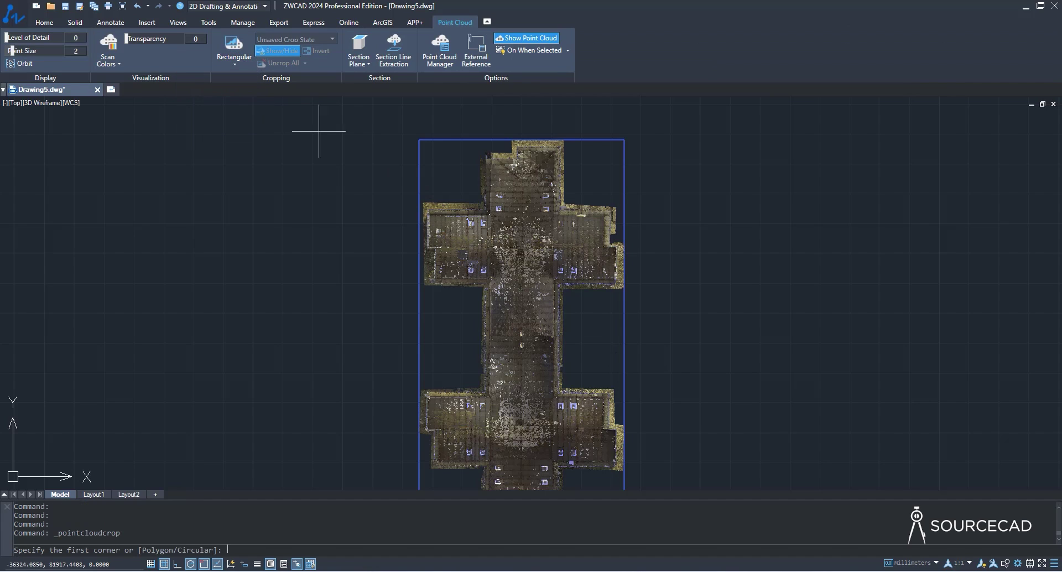
{"action": "left_click", "coordinate": [417, 138]}
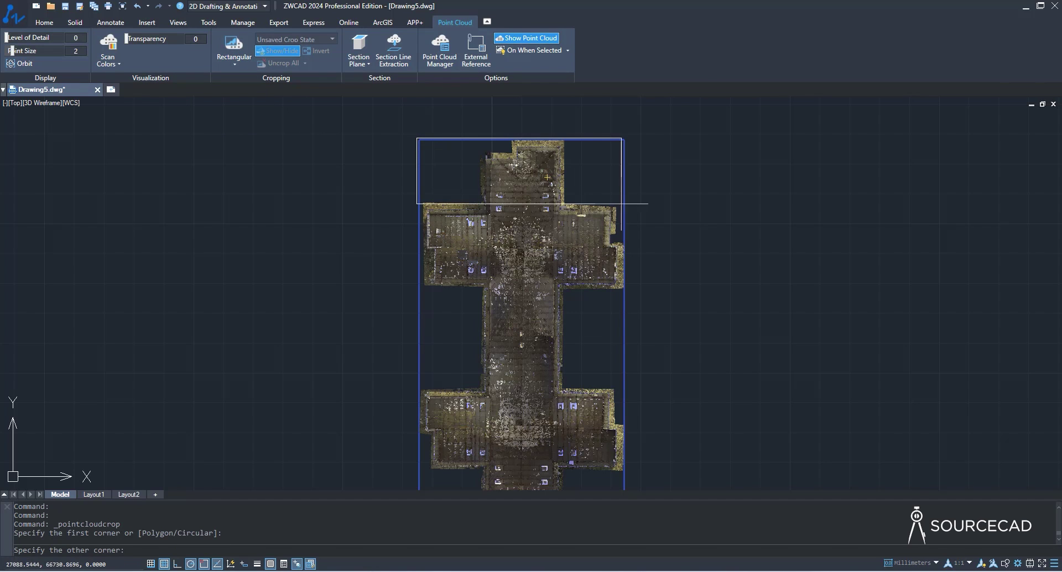
{"action": "left_click", "coordinate": [629, 339]}
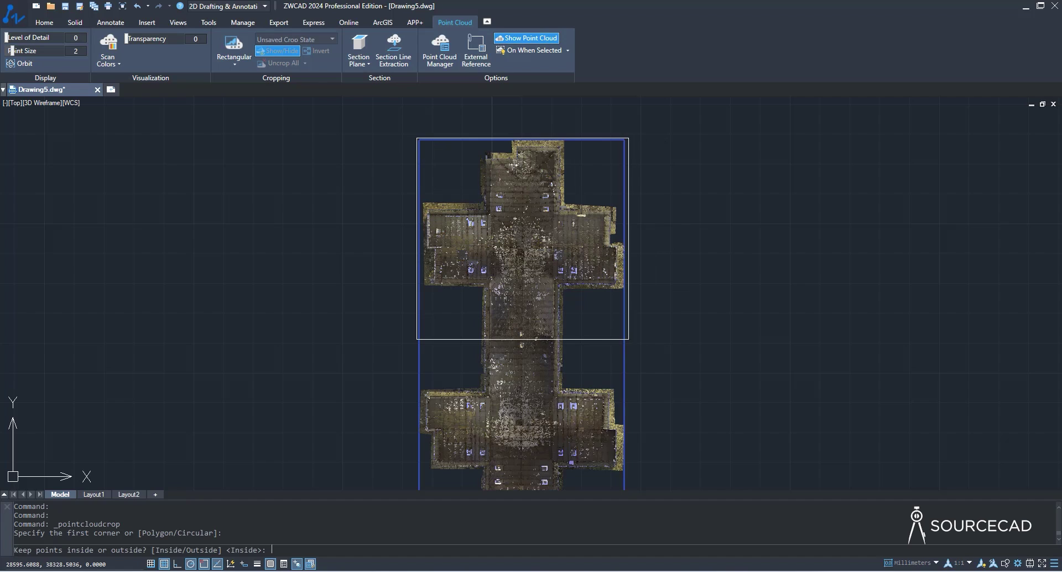
{"action": "key", "text": "Return"}
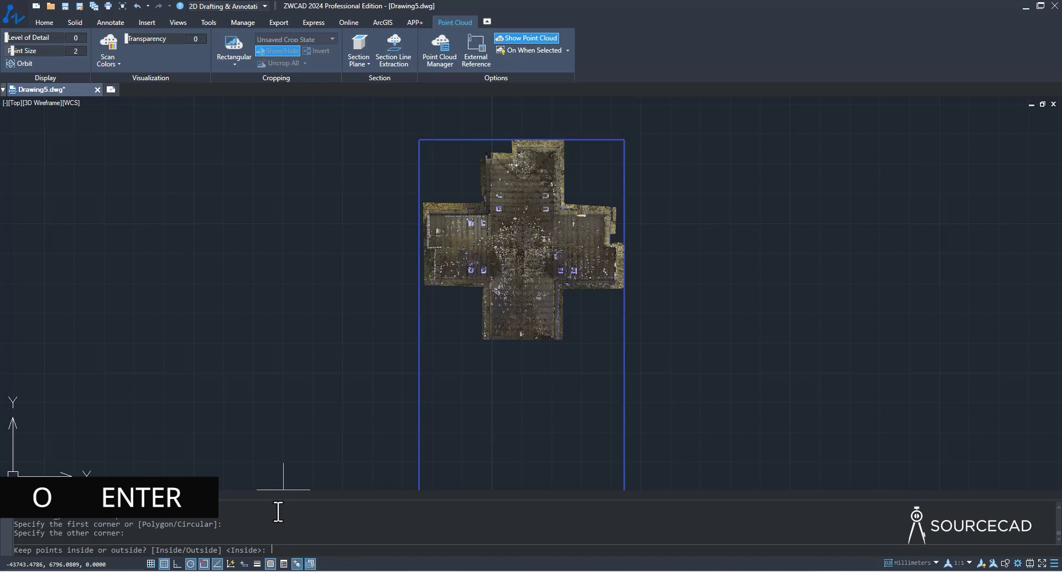
{"action": "key", "text": "Return"}
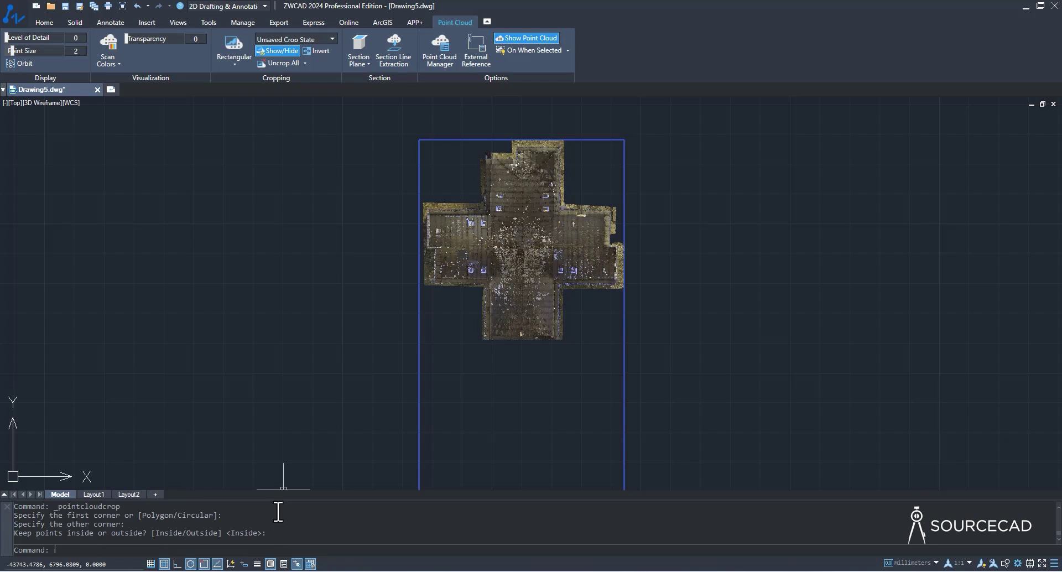
- Inspect the cropped building in a 3D view and remove all cropping from the point cloud
{"action": "middle_click_drag", "start_coordinate": [901, 231], "coordinate": [761, 225], "text": "shift"}
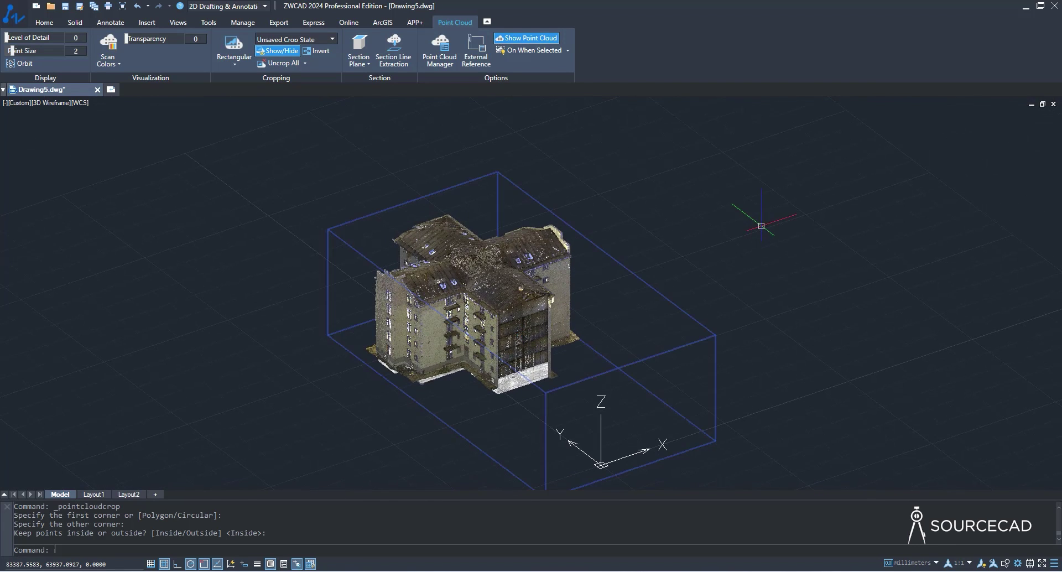
{"action": "left_click", "coordinate": [287, 61]}
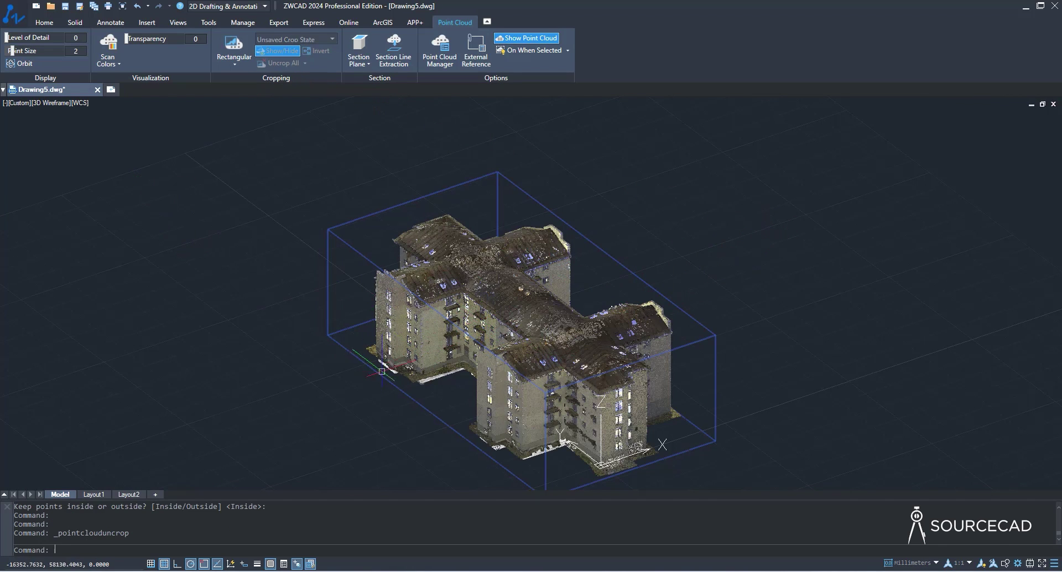
{"action": "middle_click_drag", "start_coordinate": [429, 395], "coordinate": [454, 406], "text": "shift"}
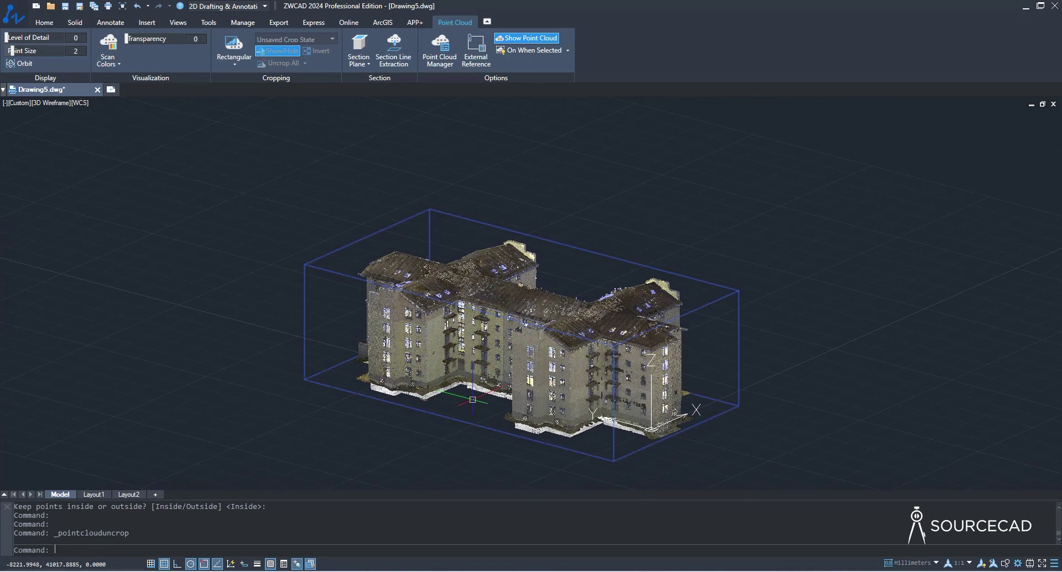
- Try Level of Detail 10 with Point Size 7 and 10 on the building facade, and reset them to 0 and 2
{"action": "scroll", "coordinate": [472, 398], "scroll_direction": "up", "scroll_amount": 6}
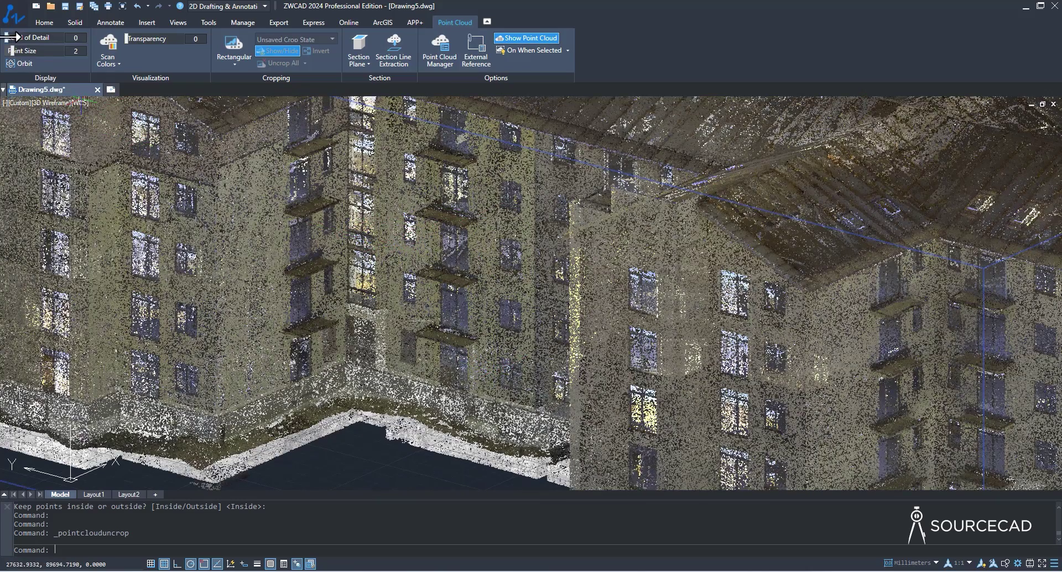
{"action": "left_click_drag", "start_coordinate": [14, 37], "coordinate": [74, 47]}
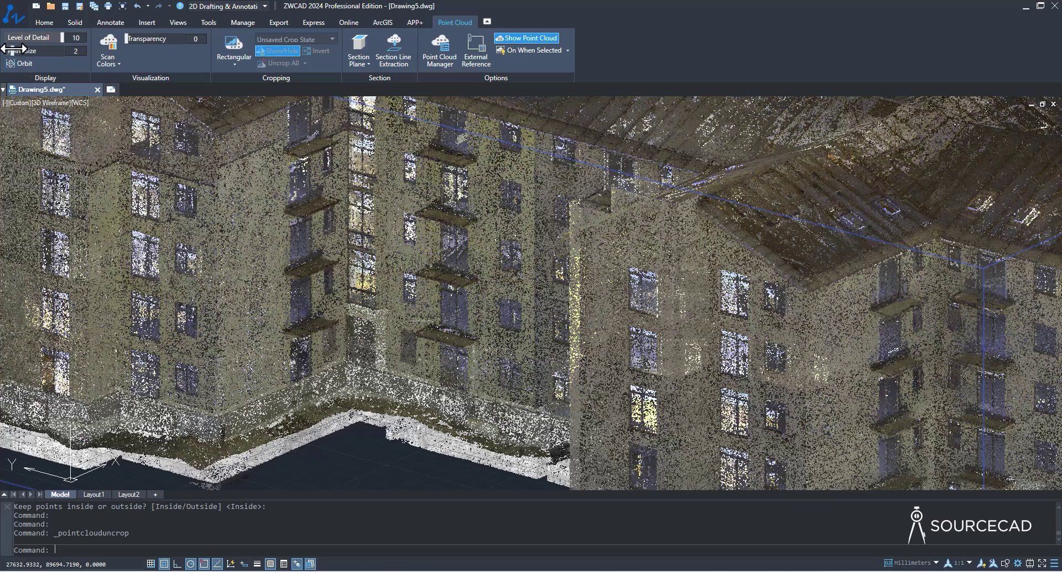
{"action": "left_click_drag", "start_coordinate": [14, 50], "coordinate": [46, 50]}
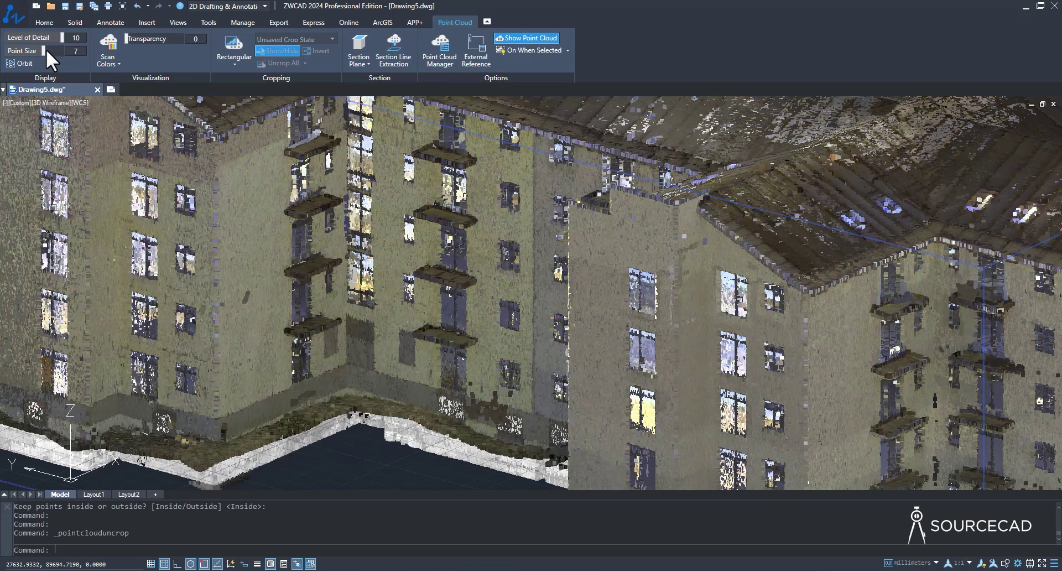
{"action": "left_click_drag", "start_coordinate": [43, 51], "coordinate": [67, 52]}
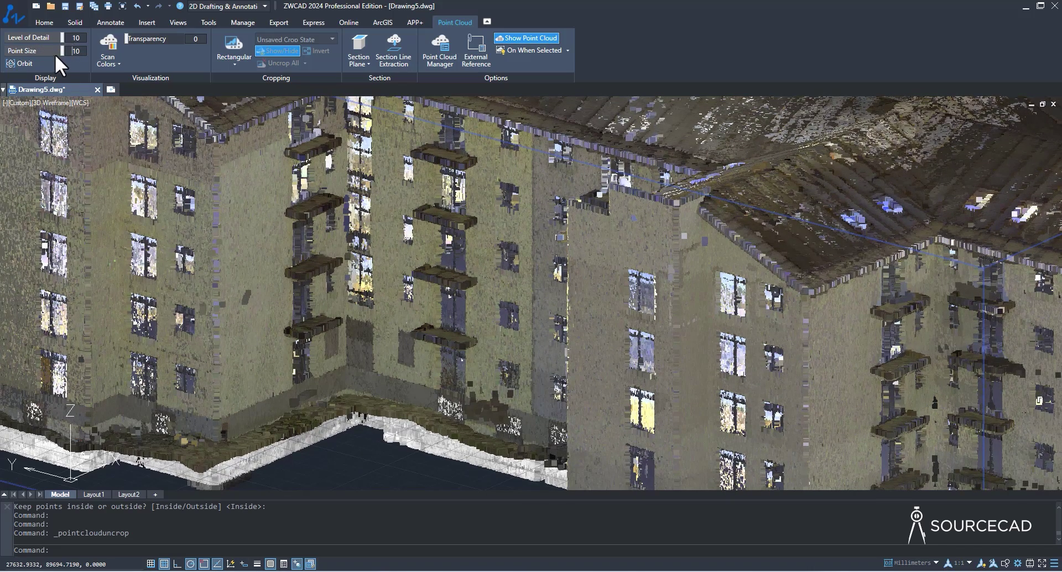
{"action": "left_click_drag", "start_coordinate": [19, 53], "coordinate": [12, 39]}
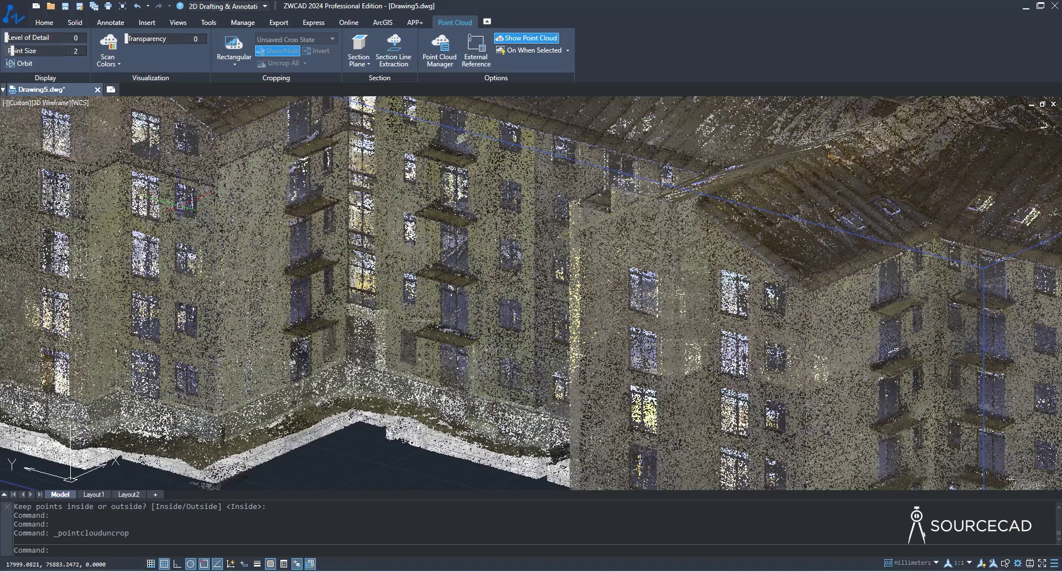
{"action": "mouse_move", "coordinate": [126, 39]}
{"action": "left_mouse_down"}
{"action": "mouse_move", "coordinate": [174, 41]}
{"action": "mouse_move", "coordinate": [126, 40]}
{"action": "left_mouse_up"}
- Stylize the point cloud by Object Color and switch the stylization to Normal
{"action": "left_click", "coordinate": [111, 63]}
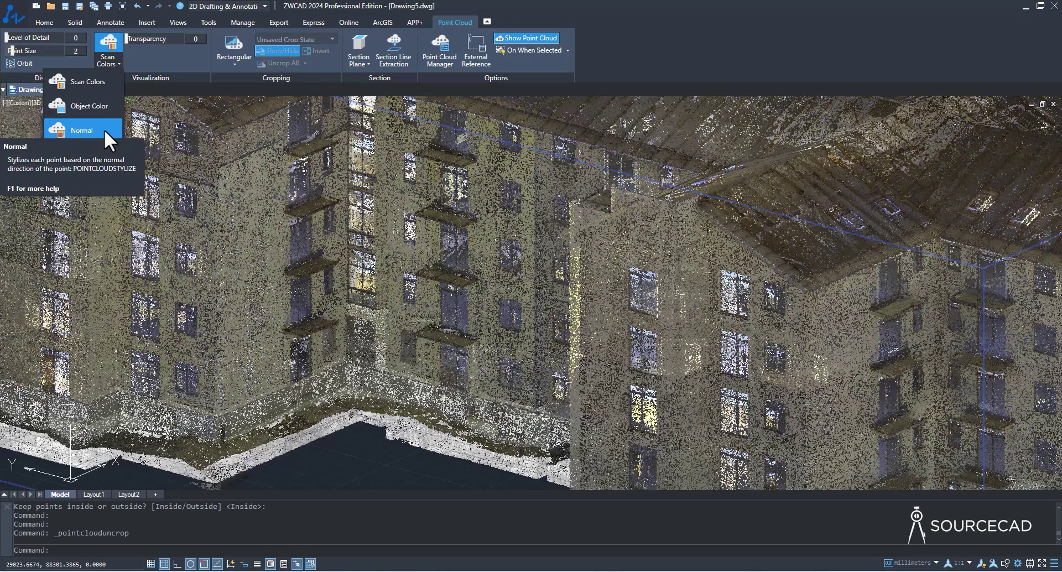
{"action": "left_click", "coordinate": [101, 108]}
{"action": "scroll", "coordinate": [400, 270], "scroll_direction": "down", "scroll_amount": 8}
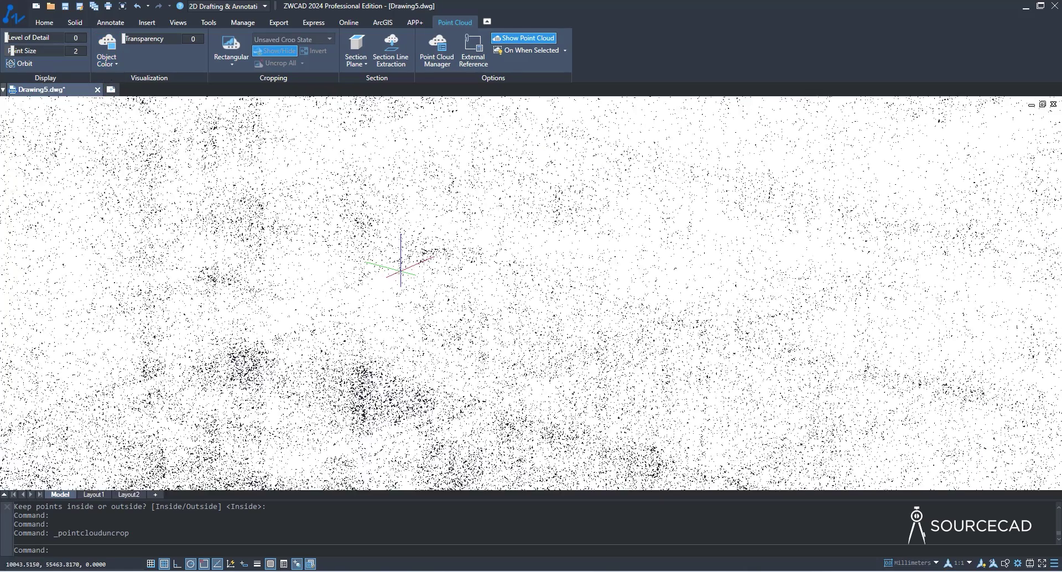
{"action": "left_click", "coordinate": [114, 61]}
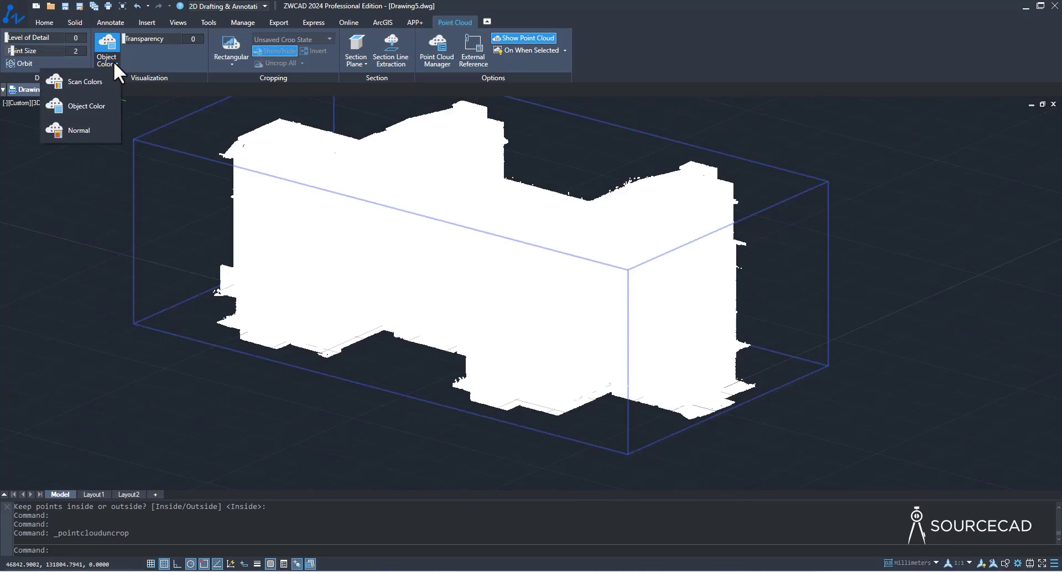
{"action": "left_click", "coordinate": [104, 133]}
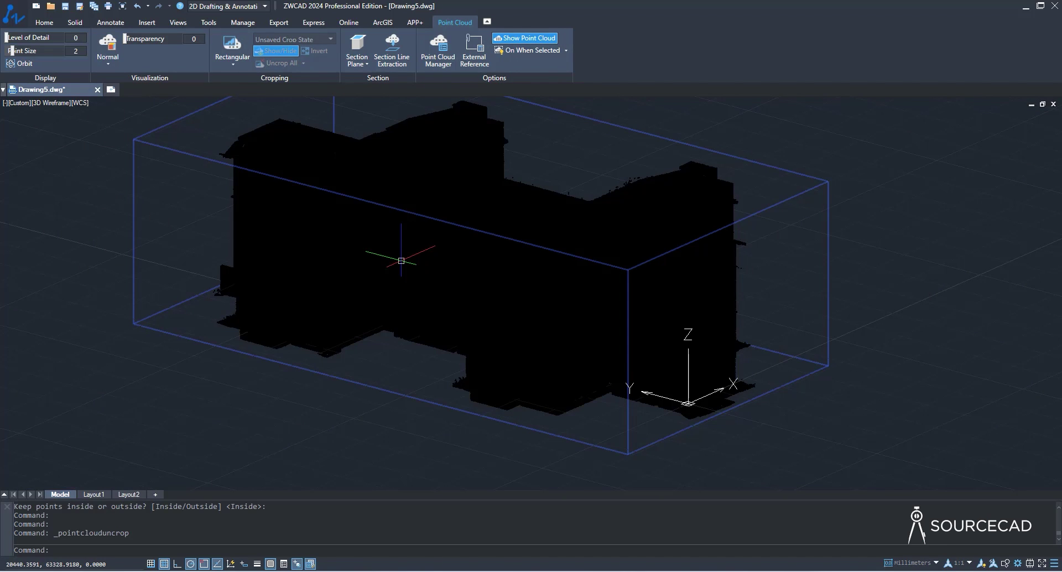
- Restore the point cloud's stylization to Scan Colors
{"action": "left_click", "coordinate": [104, 62]}
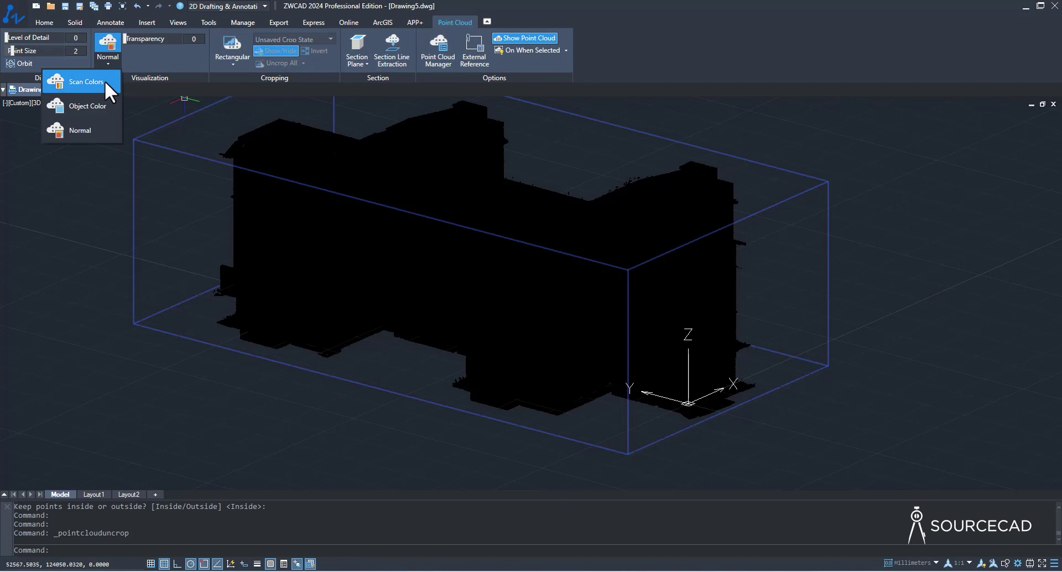
{"action": "left_click", "coordinate": [105, 80]}
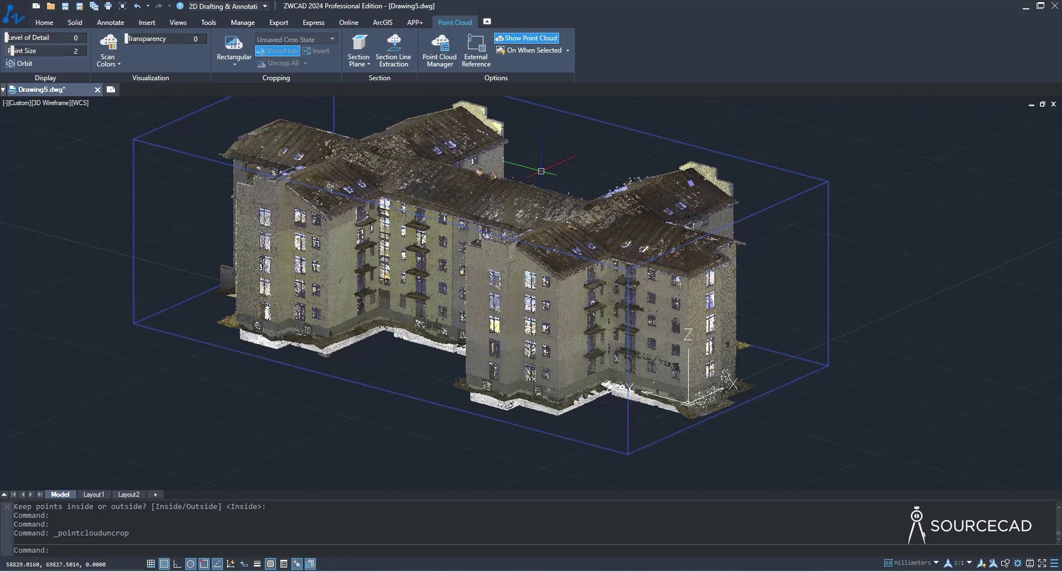
- Add a section plane with Top orientation through the point cloud building
{"action": "middle_click_drag", "start_coordinate": [541, 171], "coordinate": [568, 195]}
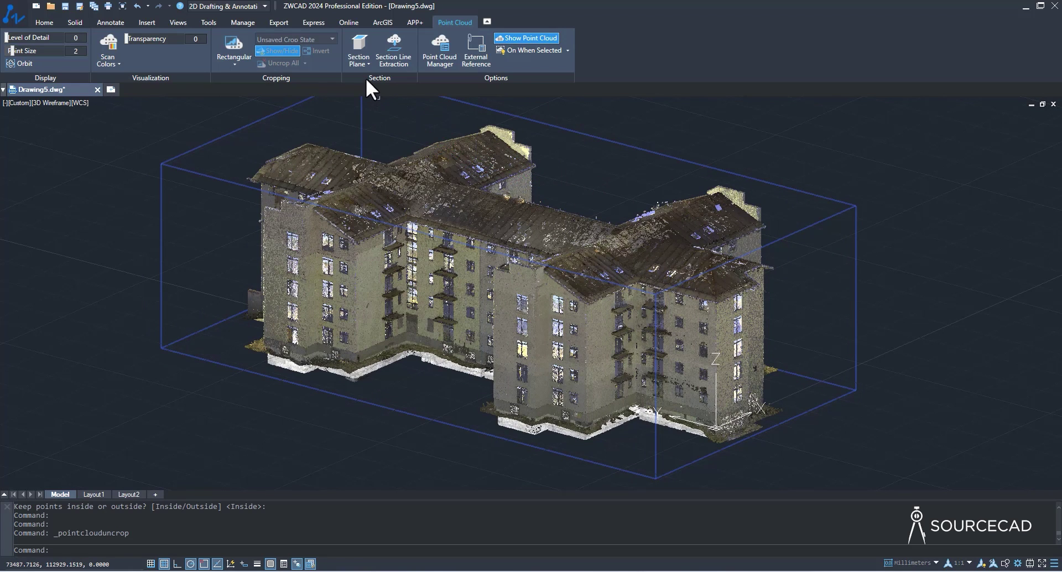
{"action": "left_click", "coordinate": [360, 62]}
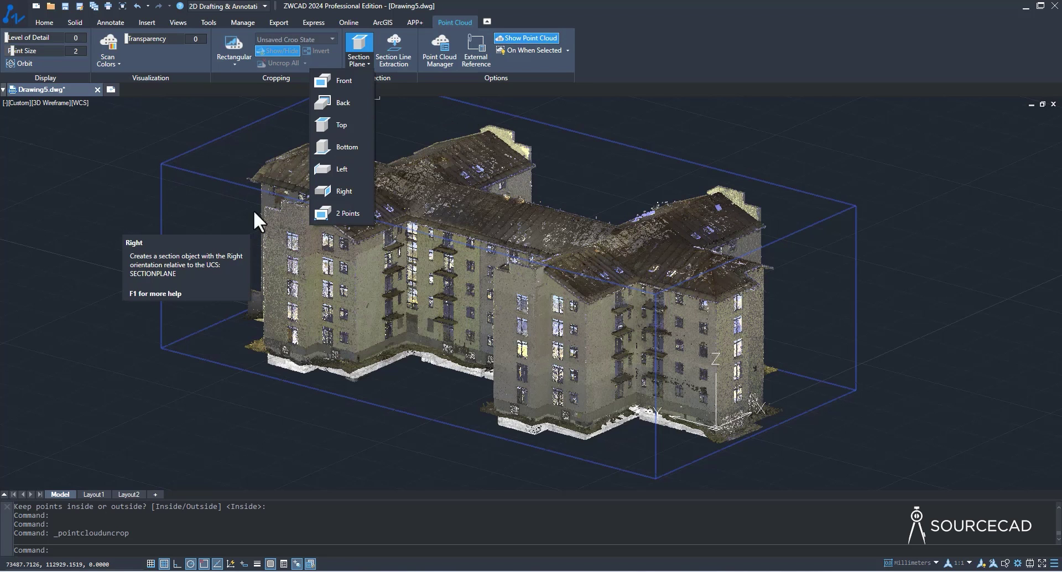
{"action": "left_click", "coordinate": [344, 125]}
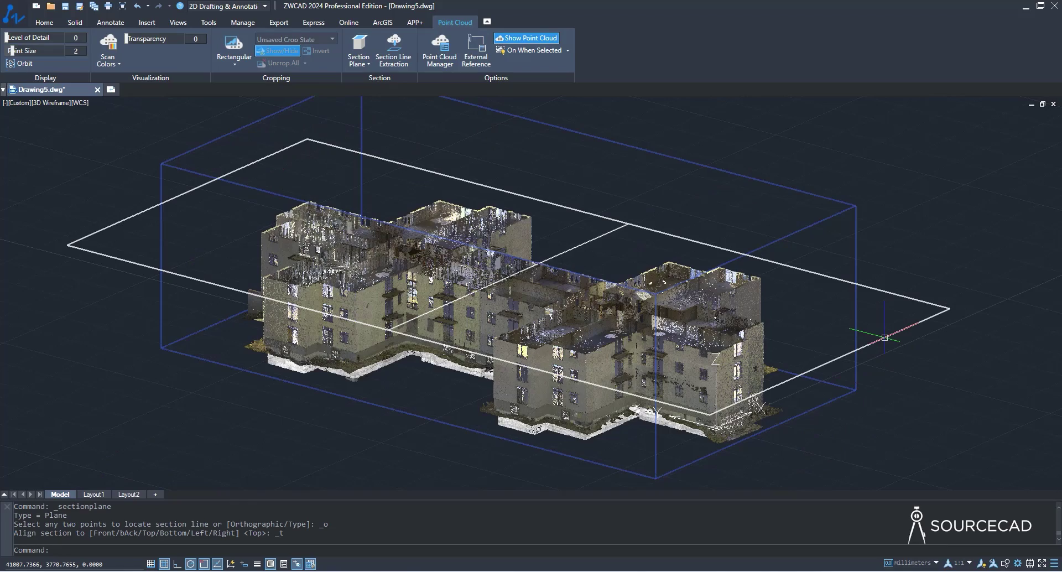
{"action": "scroll", "coordinate": [508, 276], "scroll_direction": "up", "scroll_amount": 3}
{"action": "mouse_move", "coordinate": [508, 276]}
{"action": "middle_mouse_down", "text": "shift"}
{"action": "mouse_move", "coordinate": [589, 301]}
{"action": "mouse_move", "coordinate": [593, 240]}
{"action": "middle_mouse_up", "text": "shift"}
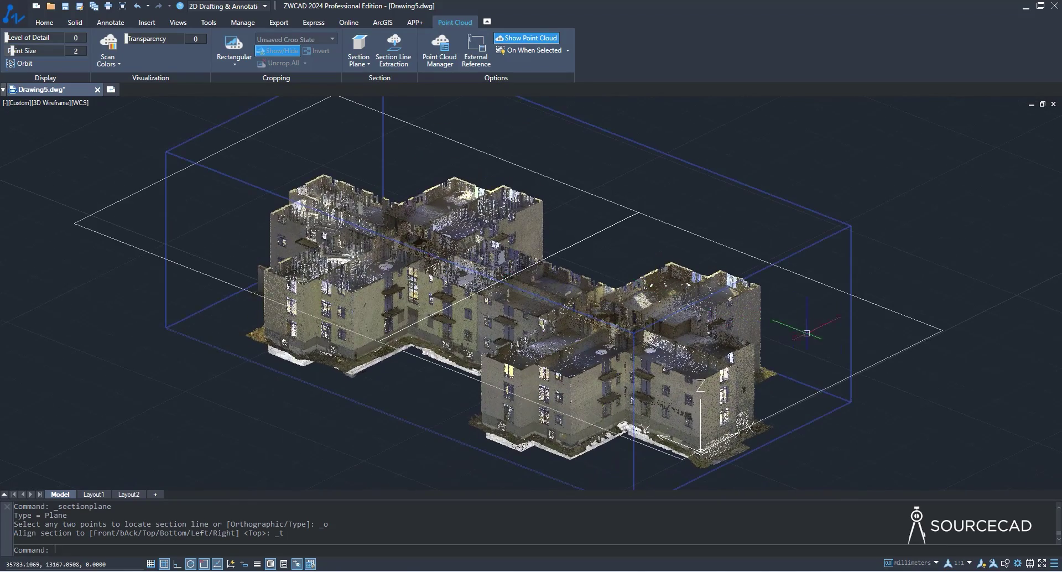
- Move the section plane slightly down through the building and deselect it
{"action": "left_click", "coordinate": [889, 357]}
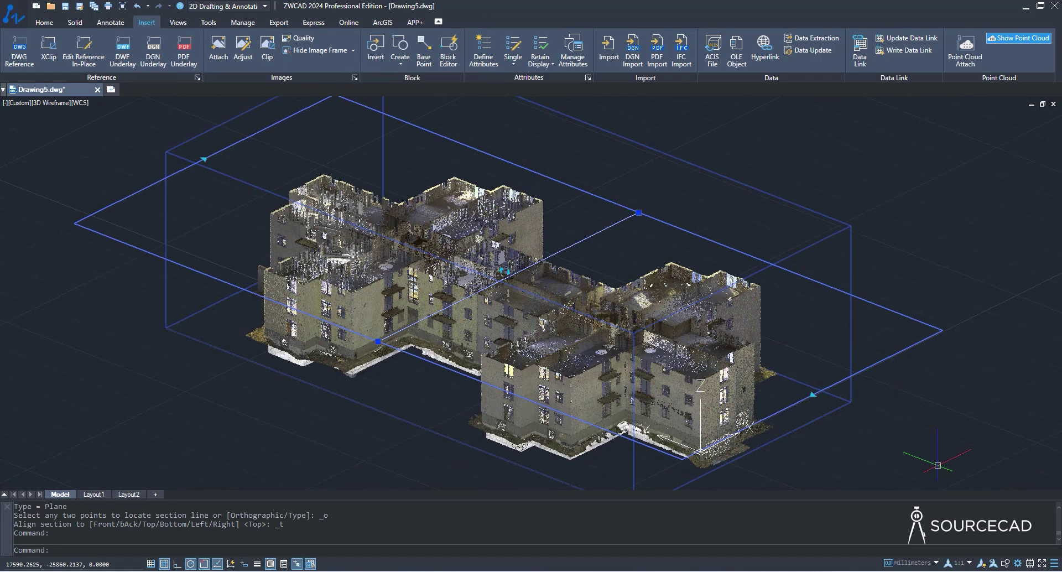
{"action": "left_click", "coordinate": [505, 271]}
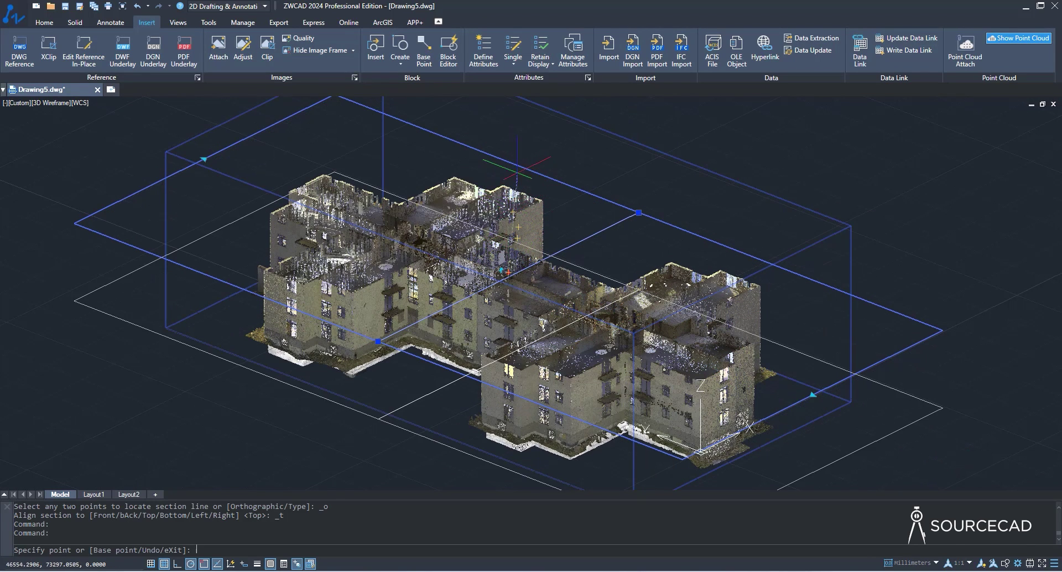
{"action": "scroll", "coordinate": [683, 197], "scroll_direction": "down", "scroll_amount": 5}
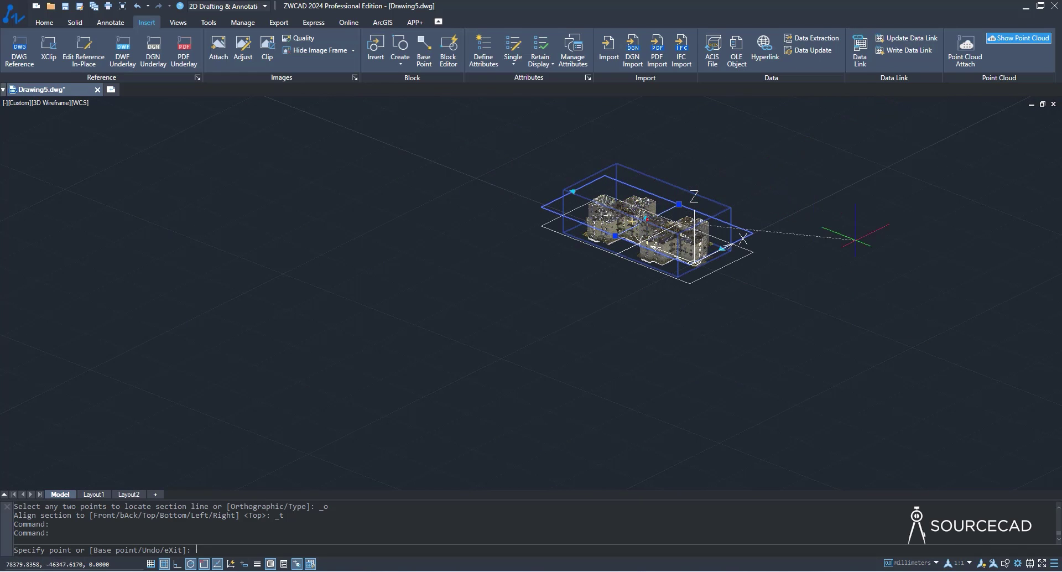
{"action": "middle_click_drag", "start_coordinate": [745, 197], "coordinate": [635, 305]}
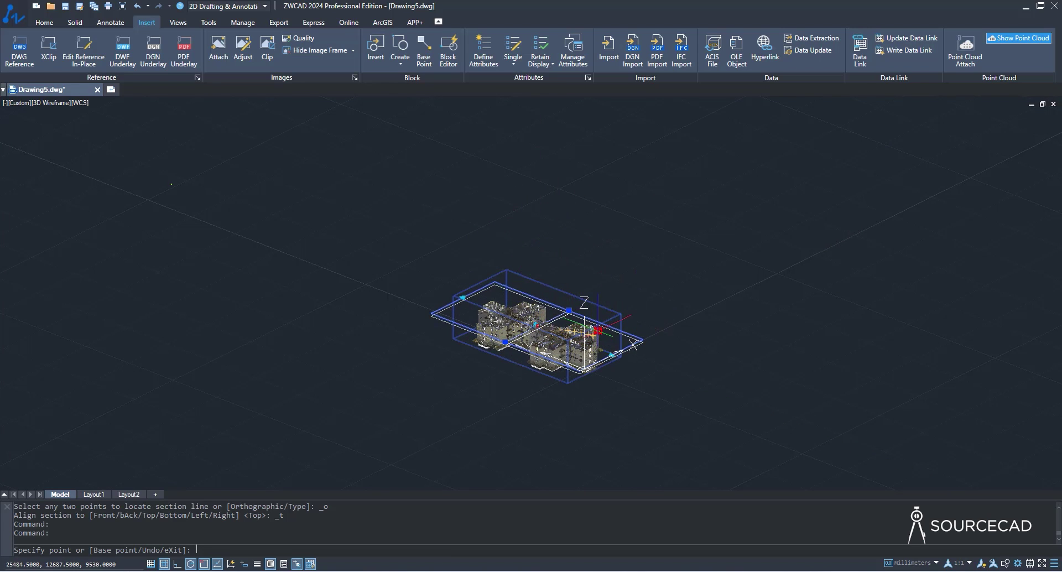
{"action": "scroll", "coordinate": [595, 332], "scroll_direction": "up", "scroll_amount": 5}
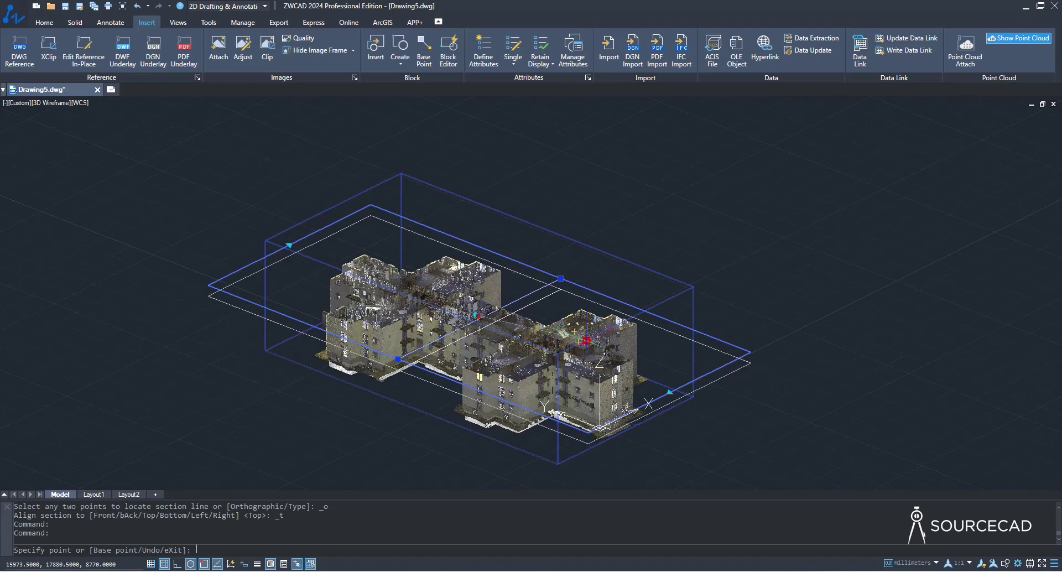
{"action": "left_click", "coordinate": [615, 331]}
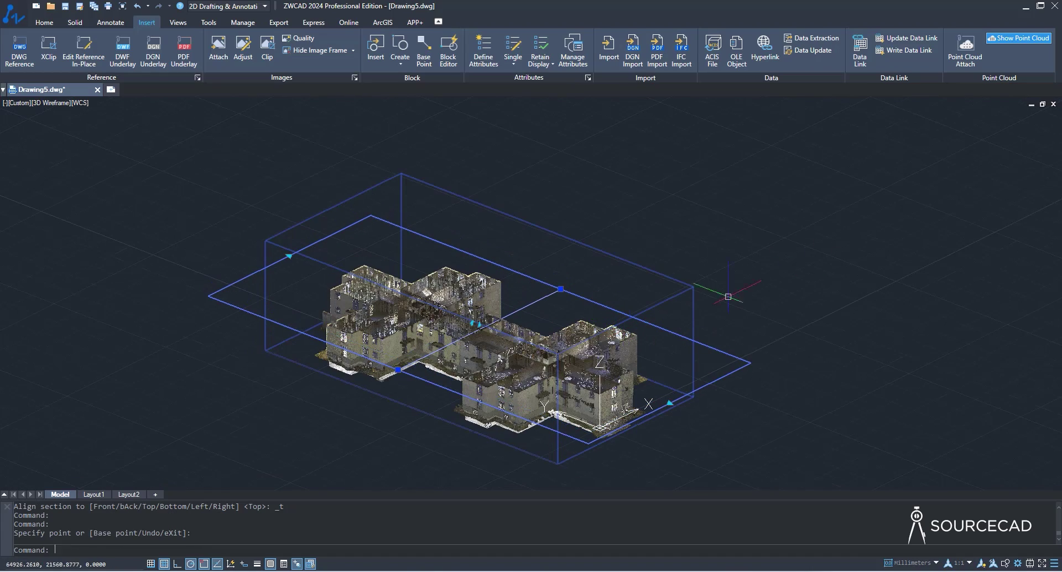
{"action": "middle_click_drag", "start_coordinate": [453, 297], "coordinate": [471, 324], "text": "shift"}
{"action": "left_click", "coordinate": [481, 326]}
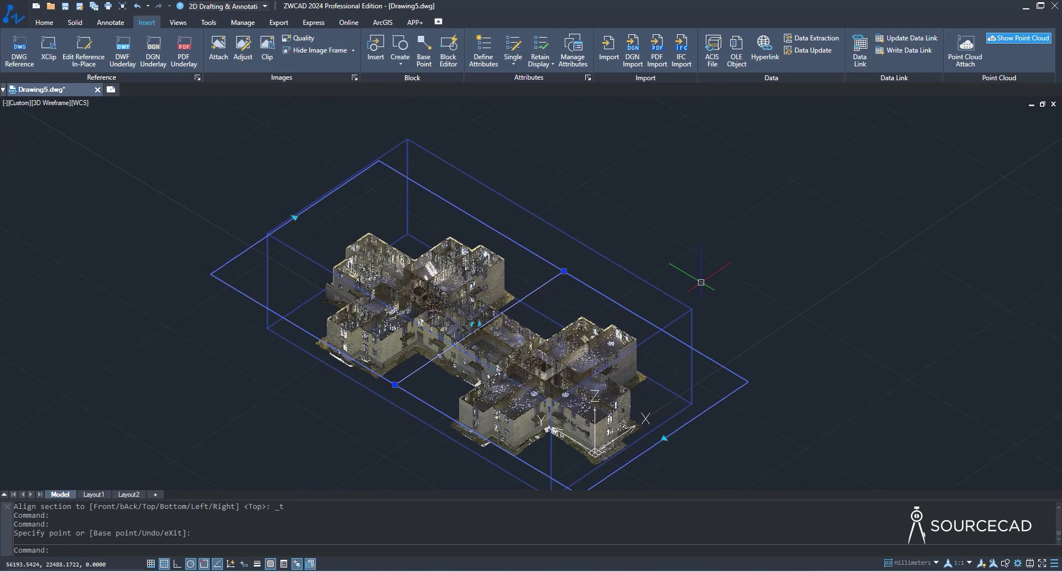
{"action": "key", "text": "Escape"}
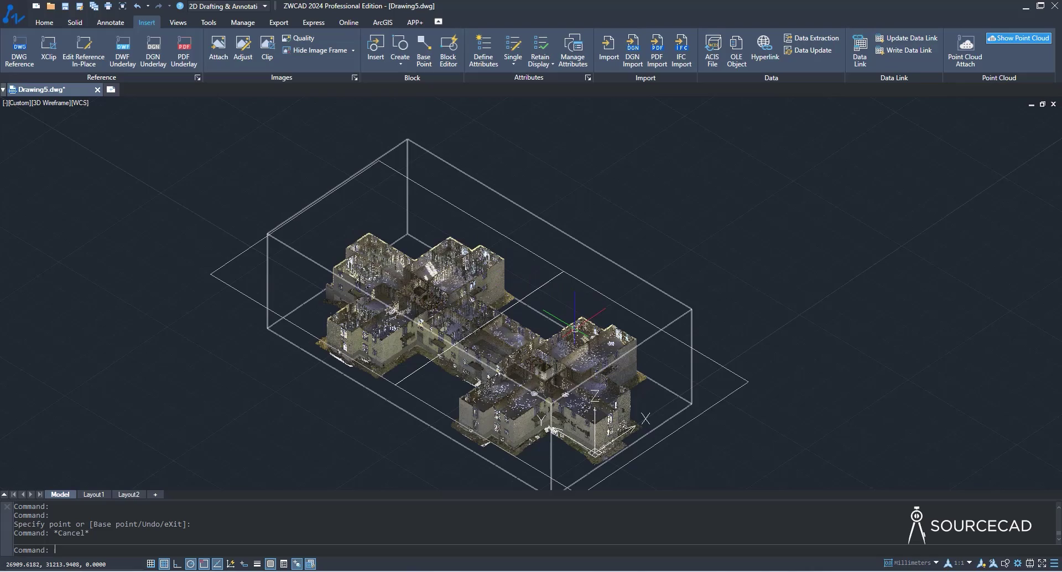
- Start extracting section lines from the sectioned point cloud, limiting the extraction to Perimeter only
{"action": "scroll", "coordinate": [569, 358], "scroll_direction": "up", "scroll_amount": 10}
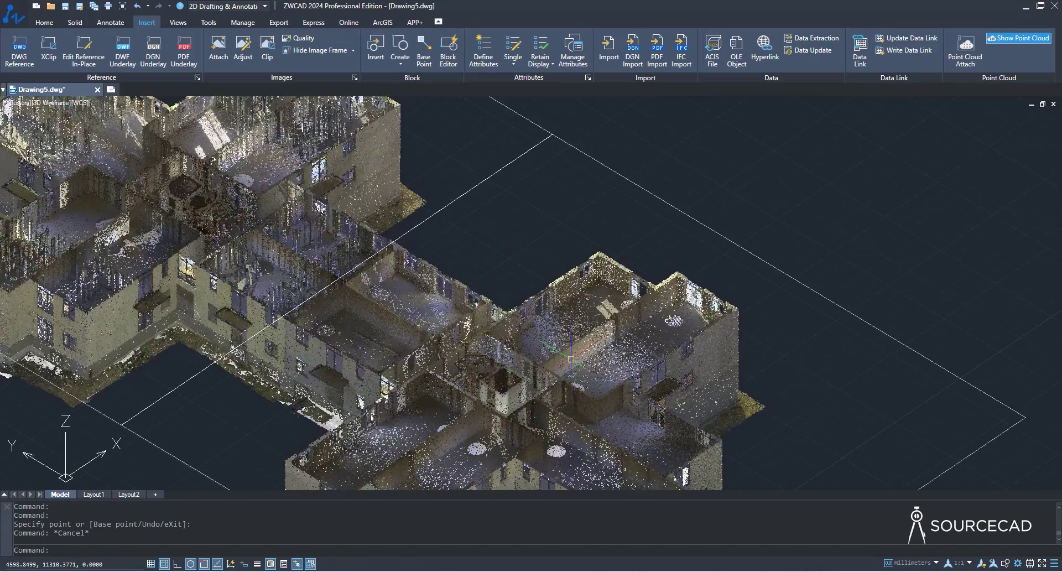
{"action": "scroll", "coordinate": [569, 359], "scroll_direction": "down", "scroll_amount": 10}
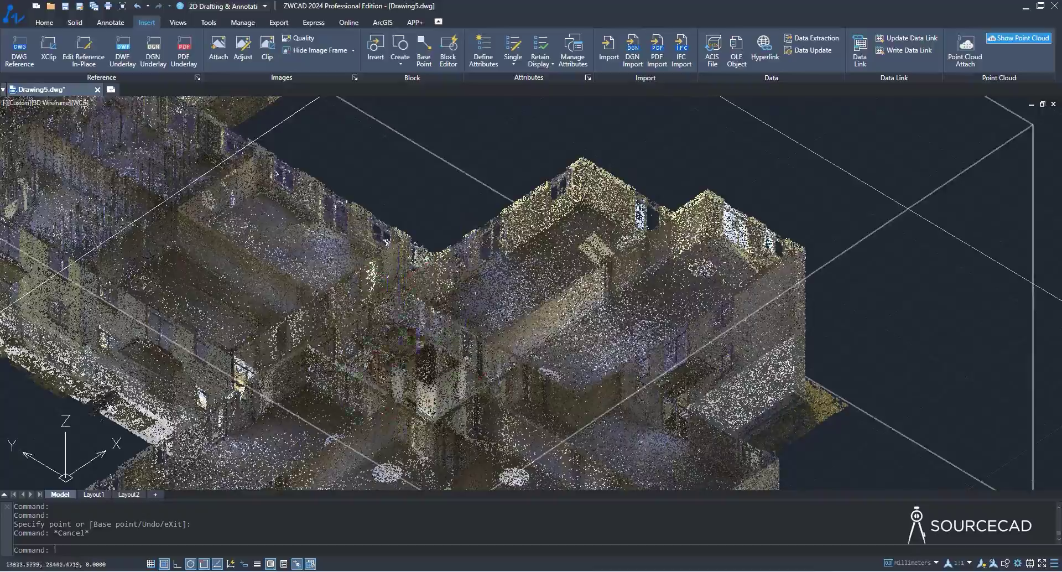
{"action": "middle_click_drag", "start_coordinate": [420, 344], "coordinate": [512, 354], "text": "shift"}
{"action": "scroll", "coordinate": [512, 343], "scroll_direction": "up", "scroll_amount": 3}
{"action": "scroll", "coordinate": [510, 331], "scroll_direction": "down", "scroll_amount": 10}
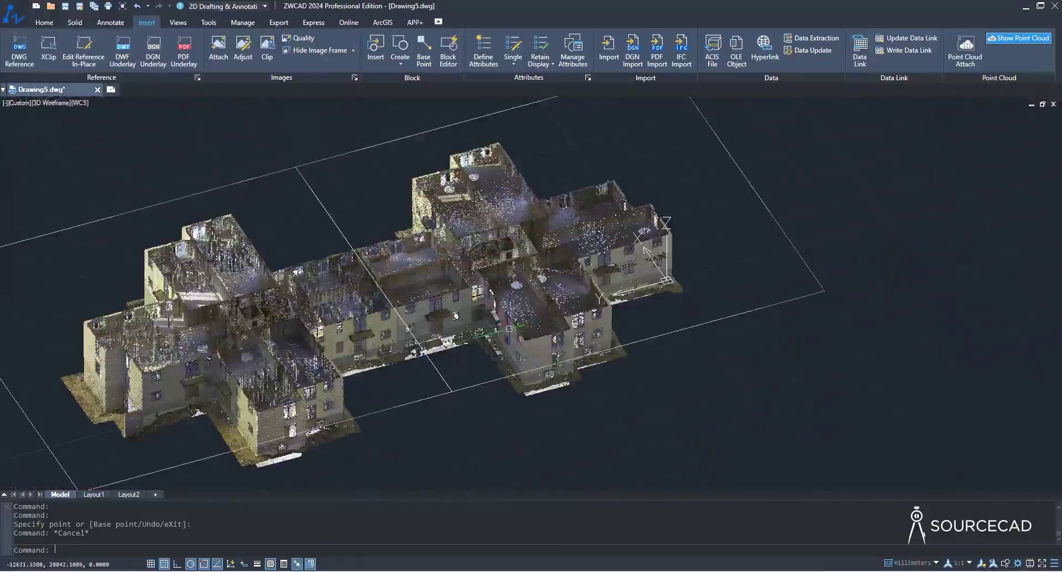
{"action": "left_click", "coordinate": [499, 279]}
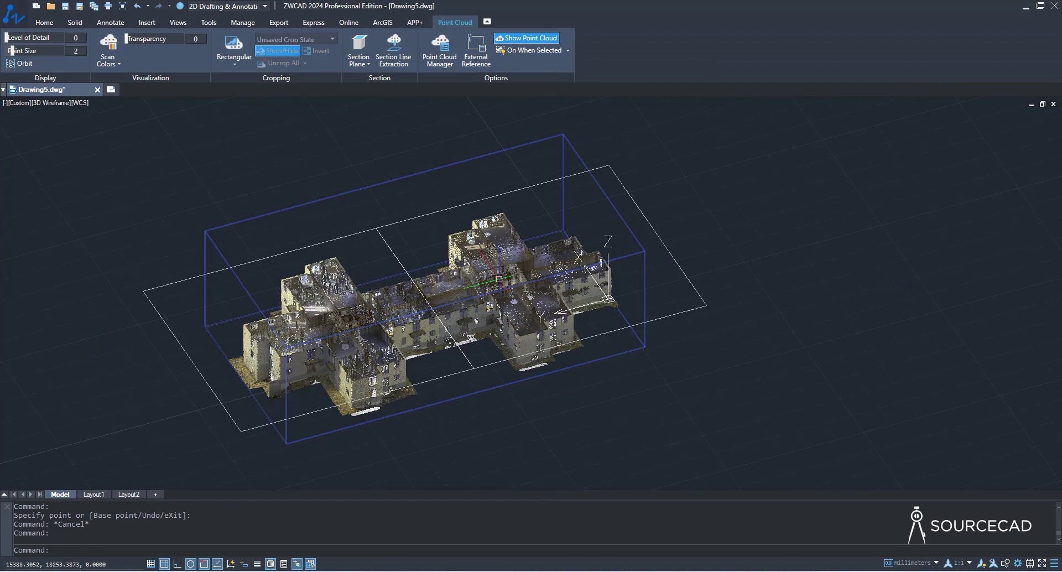
{"action": "left_click", "coordinate": [397, 52]}
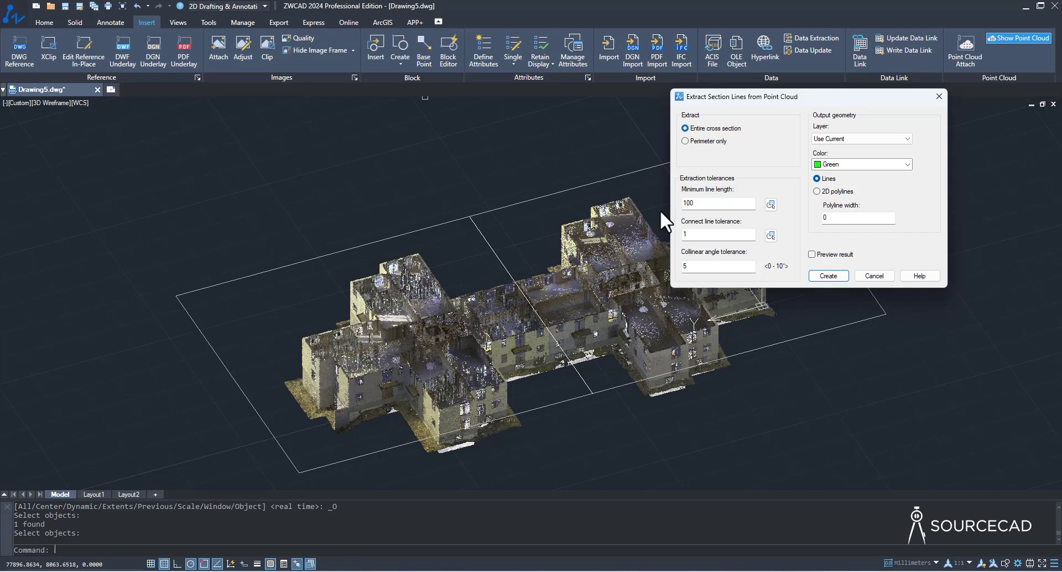
{"action": "left_click", "coordinate": [686, 141]}
{"action": "left_click_drag", "start_coordinate": [707, 204], "coordinate": [680, 205]}
{"action": "left_click", "coordinate": [709, 235]}
{"action": "left_click", "coordinate": [699, 268]}
- Set the output color to Red, keep Lines on the current layer, and create the section lines
{"action": "left_click", "coordinate": [857, 166]}
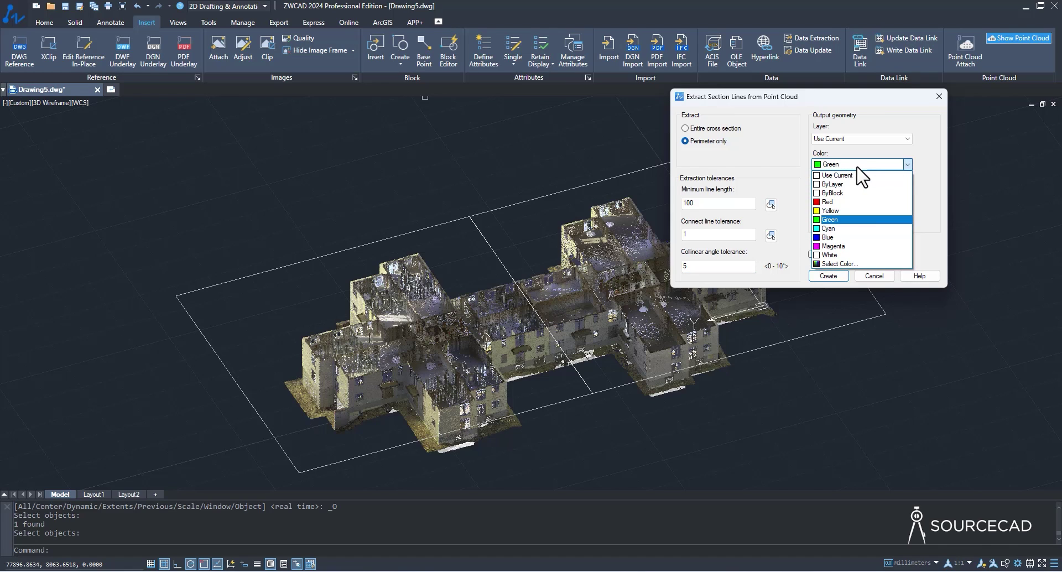
{"action": "left_click", "coordinate": [871, 214]}
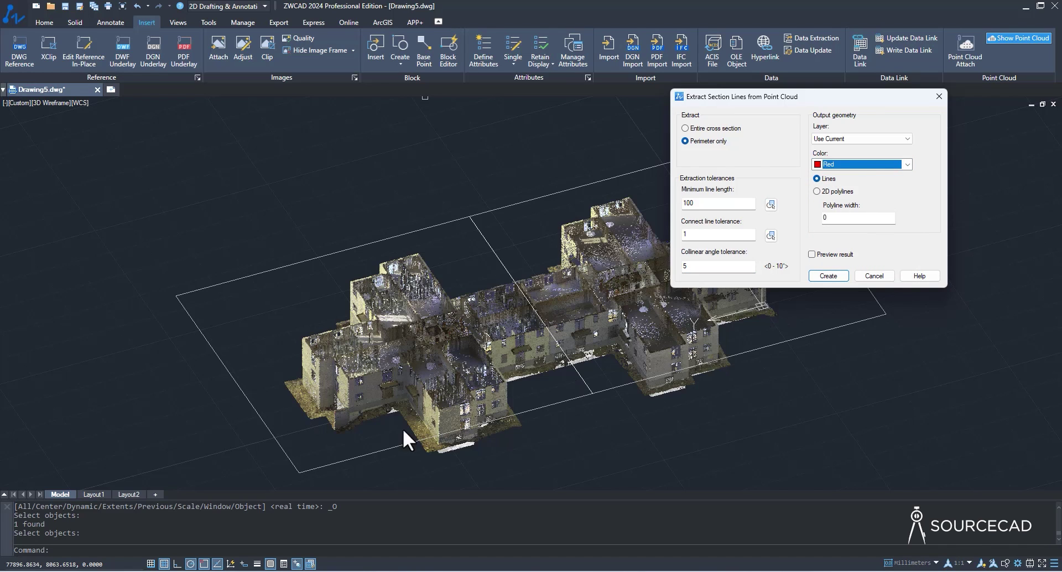
{"action": "left_click", "coordinate": [841, 193]}
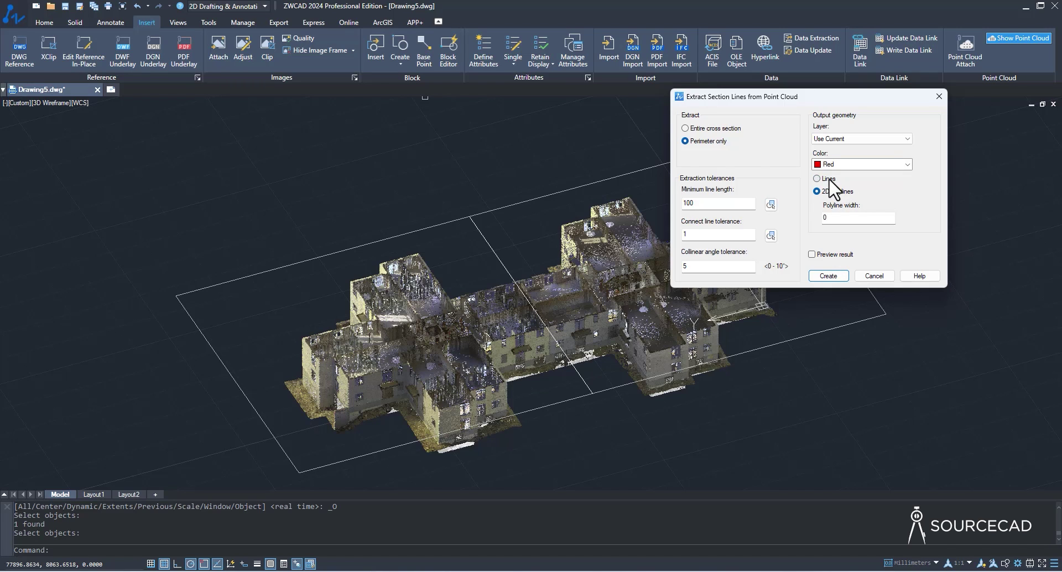
{"action": "left_click", "coordinate": [829, 179]}
{"action": "left_click", "coordinate": [828, 218]}
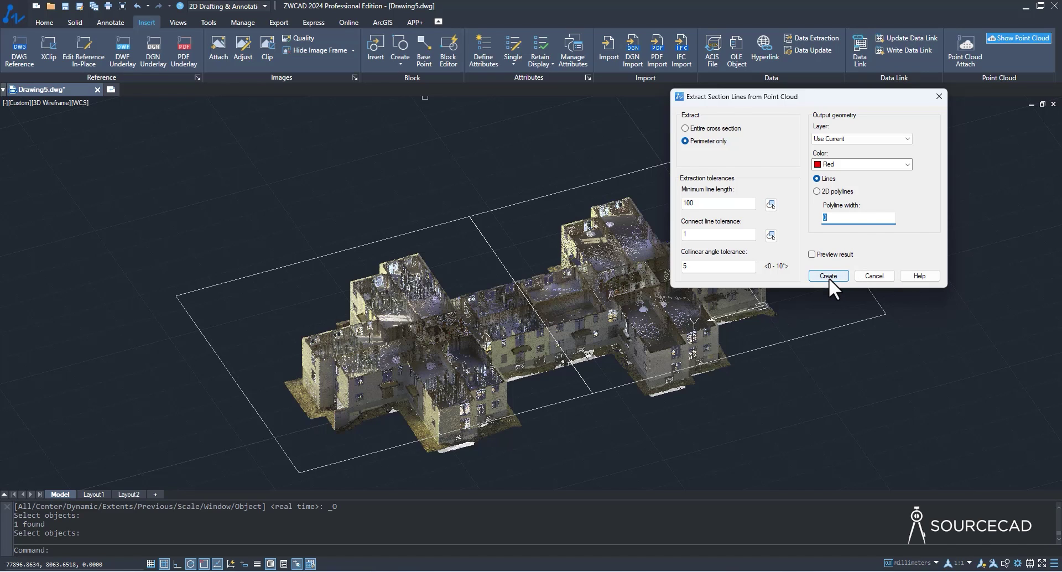
{"action": "left_click", "coordinate": [888, 139]}
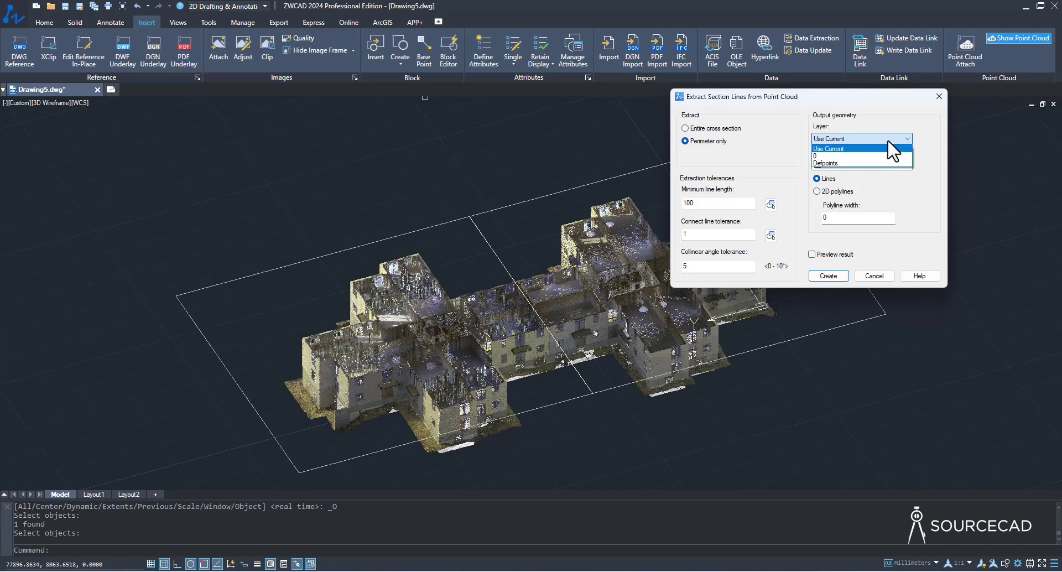
{"action": "left_click", "coordinate": [893, 148]}
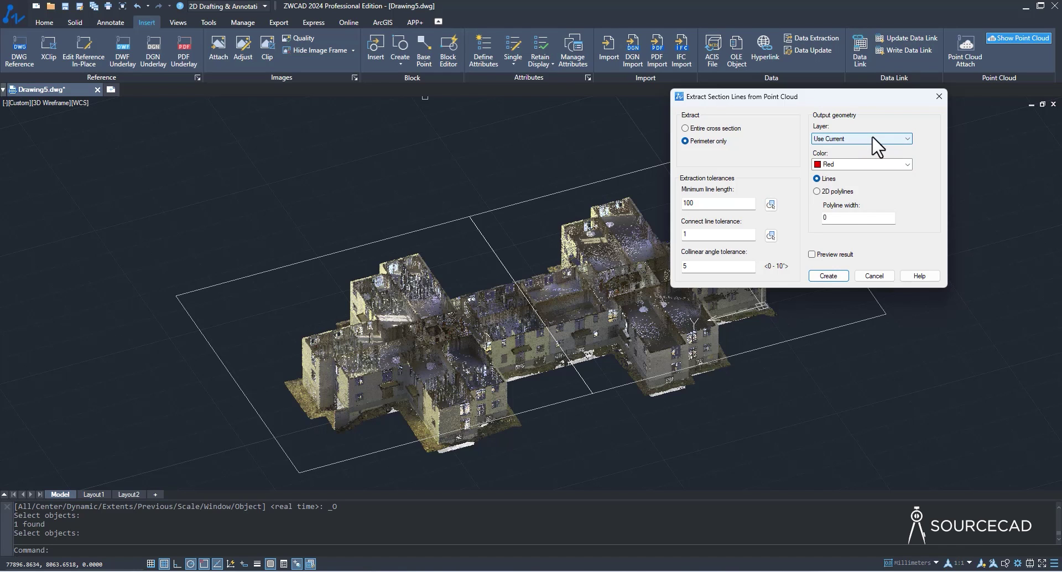
{"action": "left_click", "coordinate": [831, 275]}
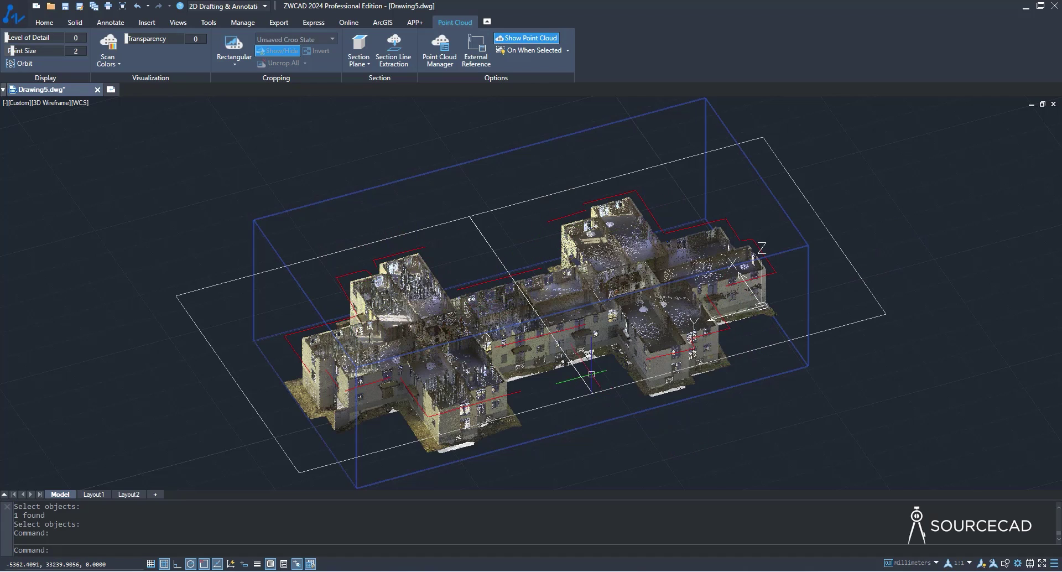
- Examine the extracted red section lines with the point cloud hidden, and show the point cloud again
{"action": "middle_click_drag", "start_coordinate": [586, 387], "coordinate": [517, 415], "text": "shift"}
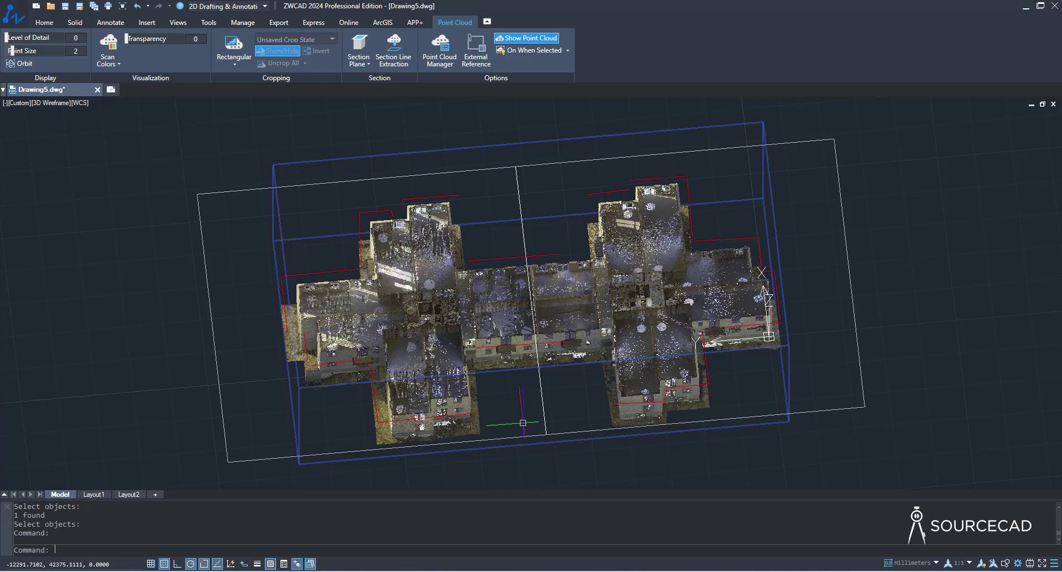
{"action": "middle_click_drag", "start_coordinate": [523, 423], "coordinate": [600, 290], "text": "shift"}
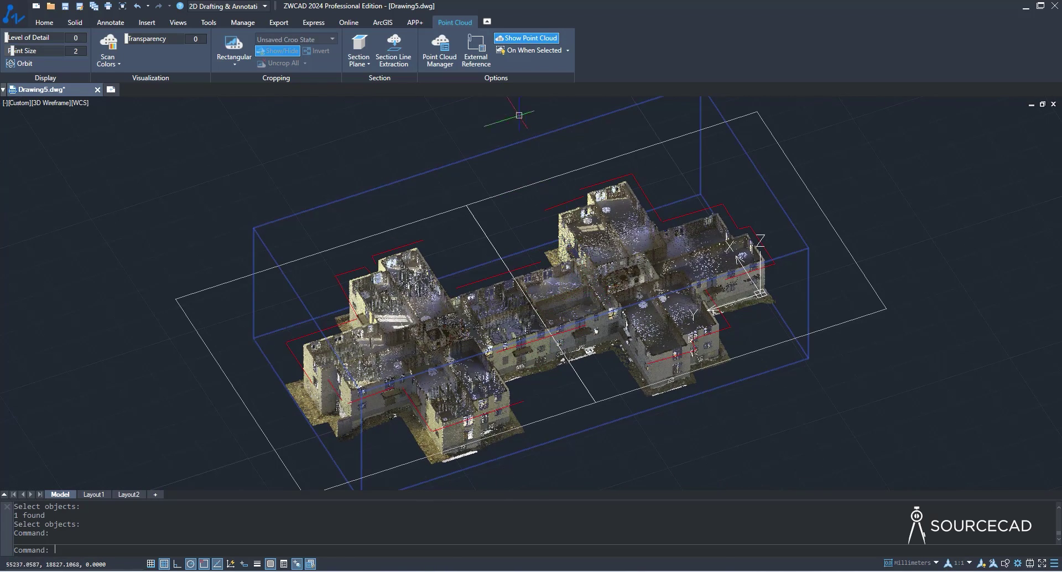
{"action": "left_click", "coordinate": [517, 38]}
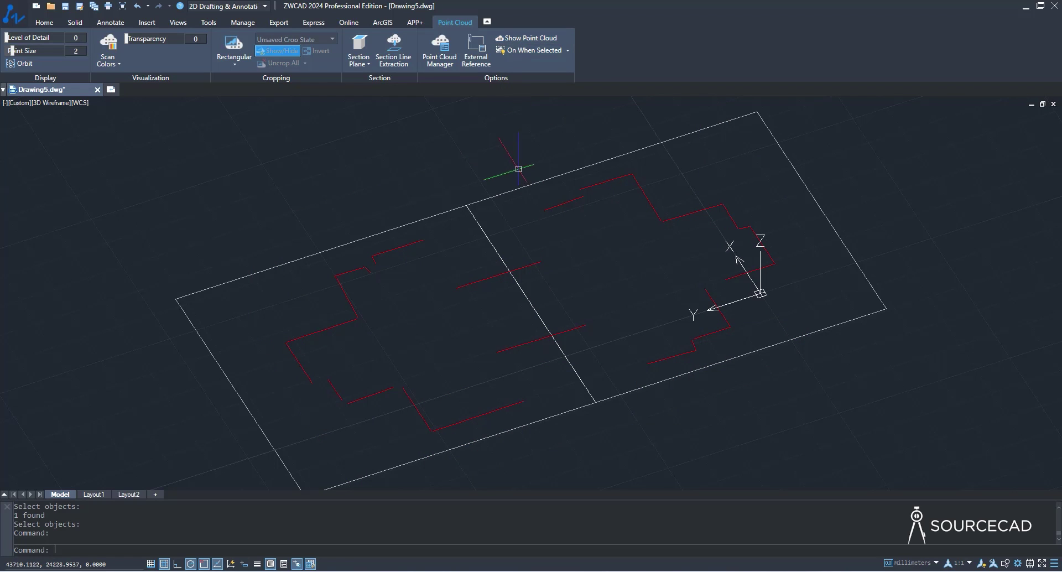
{"action": "left_click", "coordinate": [529, 39]}
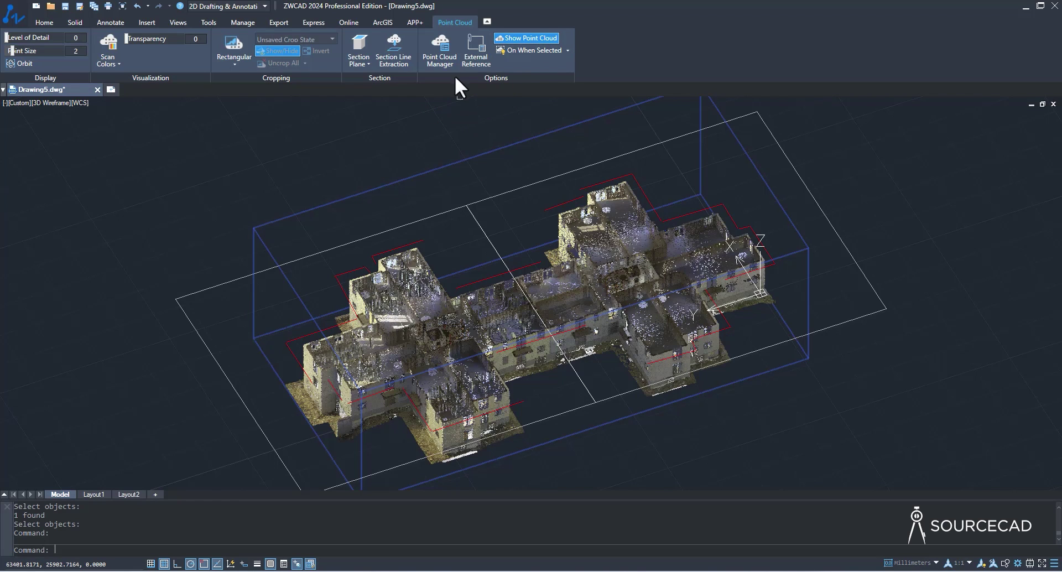
- Open the Point Cloud Manager, hide the Eka_15mm_res_E57 scan and show it again
{"action": "left_click", "coordinate": [438, 47]}
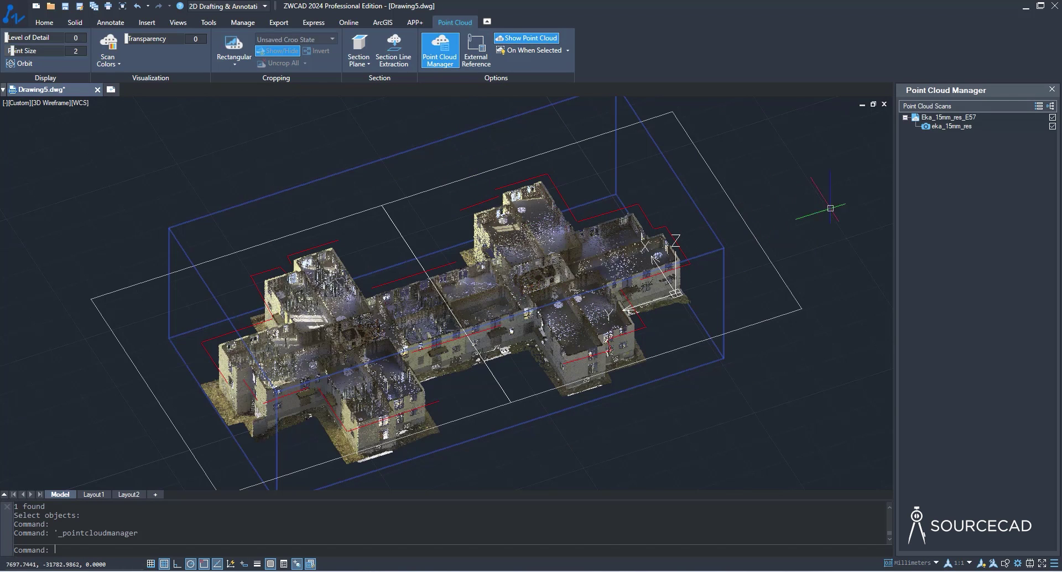
{"action": "left_click", "coordinate": [1053, 117]}
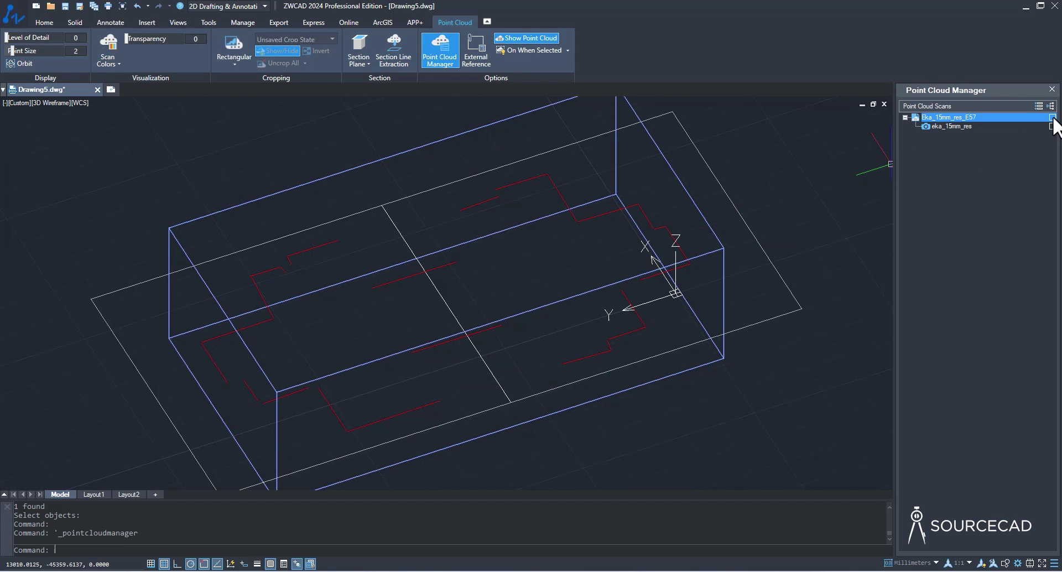
{"action": "left_click", "coordinate": [1053, 118]}
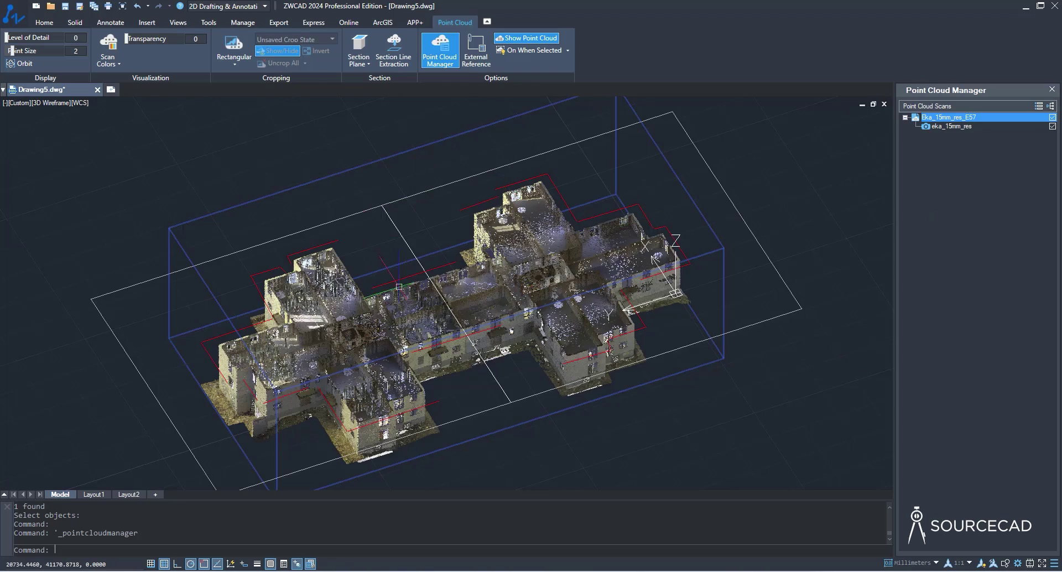
{"action": "middle_click_drag", "start_coordinate": [420, 288], "coordinate": [454, 295], "text": "shift"}
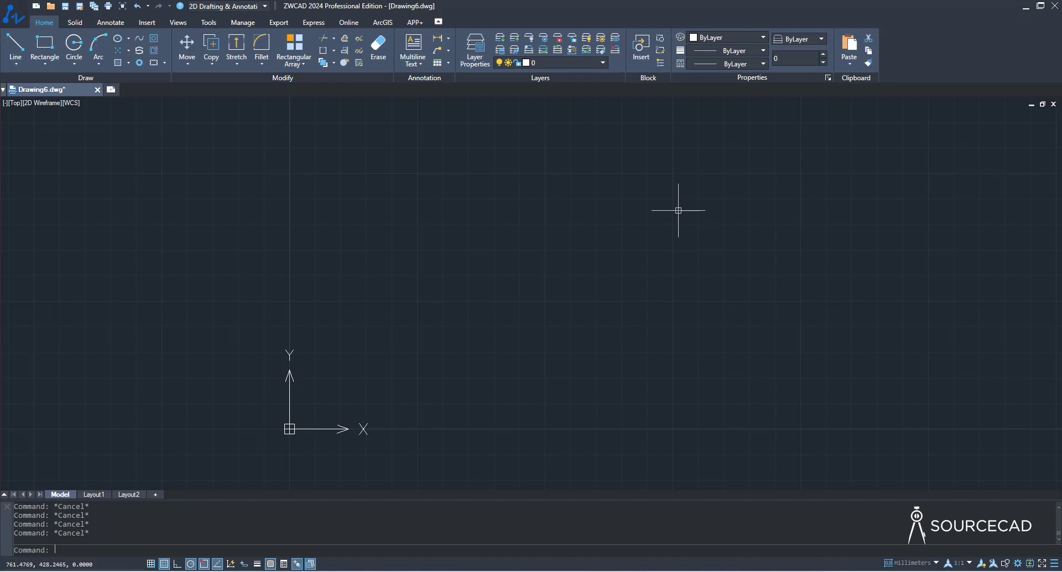
- Review the Graphics Hardware Settings for 2D and 3D display and close them without changes
{"action": "left_click", "coordinate": [1030, 565]}
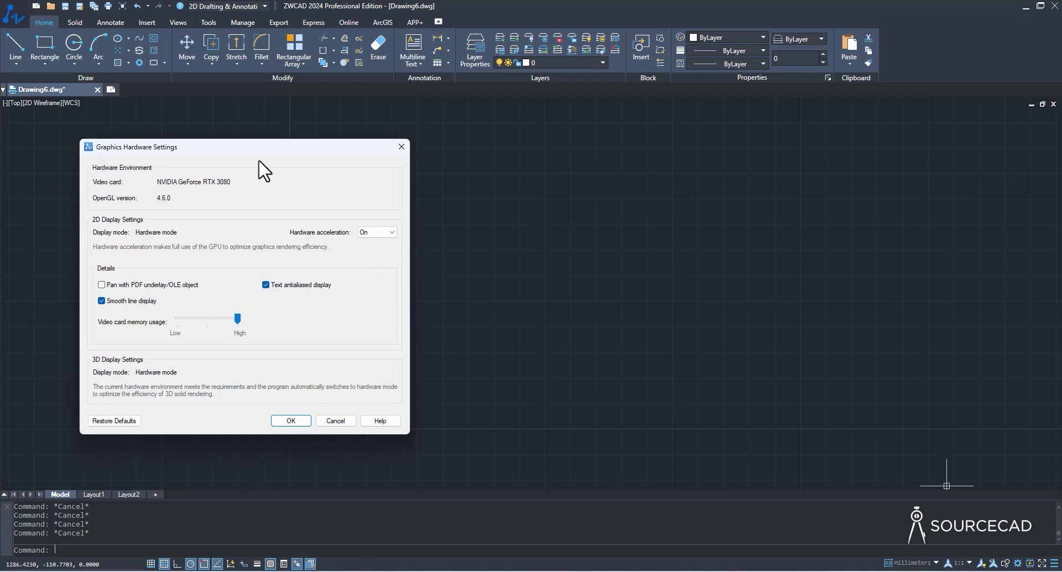
{"action": "left_click_drag", "start_coordinate": [250, 145], "coordinate": [511, 153]}
{"action": "left_click", "coordinate": [661, 152]}
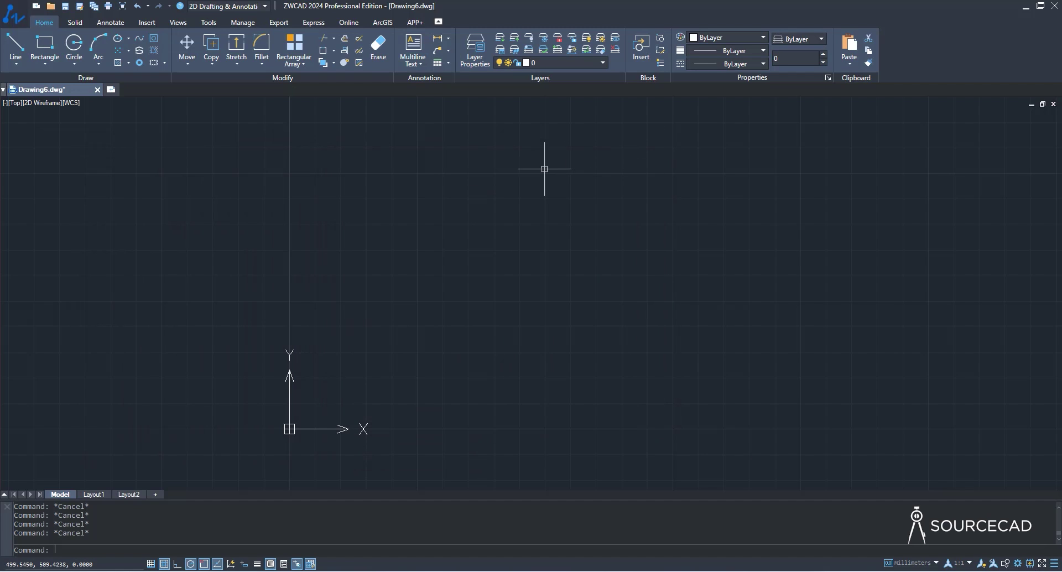
- Open the Graphics Hardware Settings from the Display options, review them, and close both dialogs without changes
{"action": "right_click", "coordinate": [542, 169]}
{"action": "left_click", "coordinate": [486, 405]}
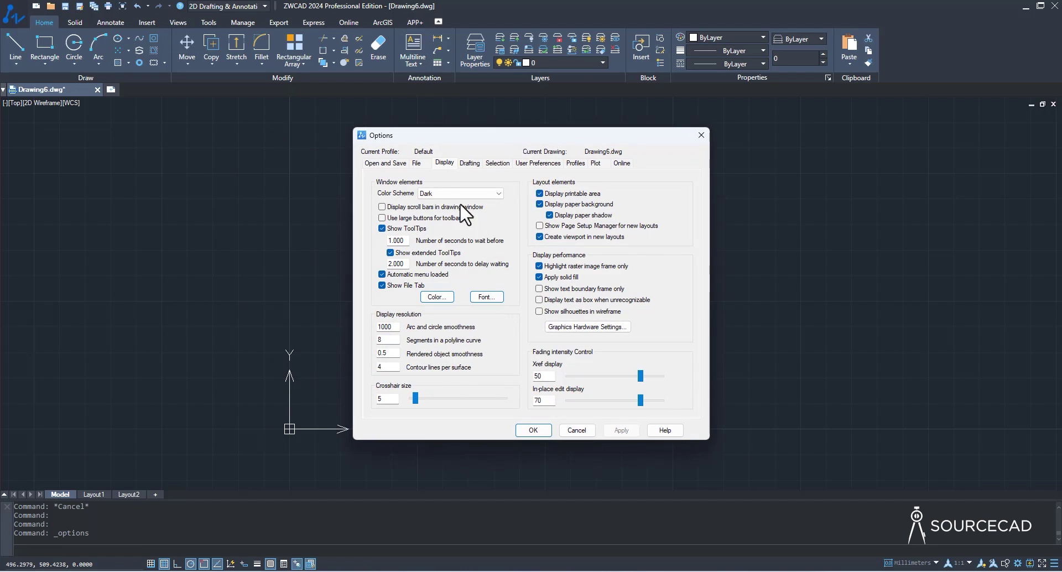
{"action": "left_click", "coordinate": [576, 329]}
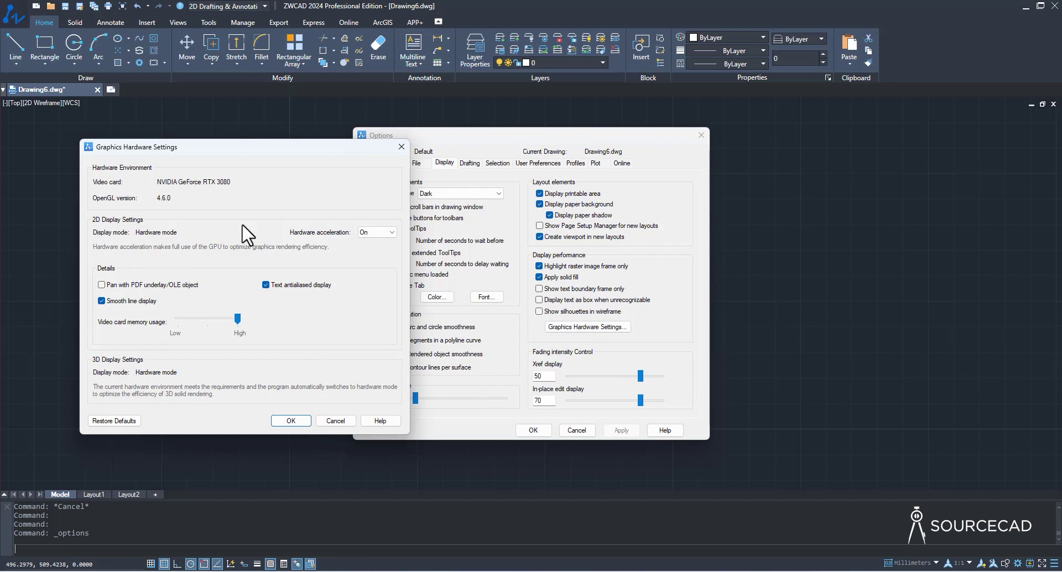
{"action": "left_click", "coordinate": [400, 147]}
{"action": "left_click", "coordinate": [701, 135]}
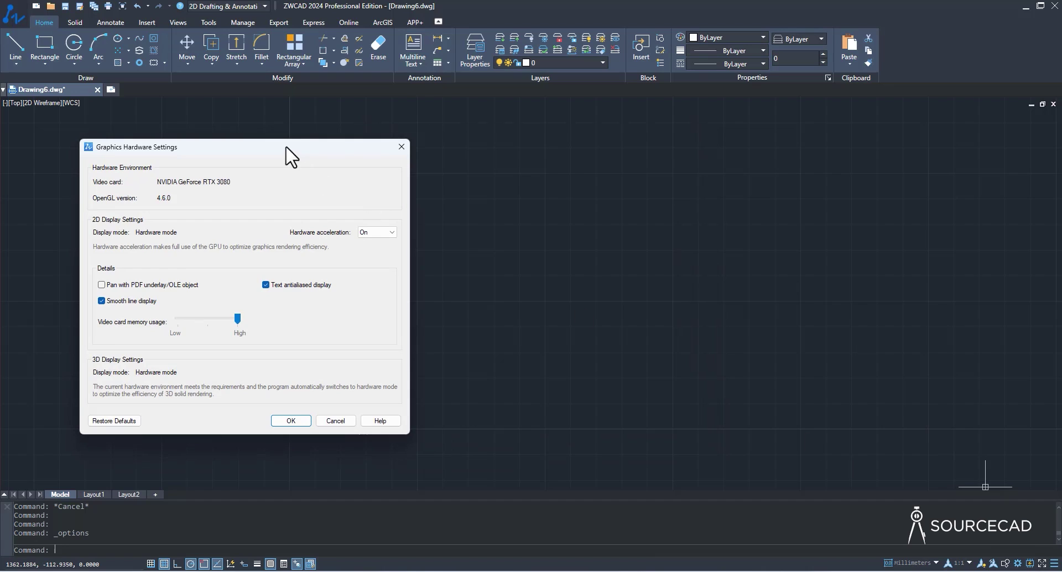
- Try switching off smooth line and text antialiased display and lowering video card memory usage to Low, restore all three, and accept the settings
{"action": "left_click_drag", "start_coordinate": [285, 147], "coordinate": [576, 134]}
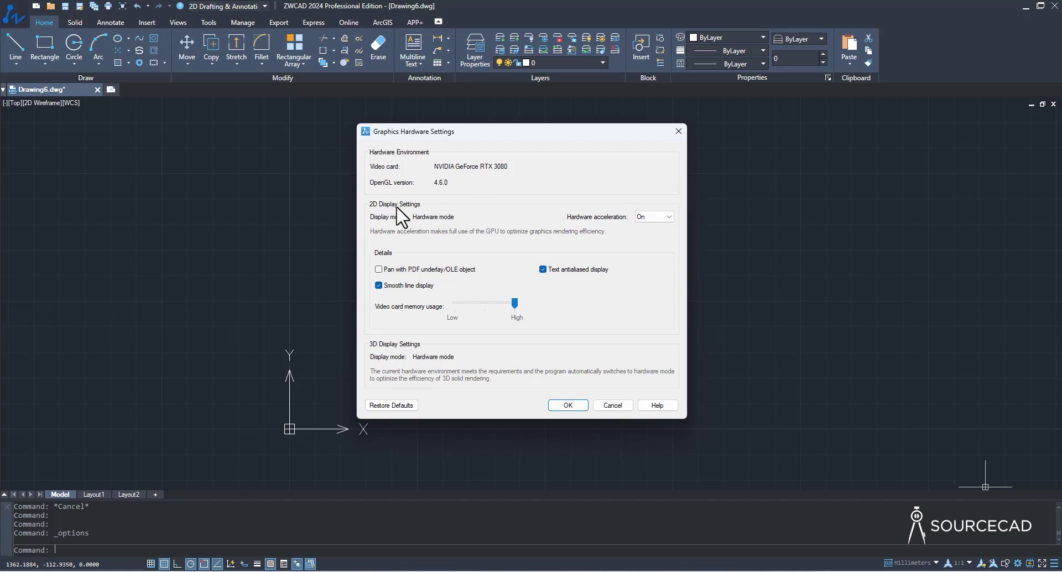
{"action": "left_click", "coordinate": [408, 286]}
{"action": "left_click", "coordinate": [567, 272]}
{"action": "left_click_drag", "start_coordinate": [512, 305], "coordinate": [455, 314]}
{"action": "left_click_drag", "start_coordinate": [454, 304], "coordinate": [531, 315]}
{"action": "left_click", "coordinate": [543, 270]}
{"action": "left_click", "coordinate": [379, 286]}
{"action": "left_click", "coordinate": [567, 404]}
- Draw a zigzag of four connected line segments above and to the right of the origin
{"action": "left_click", "coordinate": [15, 45]}
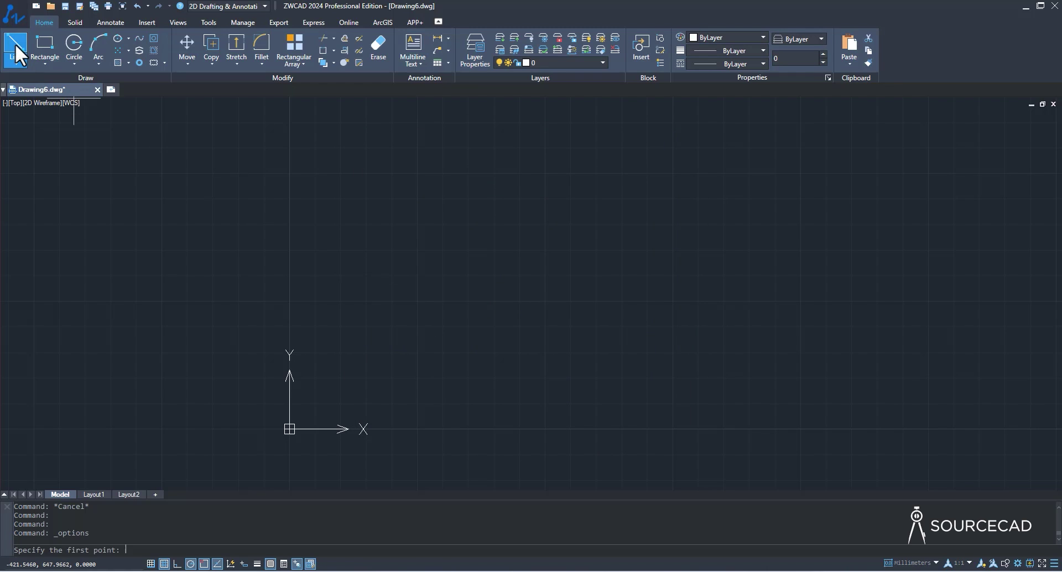
{"action": "left_click", "coordinate": [355, 348]}
{"action": "left_click", "coordinate": [472, 241]}
{"action": "left_click", "coordinate": [577, 382]}
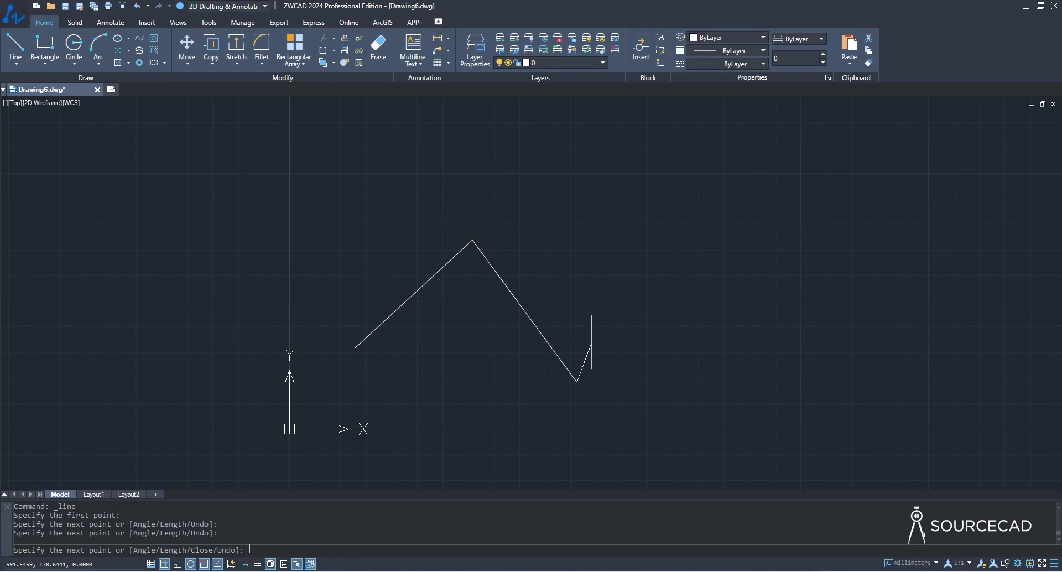
{"action": "left_click", "coordinate": [655, 233]}
{"action": "left_click", "coordinate": [766, 318]}
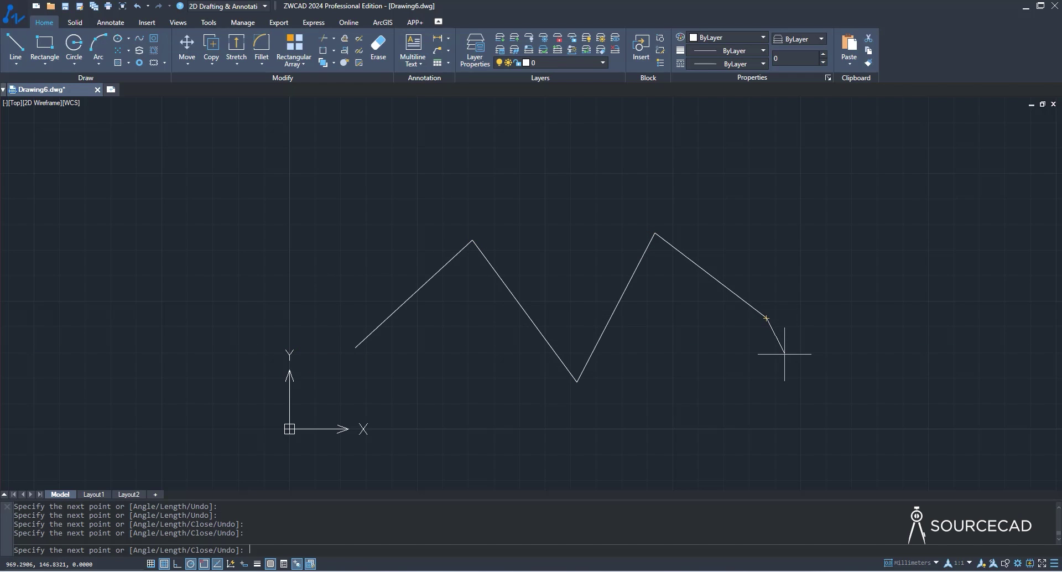
{"action": "key", "text": "Escape"}
- Turn off hardware acceleration, text antialiased display and smooth line display, and set block reference degradation to 3
{"action": "scroll", "coordinate": [636, 258], "scroll_direction": "up", "scroll_amount": 4}
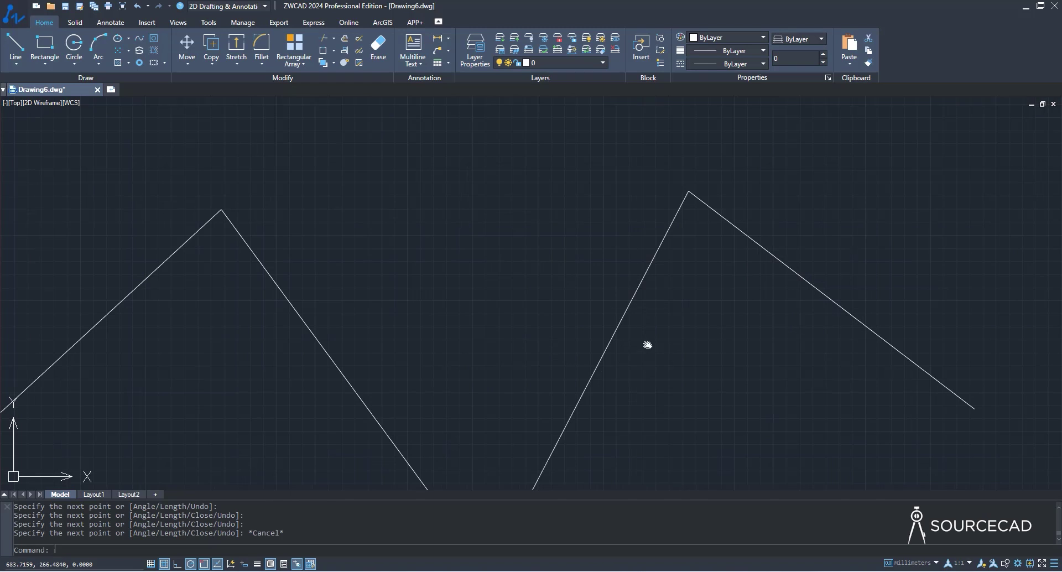
{"action": "middle_click_drag", "start_coordinate": [647, 345], "coordinate": [635, 307]}
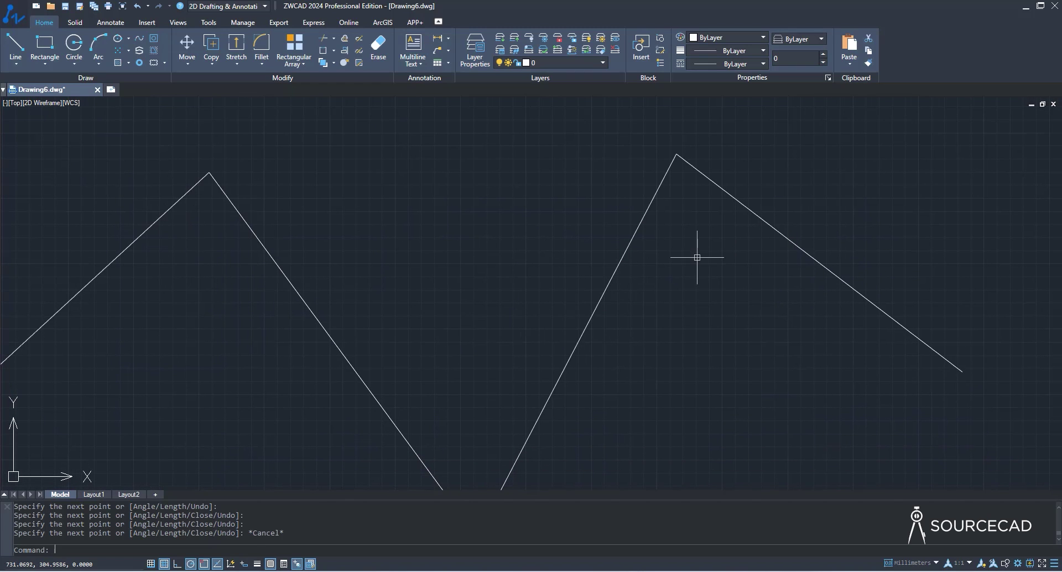
{"action": "left_click", "coordinate": [1031, 564]}
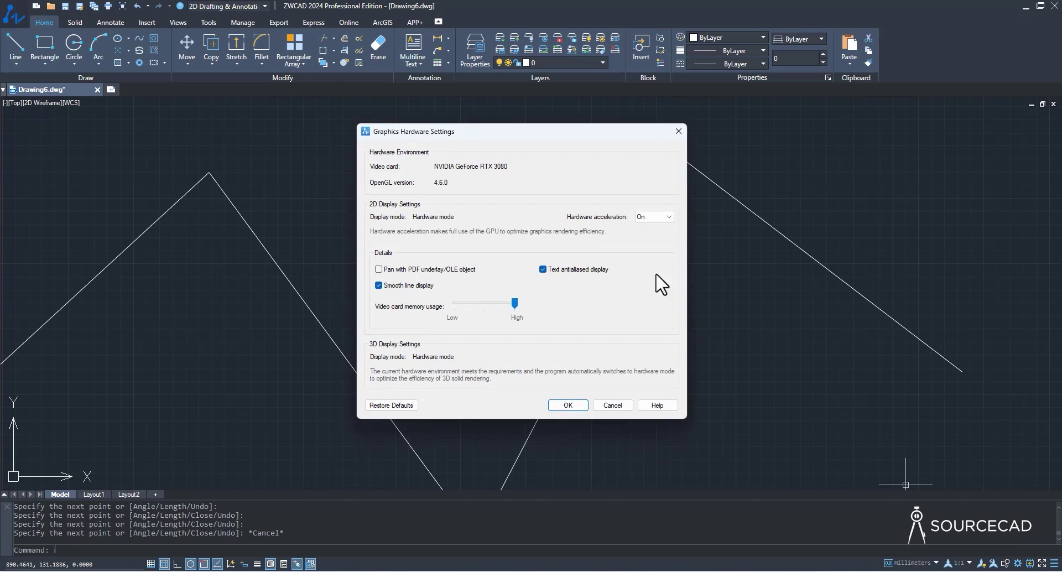
{"action": "left_click", "coordinate": [656, 217]}
{"action": "left_click", "coordinate": [652, 241]}
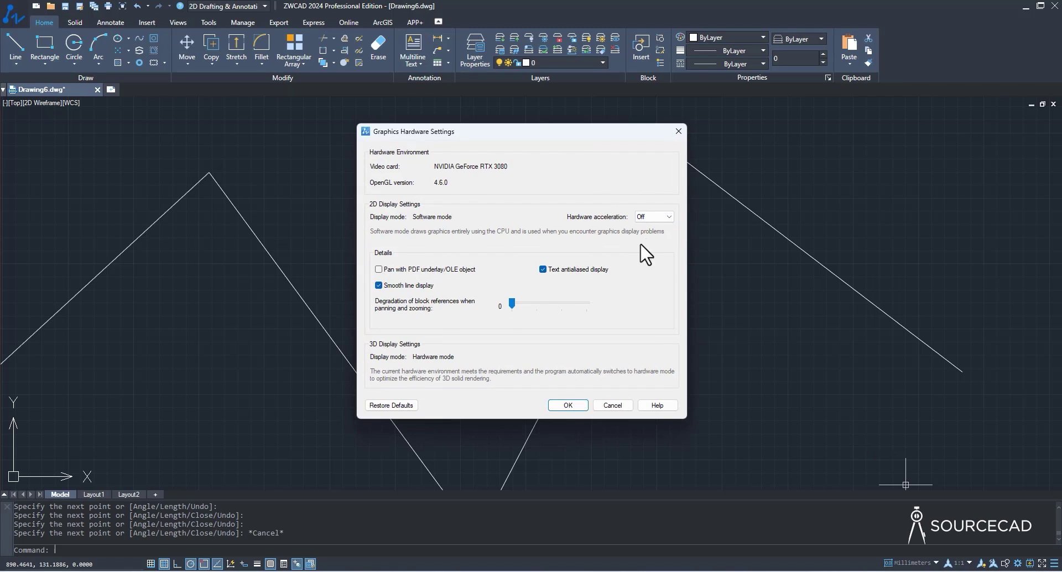
{"action": "left_click", "coordinate": [570, 271]}
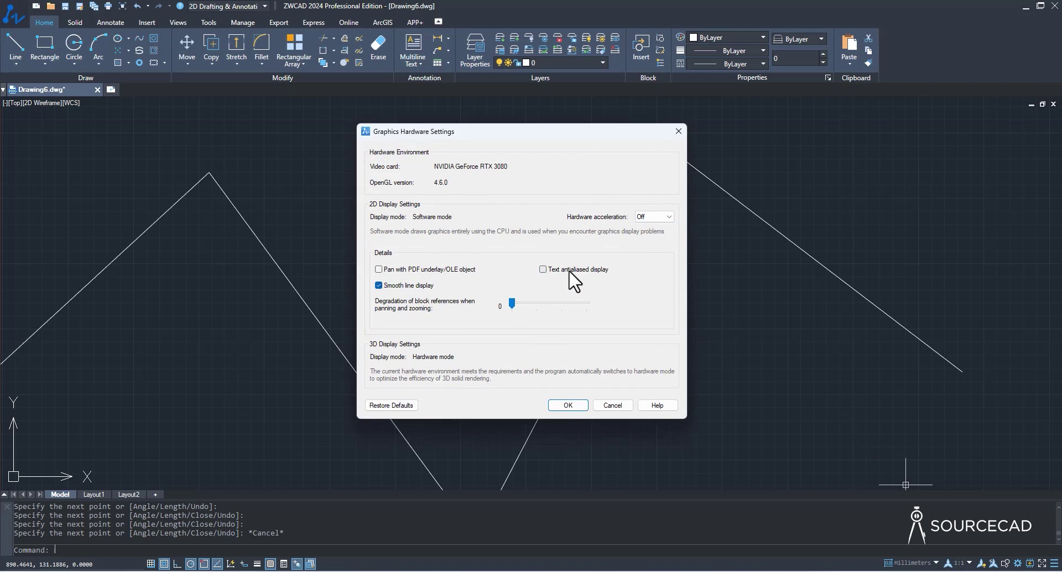
{"action": "left_click", "coordinate": [419, 286]}
{"action": "left_click", "coordinate": [511, 303]}
{"action": "left_click_drag", "start_coordinate": [513, 304], "coordinate": [598, 310]}
{"action": "left_click", "coordinate": [568, 405]}
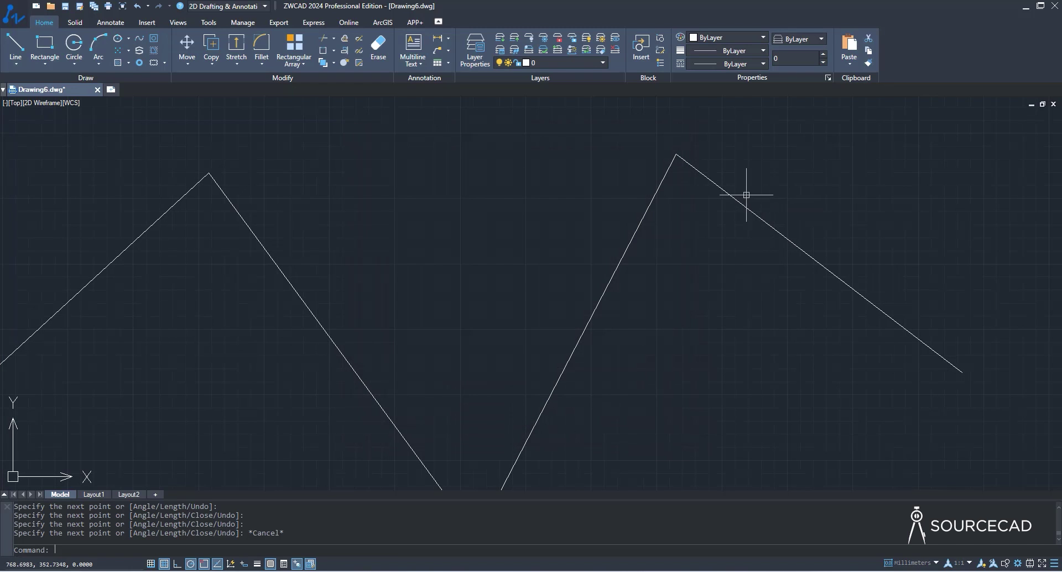
- Examine the edges of the zigzag lines up close with smooth line display off
{"action": "scroll", "coordinate": [737, 207], "scroll_direction": "up", "scroll_amount": 4}
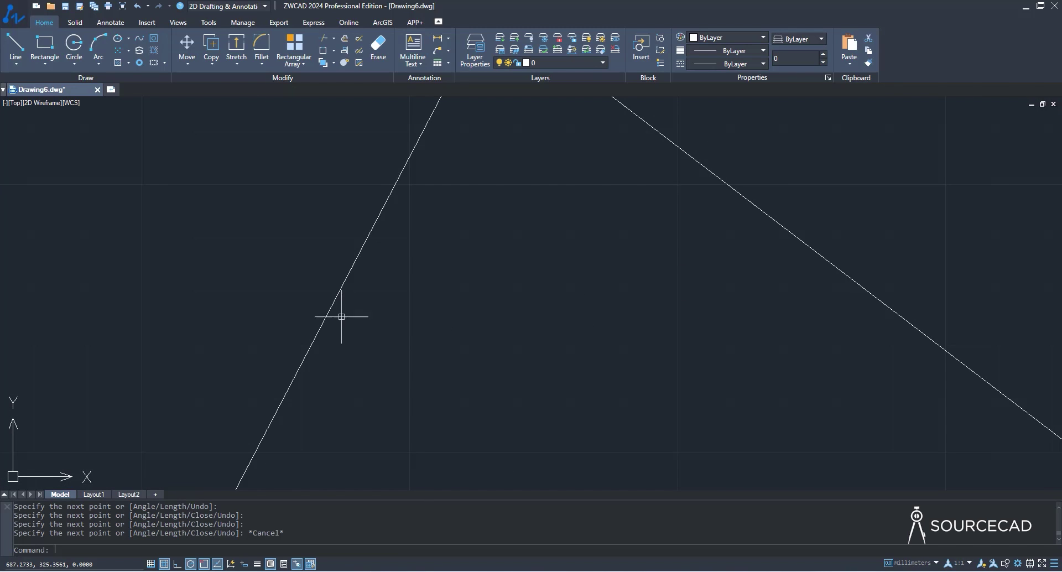
{"action": "scroll", "coordinate": [354, 332], "scroll_direction": "down", "scroll_amount": 2}
{"action": "scroll", "coordinate": [363, 316], "scroll_direction": "up", "scroll_amount": 3}
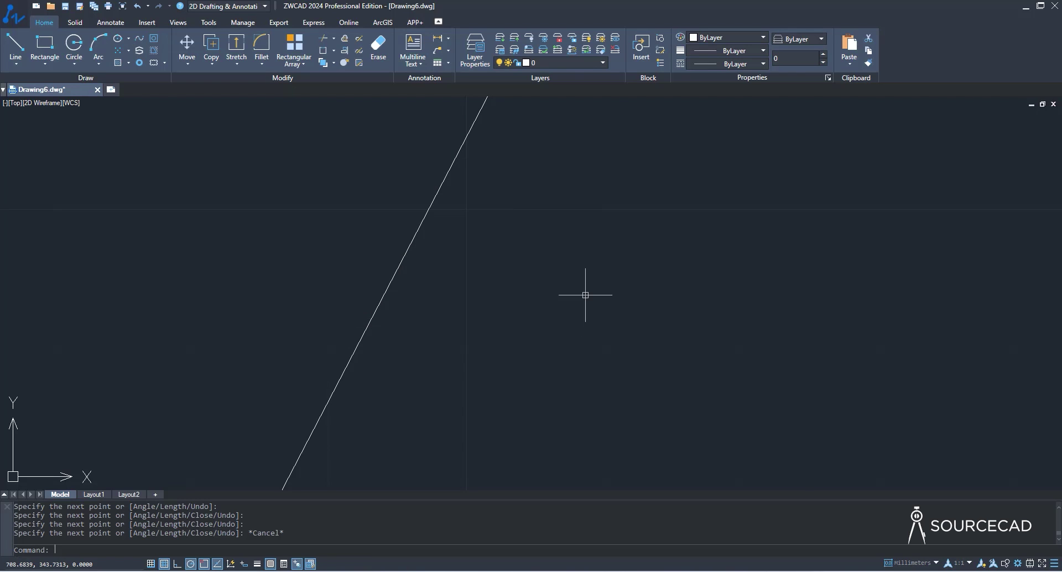
{"action": "scroll", "coordinate": [581, 294], "scroll_direction": "down", "scroll_amount": 4}
{"action": "middle_click_drag", "start_coordinate": [847, 230], "coordinate": [617, 275]}
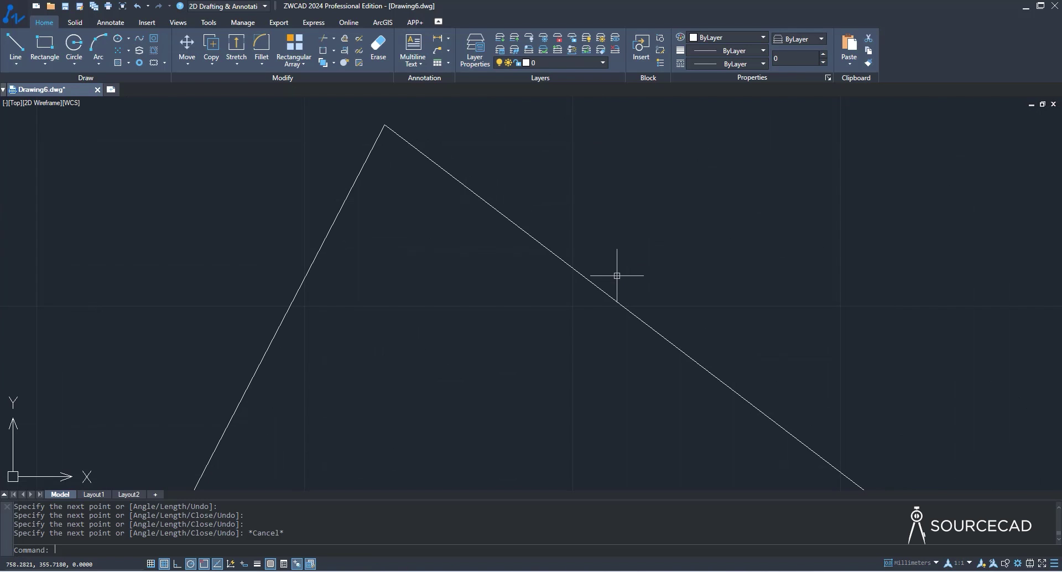
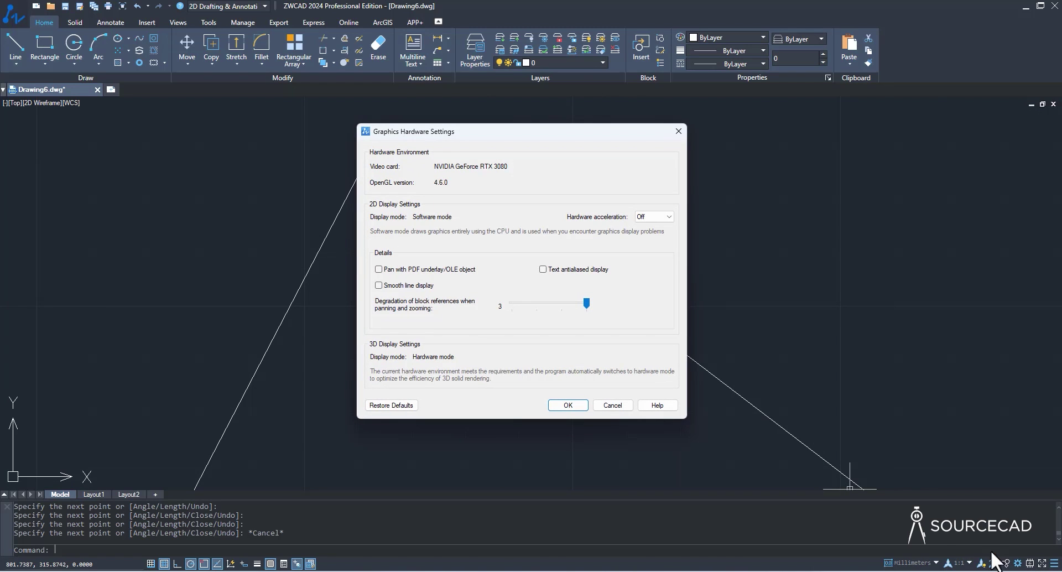
- Re-enable text antialiasing and smooth line display, reset block reference degradation to 0, and turn hardware acceleration back on
{"action": "left_click", "coordinate": [564, 271]}
{"action": "left_click", "coordinate": [419, 287]}
{"action": "left_click_drag", "start_coordinate": [585, 308], "coordinate": [465, 318]}
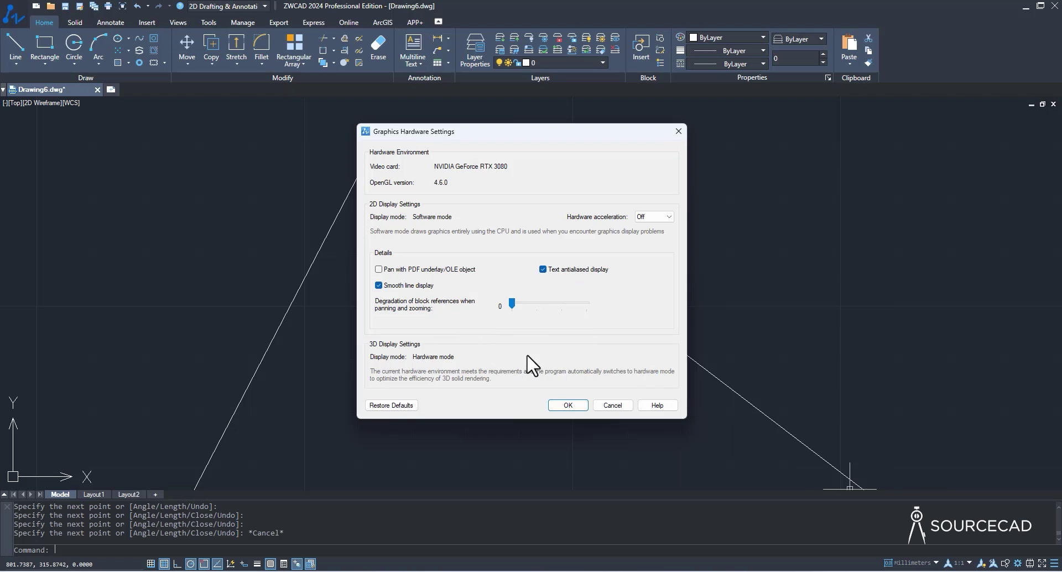
{"action": "left_click", "coordinate": [668, 216]}
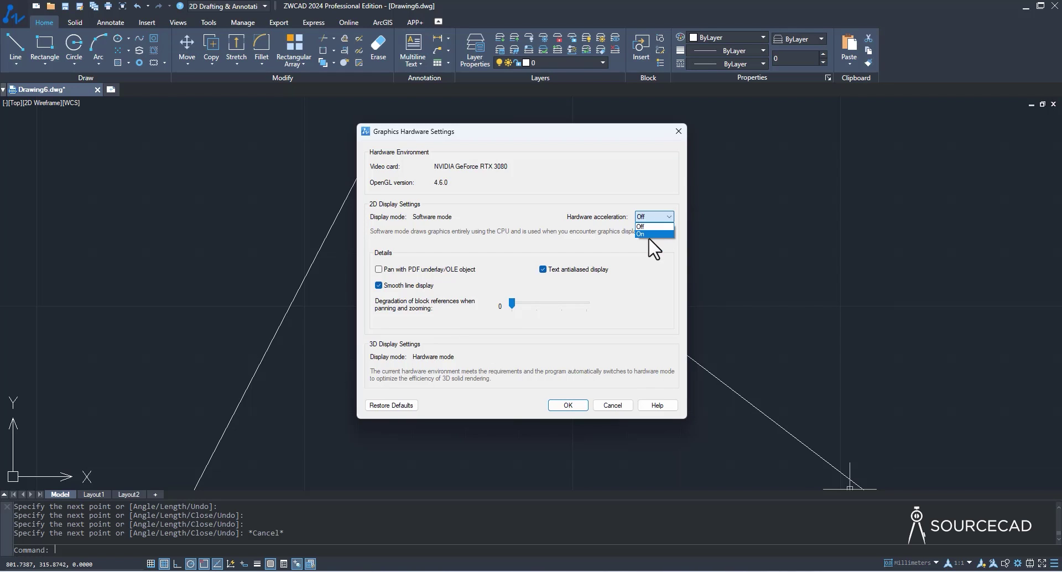
{"action": "left_click", "coordinate": [647, 235]}
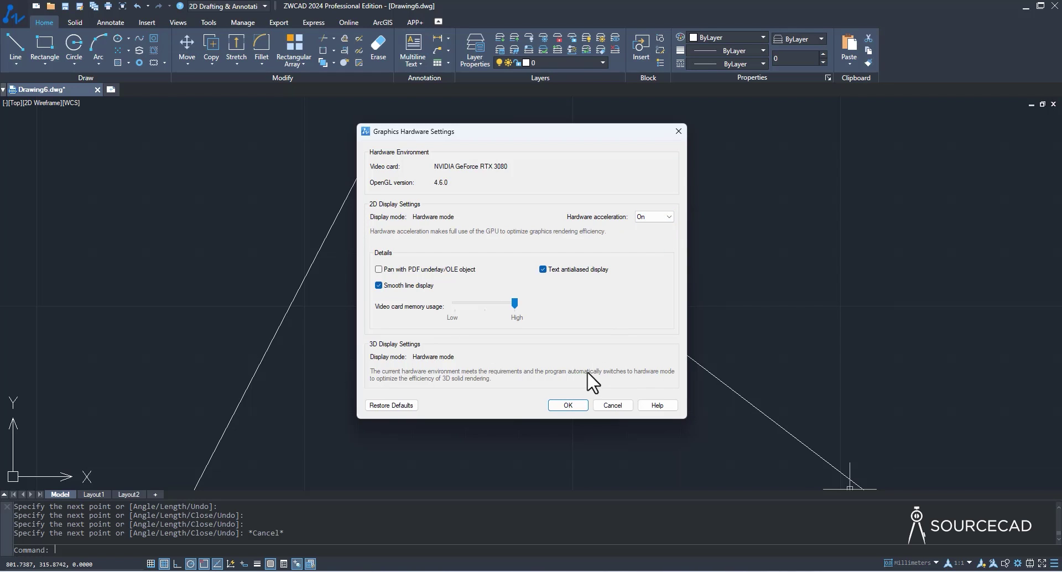
{"action": "left_click", "coordinate": [567, 405]}
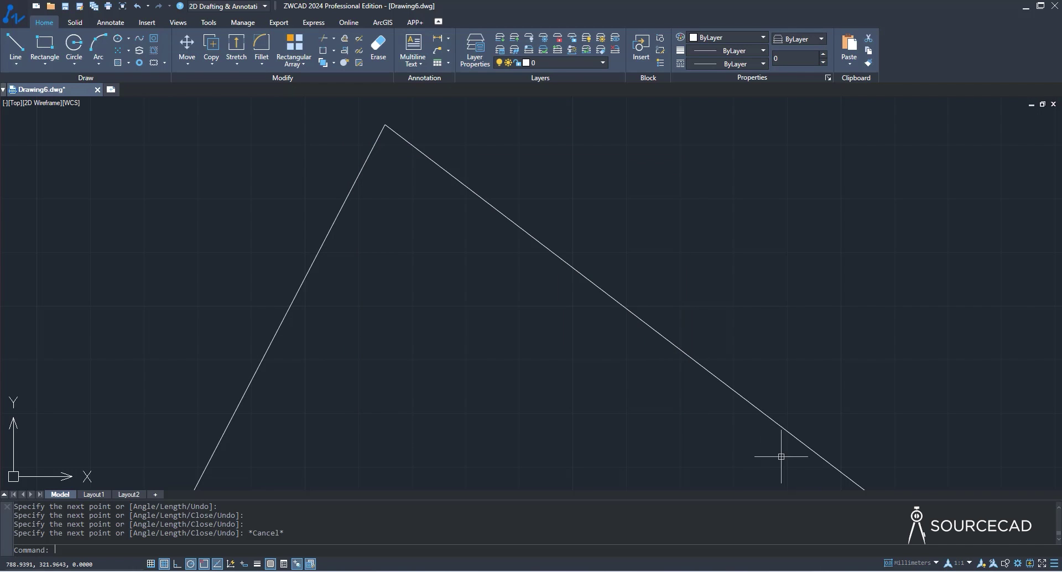
{"action": "scroll", "coordinate": [461, 196], "scroll_direction": "down", "scroll_amount": 5}
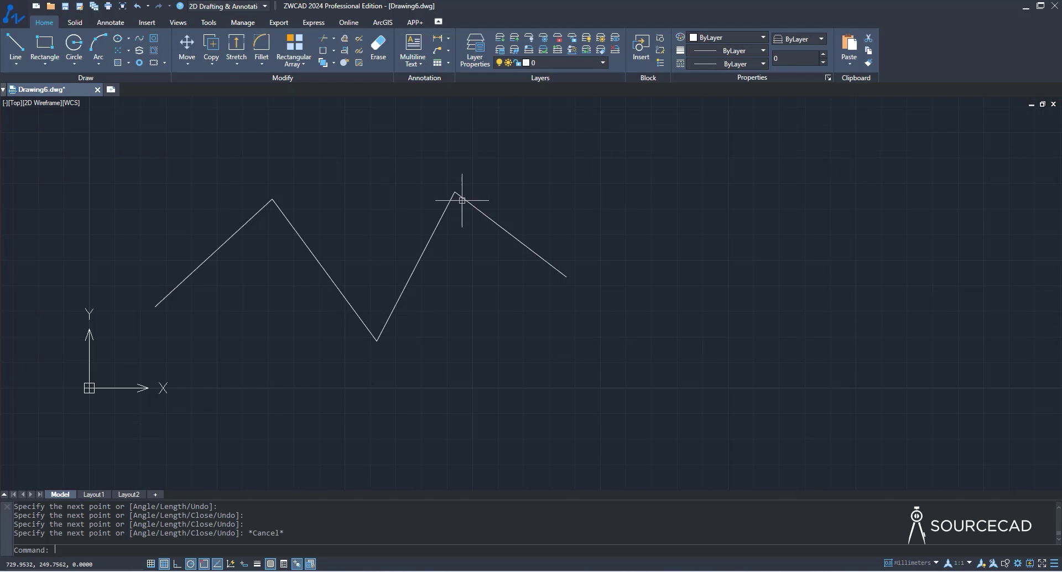
{"action": "middle_click_drag", "start_coordinate": [476, 297], "coordinate": [656, 321]}
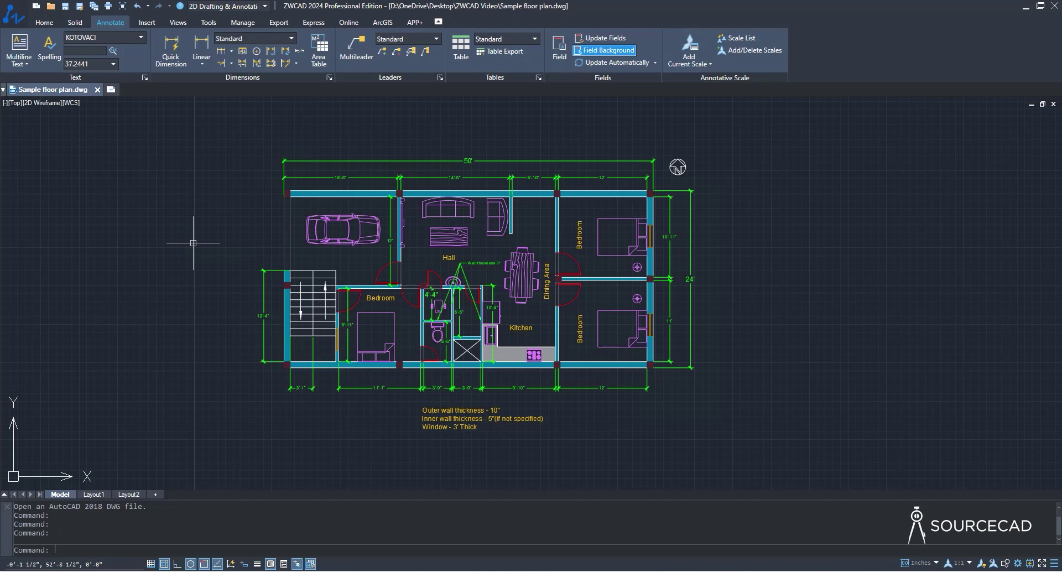
- Turn off the Blocks, Door, Dim and text layers in the sample floor plan
{"action": "left_click", "coordinate": [44, 22]}
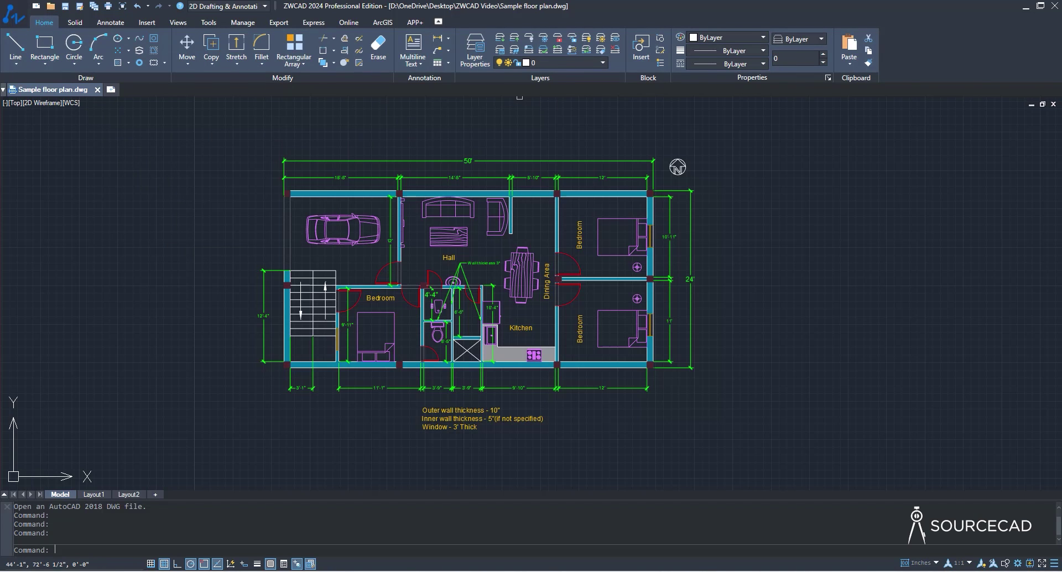
{"action": "left_click", "coordinate": [577, 63]}
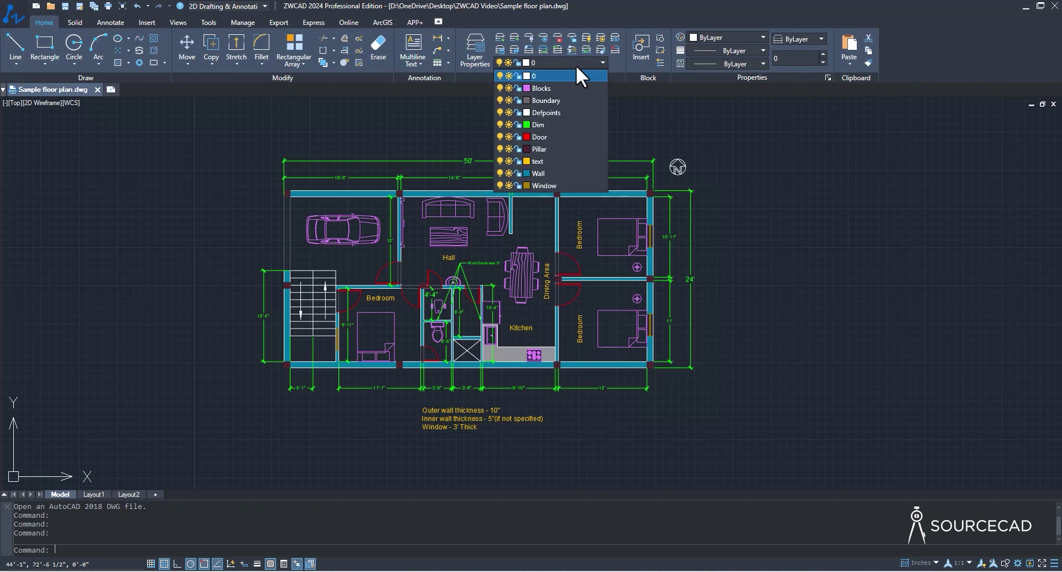
{"action": "left_click", "coordinate": [500, 88]}
{"action": "left_click", "coordinate": [499, 137]}
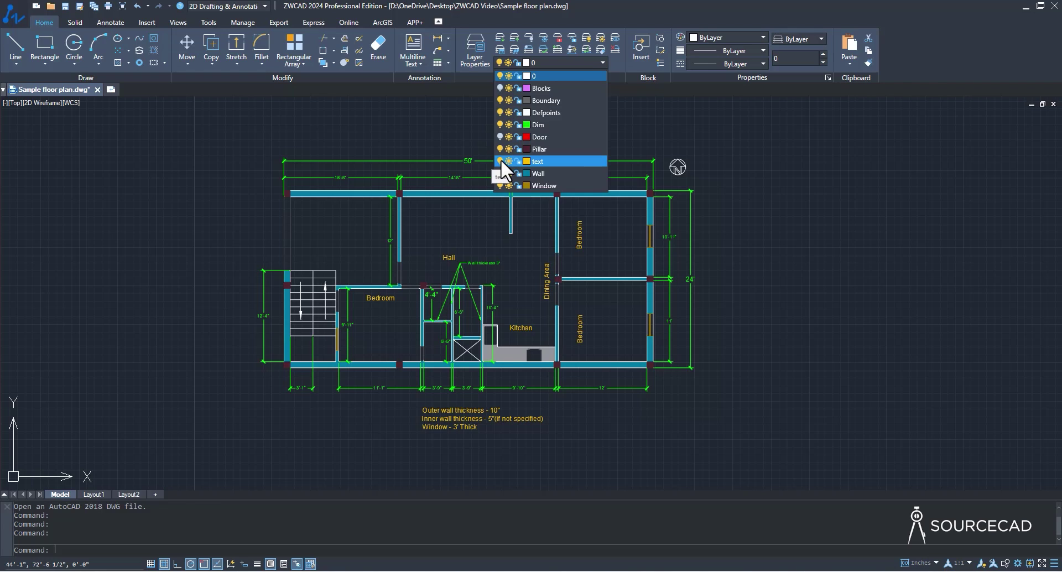
{"action": "left_click", "coordinate": [499, 124]}
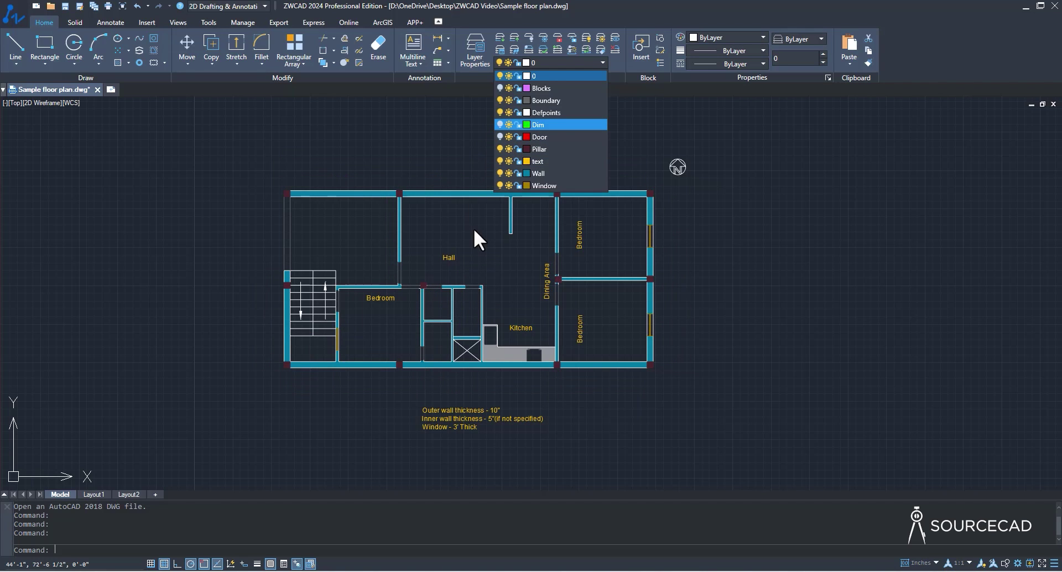
{"action": "left_click", "coordinate": [497, 161]}
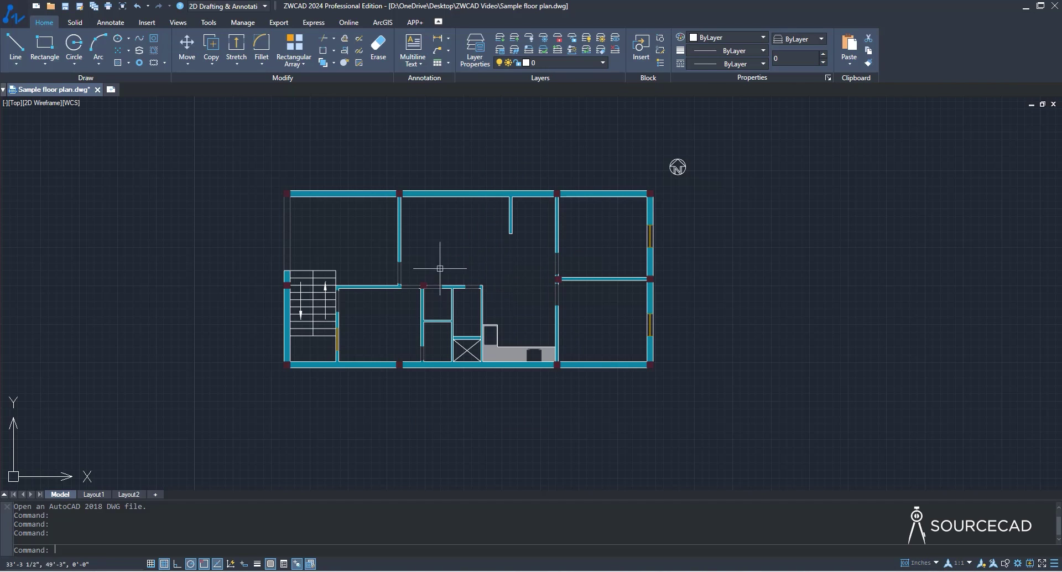
- Open the Area Table settings, review the extended options, and try Input name before returning to Auto name
{"action": "left_click", "coordinate": [114, 24]}
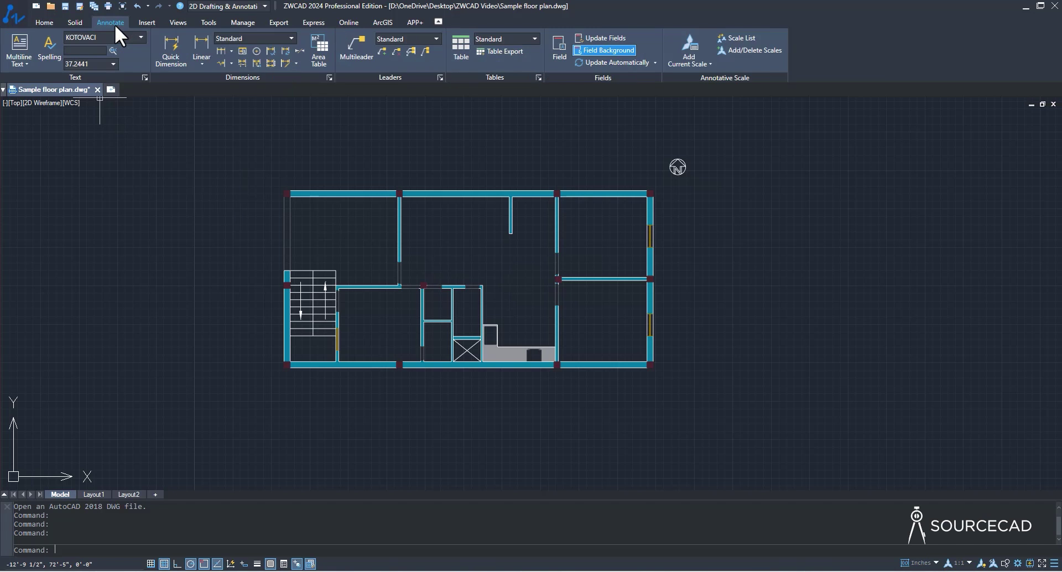
{"action": "left_click", "coordinate": [316, 48]}
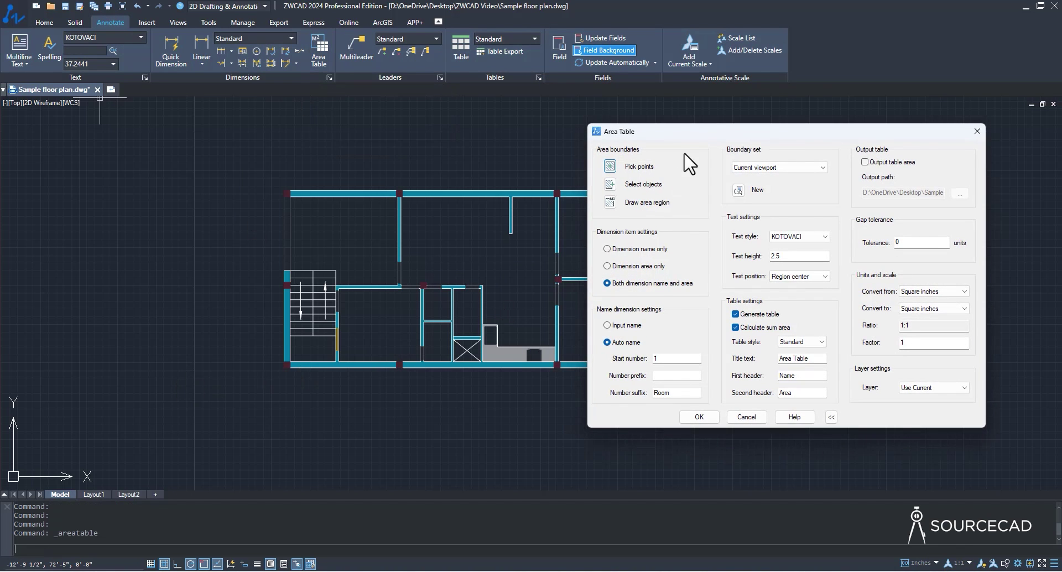
{"action": "left_click_drag", "start_coordinate": [688, 136], "coordinate": [728, 137]}
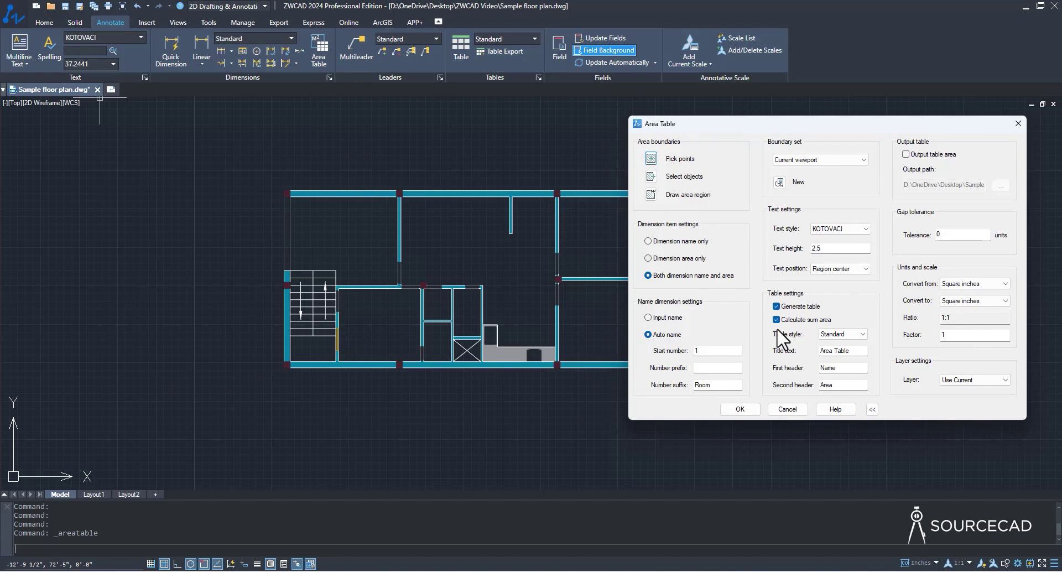
{"action": "left_click", "coordinate": [872, 409]}
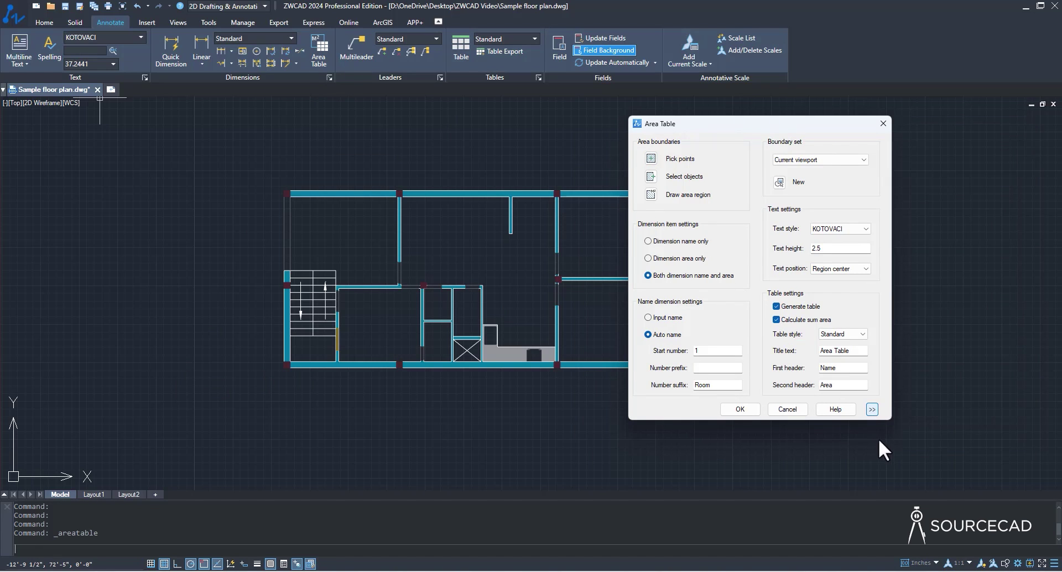
{"action": "left_click", "coordinate": [871, 410]}
{"action": "left_click_drag", "start_coordinate": [806, 124], "coordinate": [775, 124]}
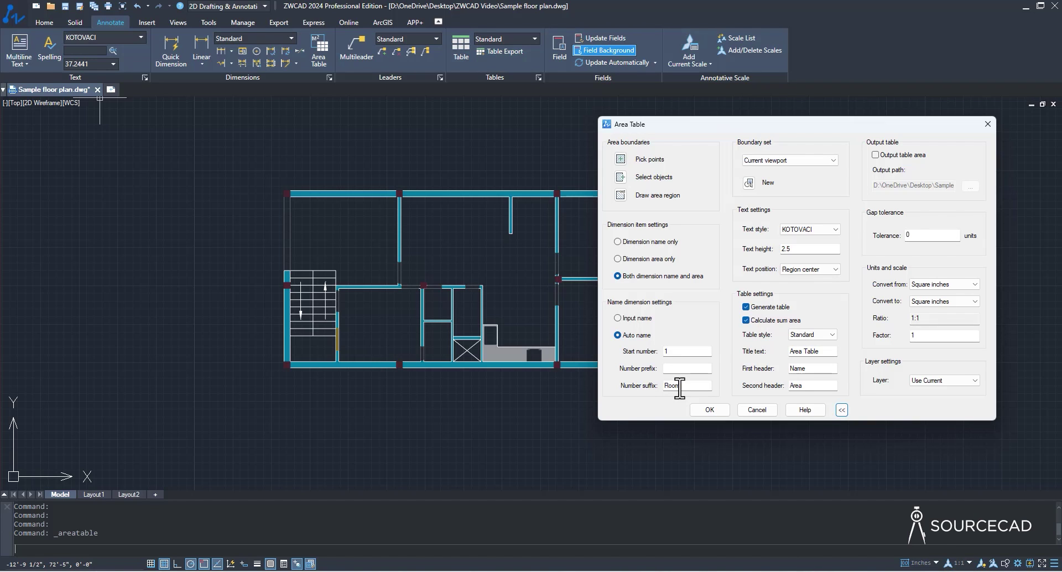
{"action": "left_click", "coordinate": [618, 318]}
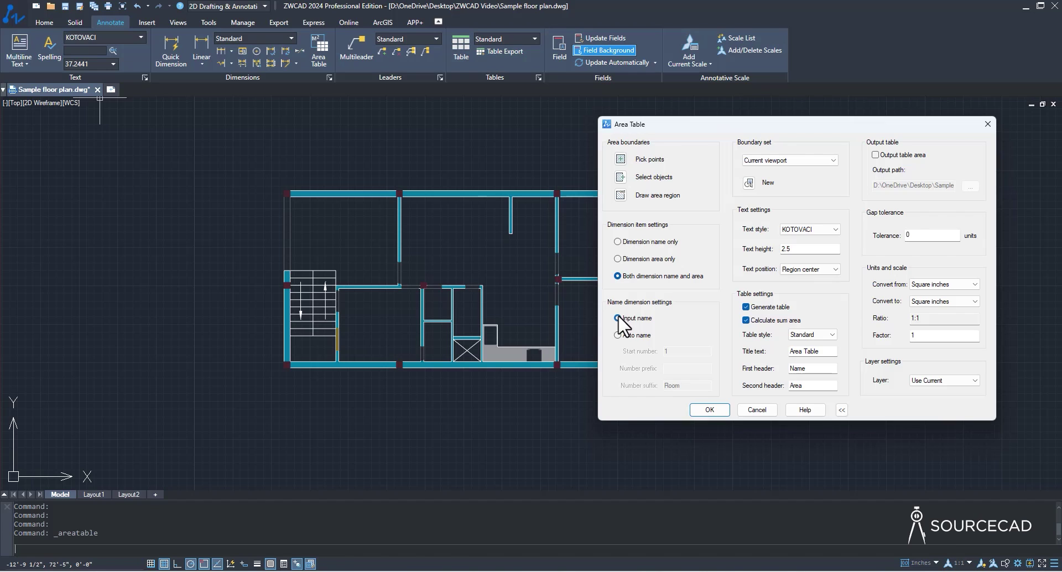
{"action": "left_click", "coordinate": [618, 336]}
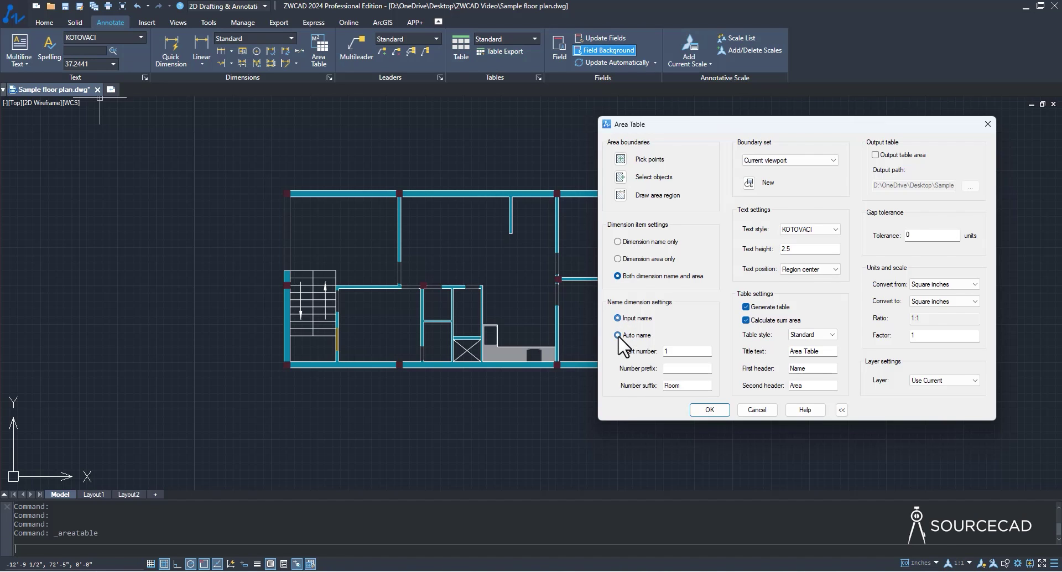
- Set the automatic name's number suffix to -Room and the text style to Standard, keeping Generate table enabled
{"action": "left_click", "coordinate": [676, 351]}
{"action": "left_click", "coordinate": [667, 386]}
{"action": "left_click", "coordinate": [785, 230]}
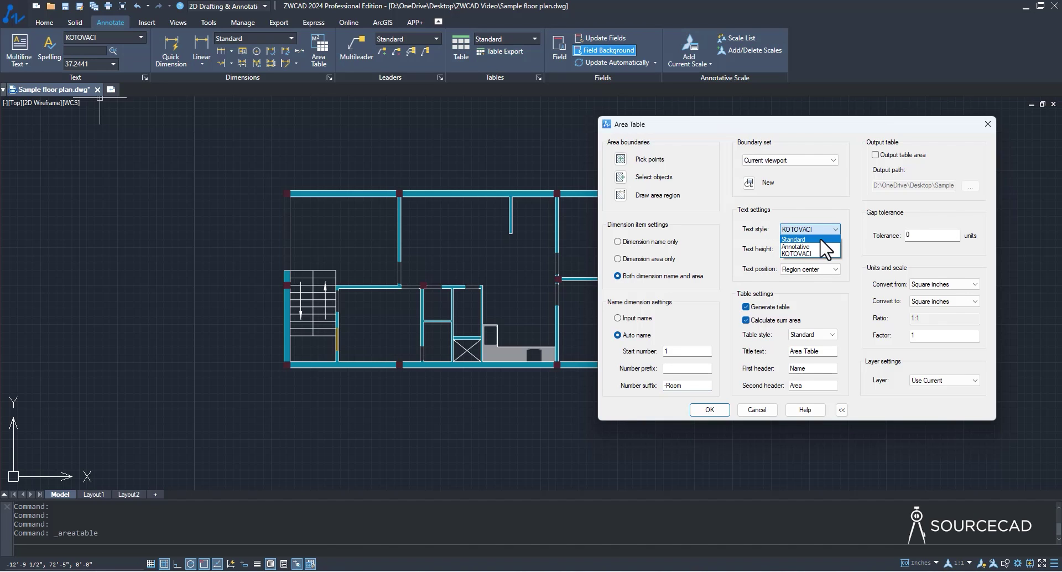
{"action": "left_click", "coordinate": [822, 240]}
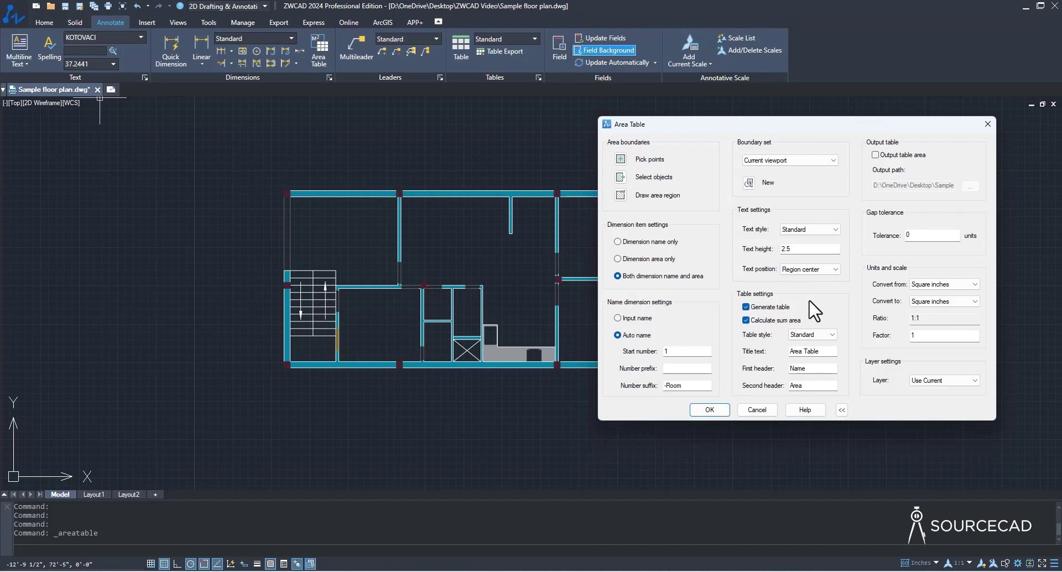
{"action": "left_click", "coordinate": [768, 308]}
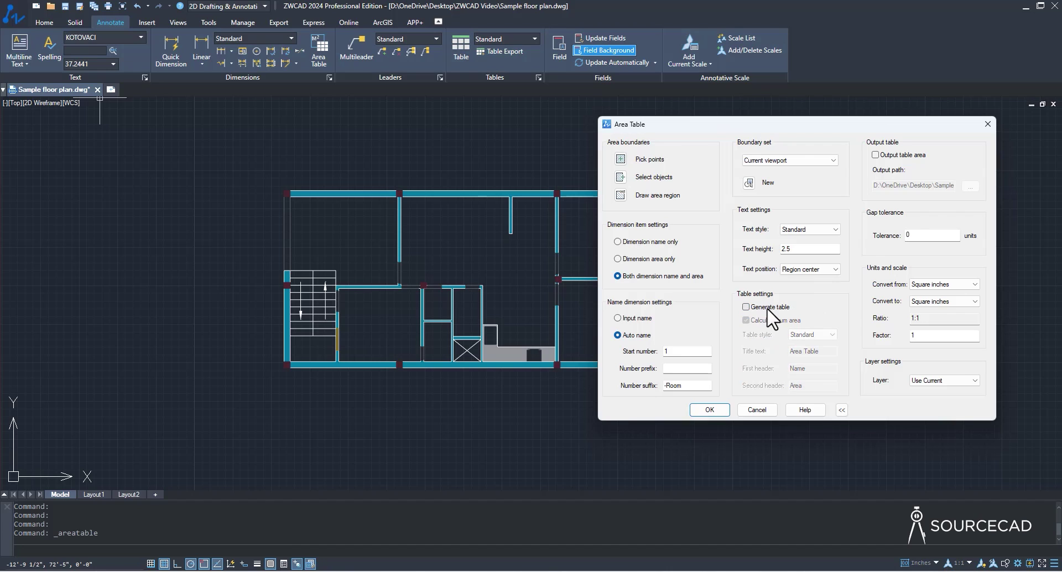
{"action": "left_click", "coordinate": [767, 308]}
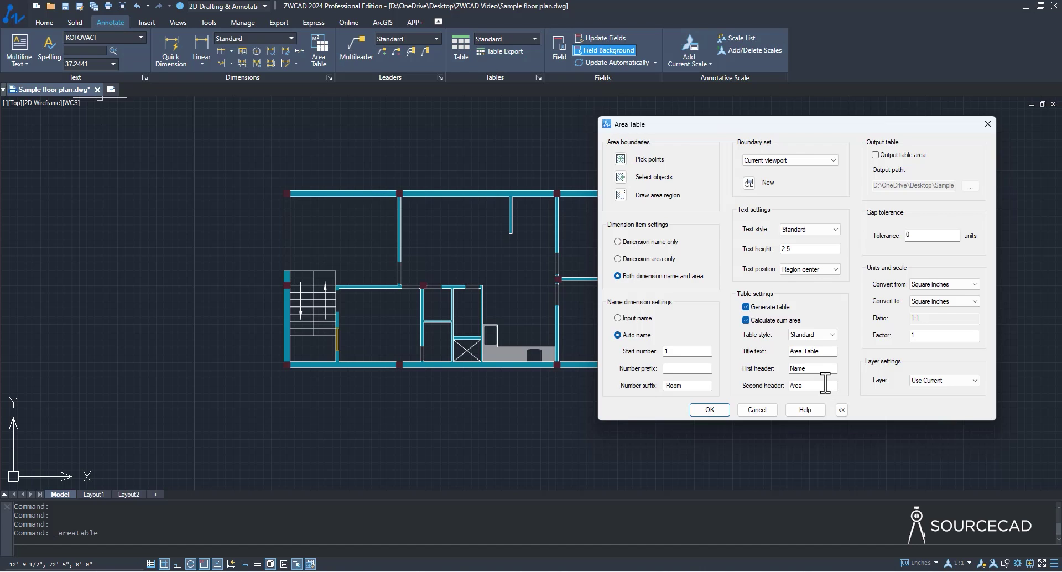
- Enable output of the table area and save it to the Desktop as a CSV file named Sample floor plan
{"action": "left_click", "coordinate": [875, 155]}
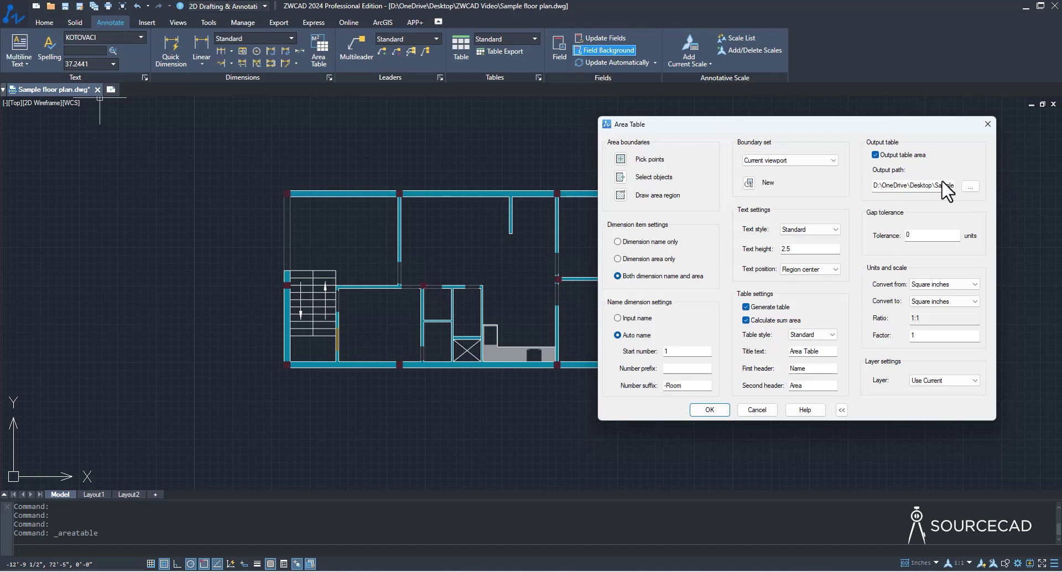
{"action": "left_click", "coordinate": [972, 188]}
{"action": "left_click_drag", "start_coordinate": [906, 151], "coordinate": [750, 149]}
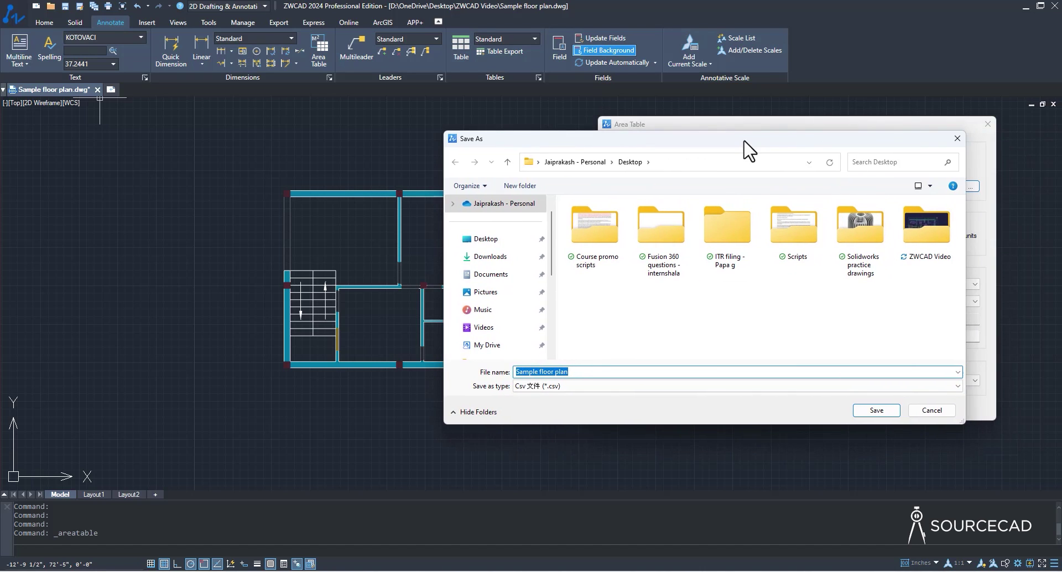
{"action": "left_click", "coordinate": [492, 242]}
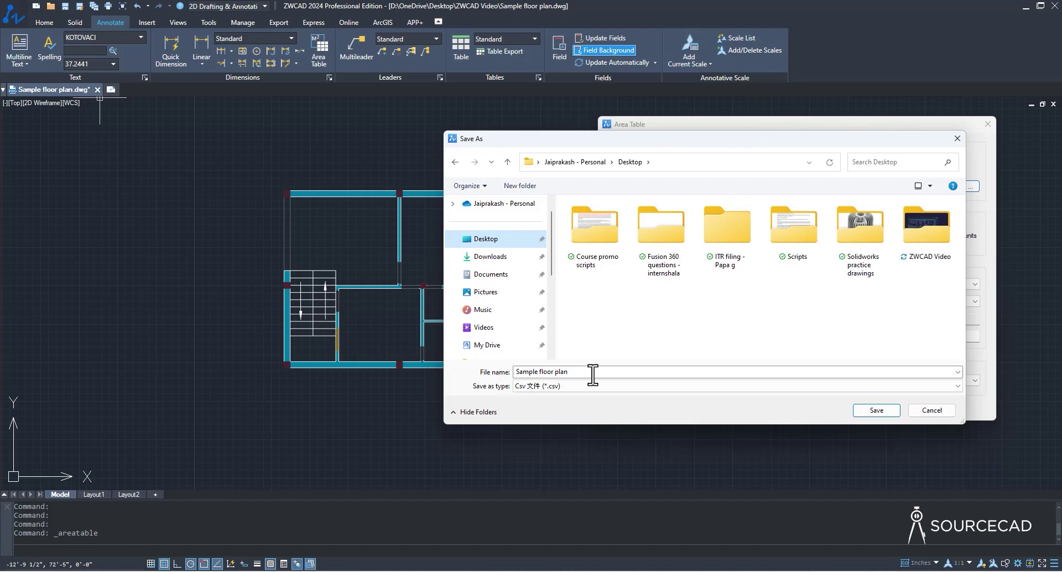
{"action": "left_click", "coordinate": [863, 411]}
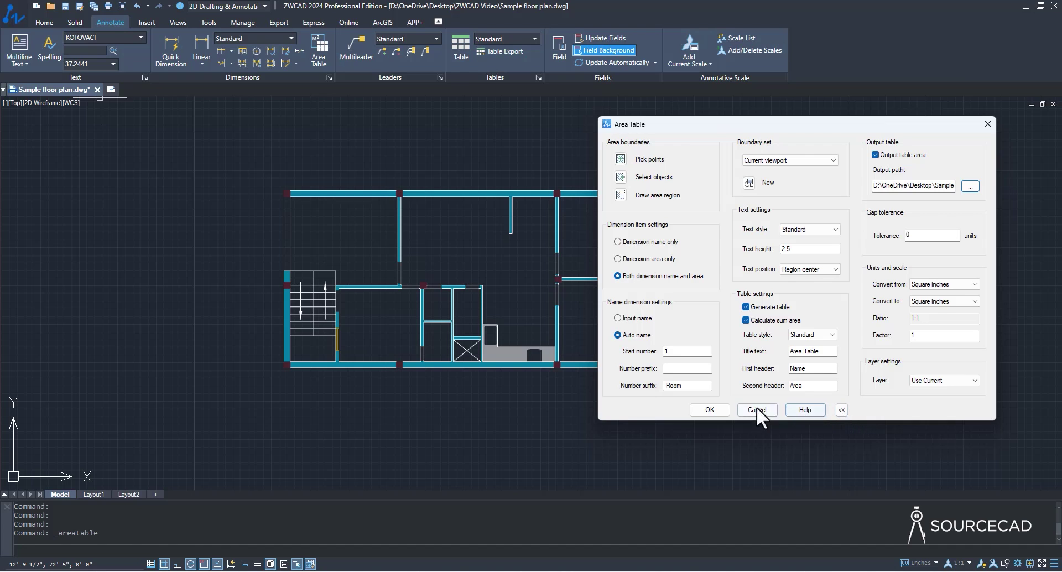
- Accept the area table settings and place the table in the empty space to the right of the floor plan
{"action": "left_click", "coordinate": [710, 410]}
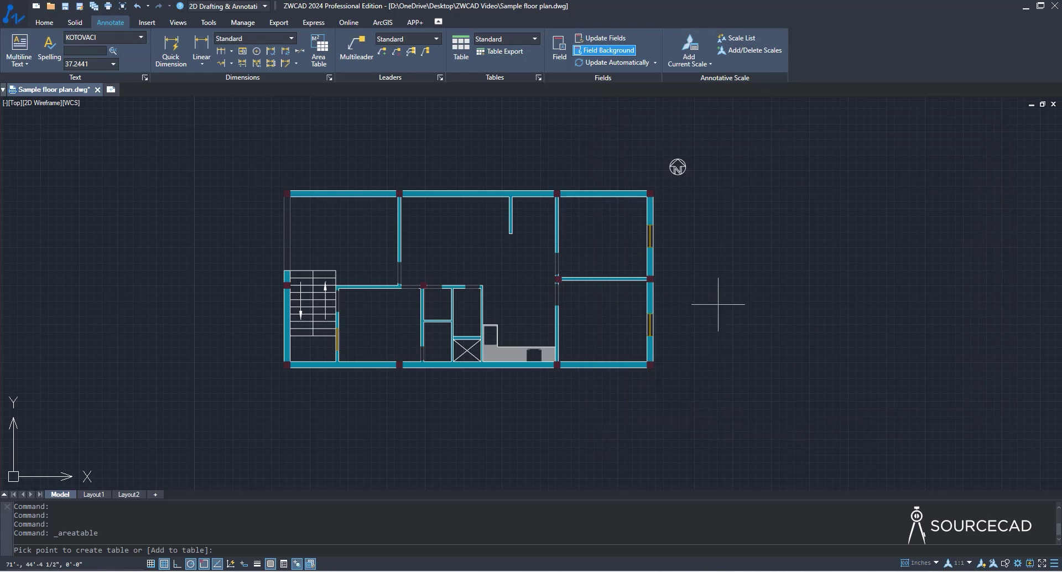
{"action": "left_click", "coordinate": [736, 247]}
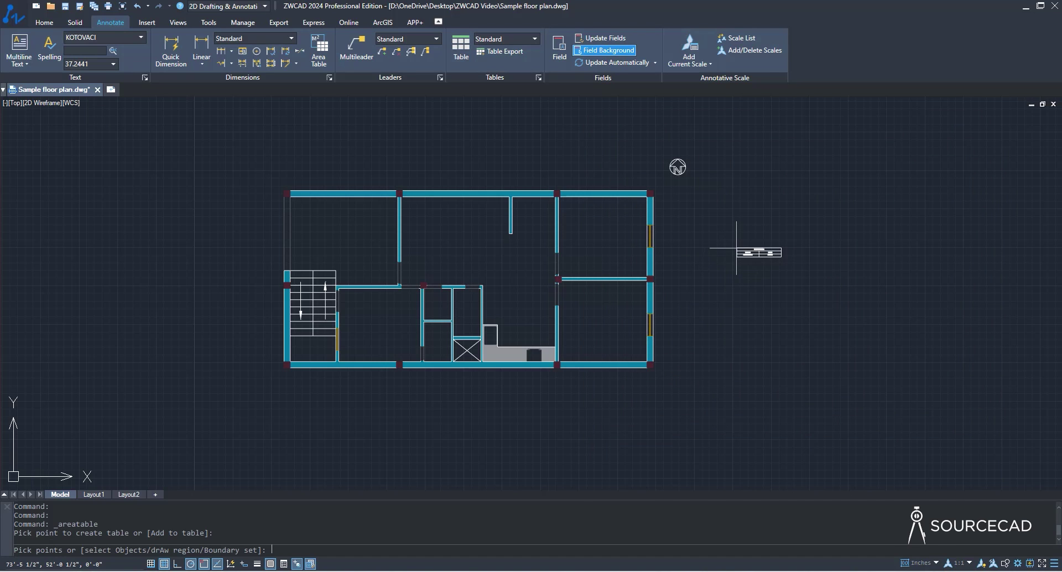
{"action": "scroll", "coordinate": [763, 258], "scroll_direction": "up", "scroll_amount": 4}
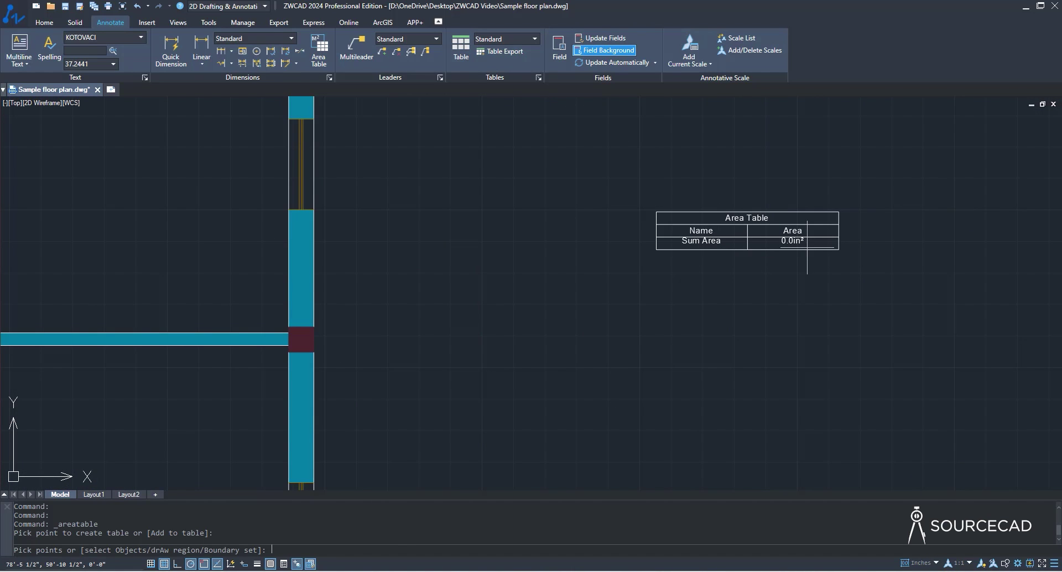
{"action": "scroll", "coordinate": [808, 249], "scroll_direction": "down", "scroll_amount": 4}
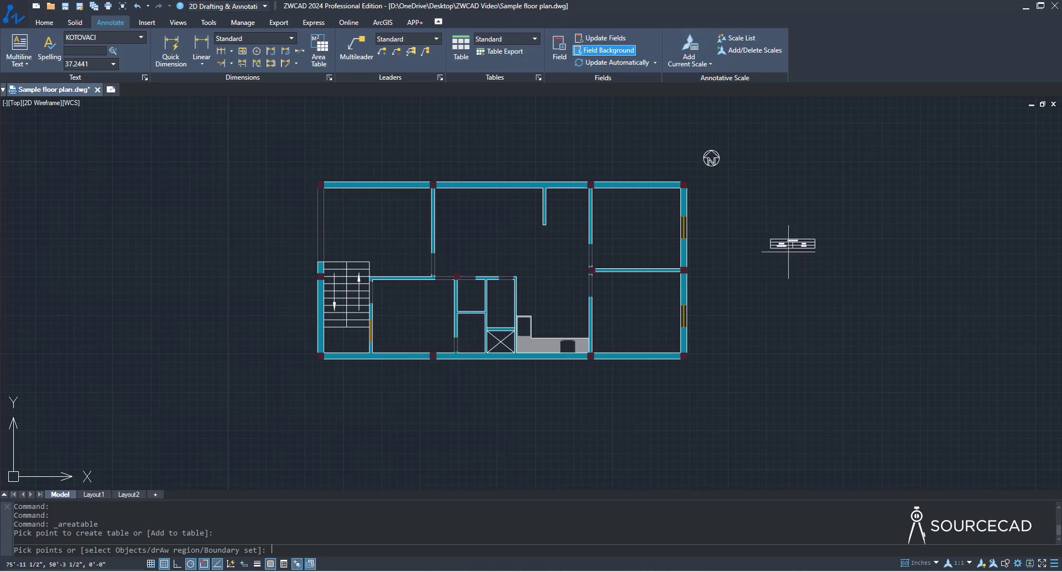
- Add the upper-left room, both rooms at the plan's right end, and the room beside the stairs to the area table
{"action": "left_click", "coordinate": [393, 219]}
{"action": "left_click", "coordinate": [649, 226]}
{"action": "left_click", "coordinate": [645, 310]}
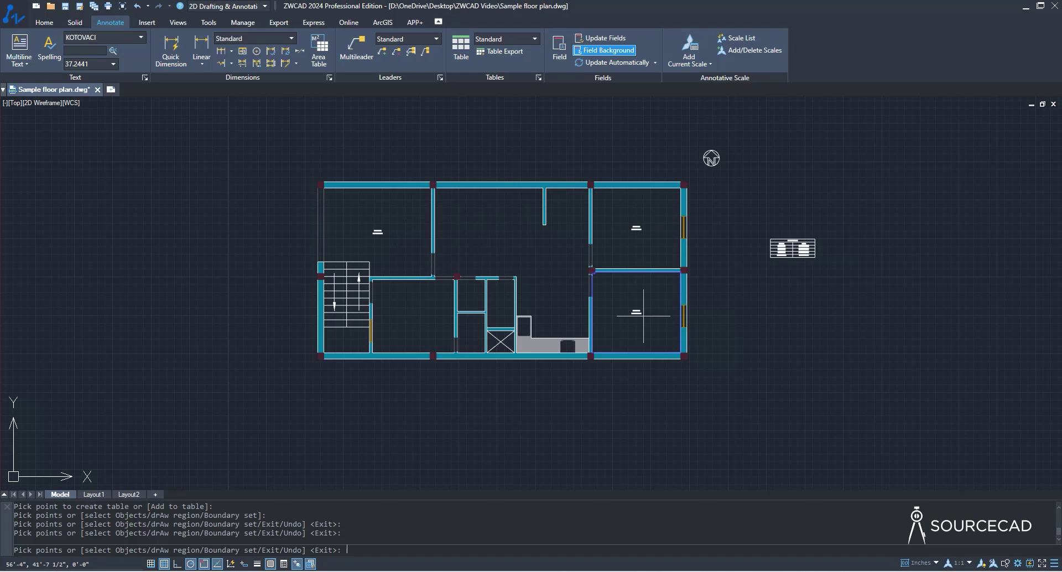
{"action": "left_click", "coordinate": [446, 314]}
- Add the central hall and the three small rooms beside it to the area table, and finish picking areas
{"action": "scroll", "coordinate": [812, 254], "scroll_direction": "up", "scroll_amount": 8}
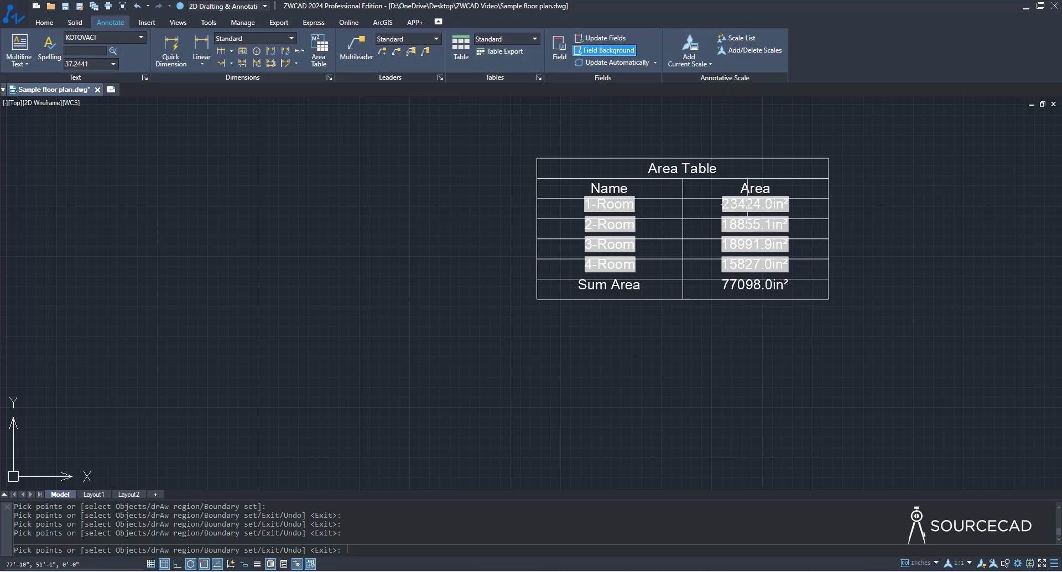
{"action": "scroll", "coordinate": [725, 255], "scroll_direction": "down", "scroll_amount": 2}
{"action": "scroll", "coordinate": [724, 265], "scroll_direction": "down", "scroll_amount": 2}
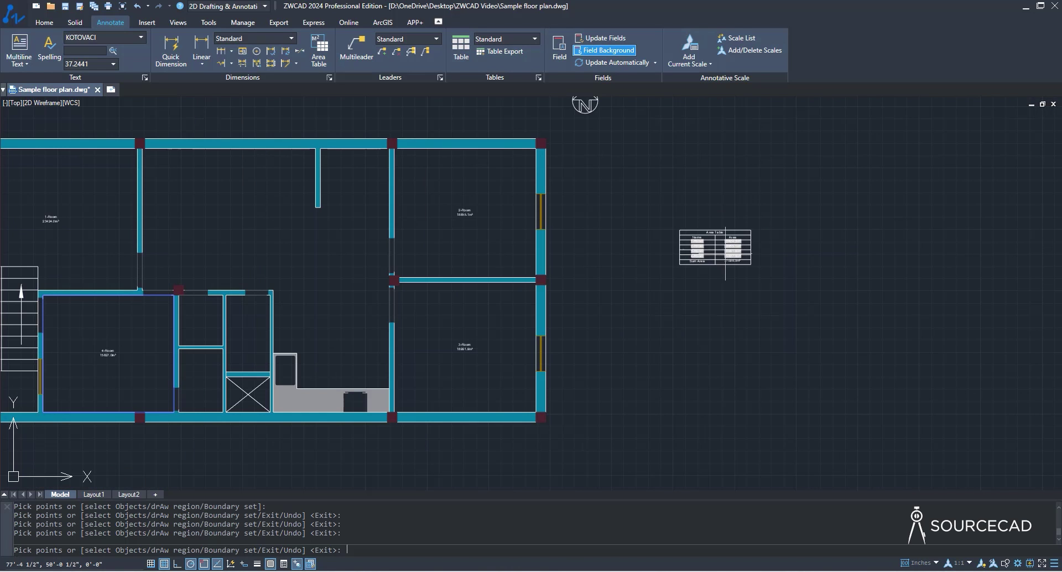
{"action": "left_click", "coordinate": [254, 327]}
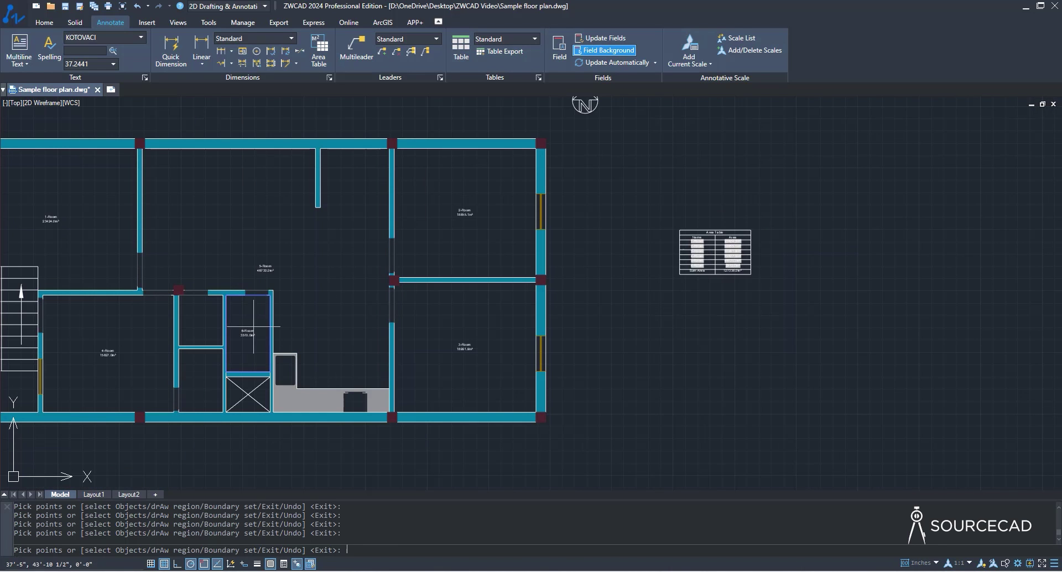
{"action": "left_click", "coordinate": [205, 321]}
{"action": "left_click", "coordinate": [211, 381]}
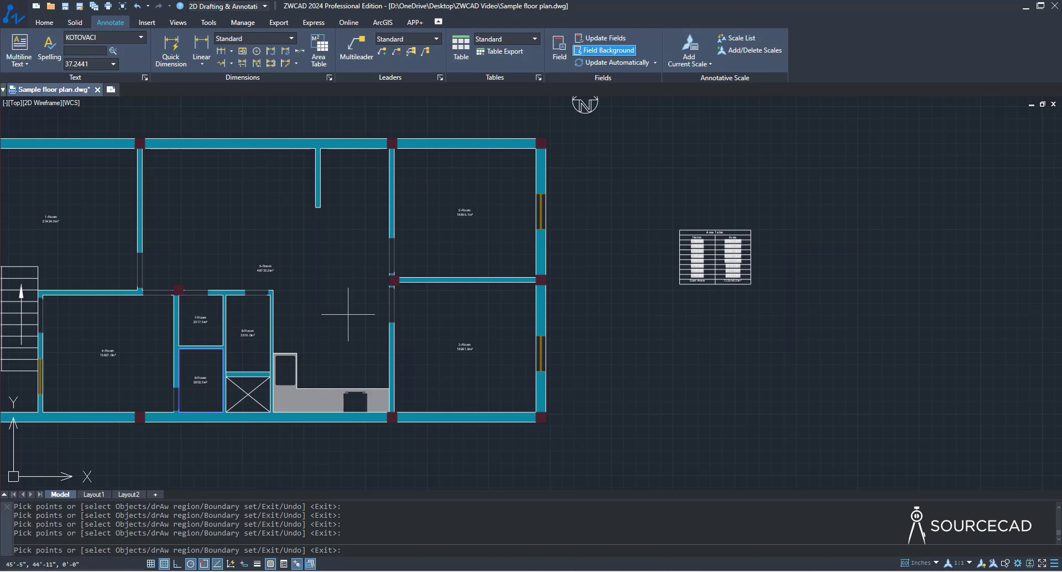
{"action": "middle_click_drag", "start_coordinate": [346, 308], "coordinate": [455, 326]}
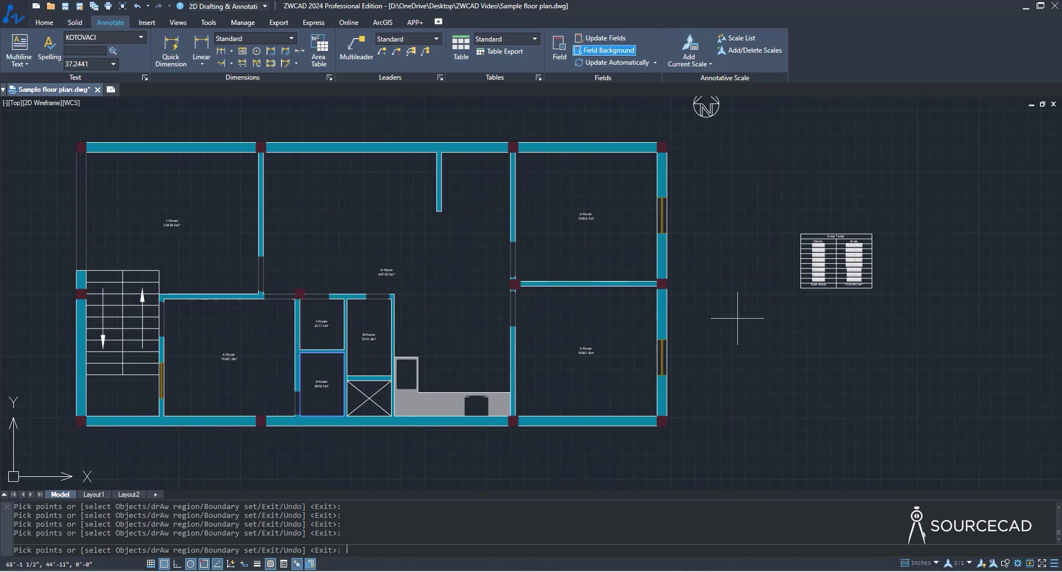
{"action": "key", "text": "Return"}
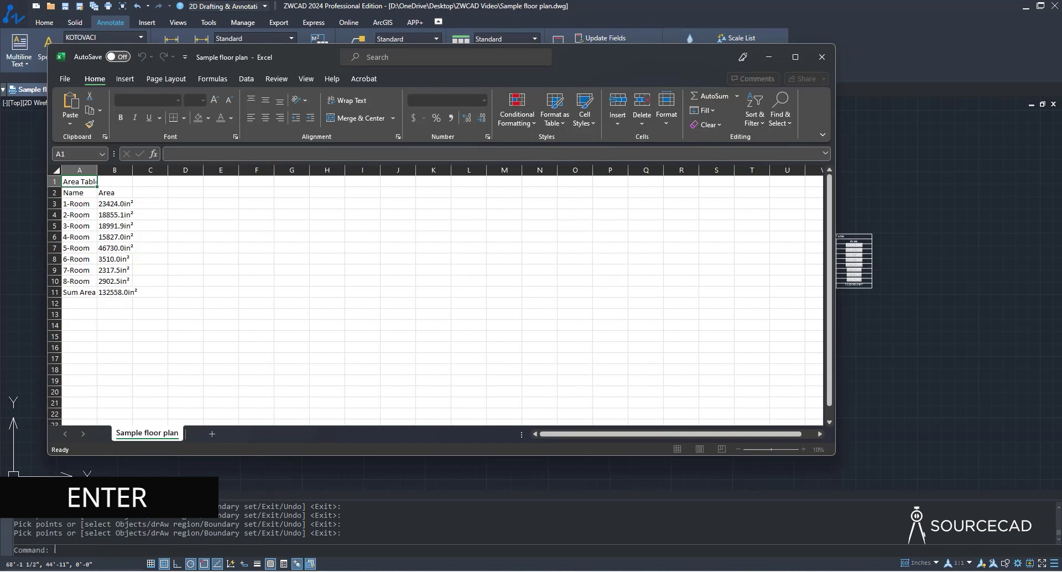
- Review the exported area spreadsheet in Excel, close it, and examine the area table and room labels in the drawing
{"action": "left_click_drag", "start_coordinate": [316, 64], "coordinate": [407, 77]}
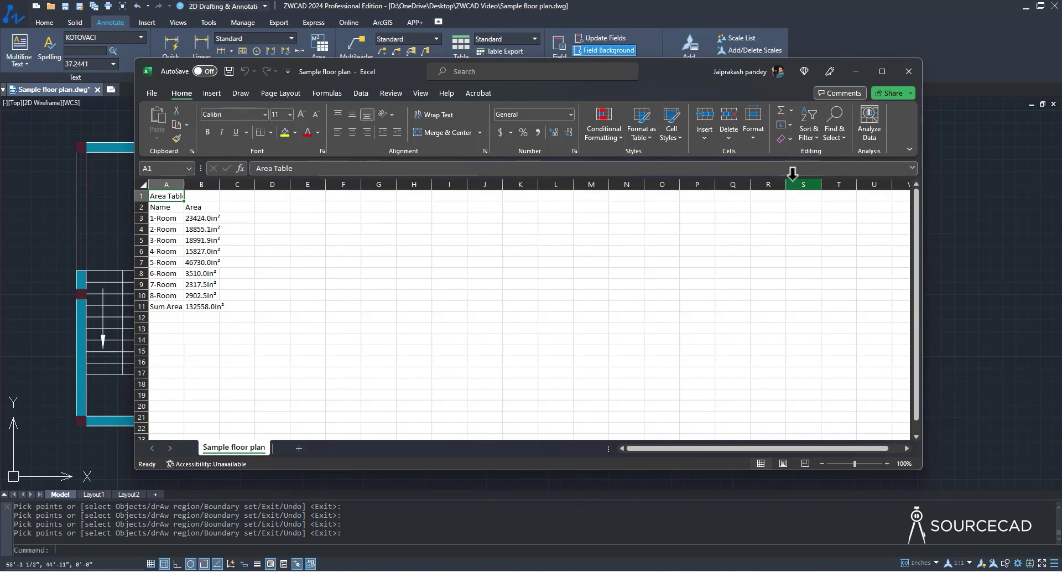
{"action": "left_click", "coordinate": [908, 71]}
{"action": "scroll", "coordinate": [845, 254], "scroll_direction": "up", "scroll_amount": 5}
{"action": "left_click", "coordinate": [755, 348]}
{"action": "key", "text": "Escape"}
{"action": "scroll", "coordinate": [755, 350], "scroll_direction": "down", "scroll_amount": 5}
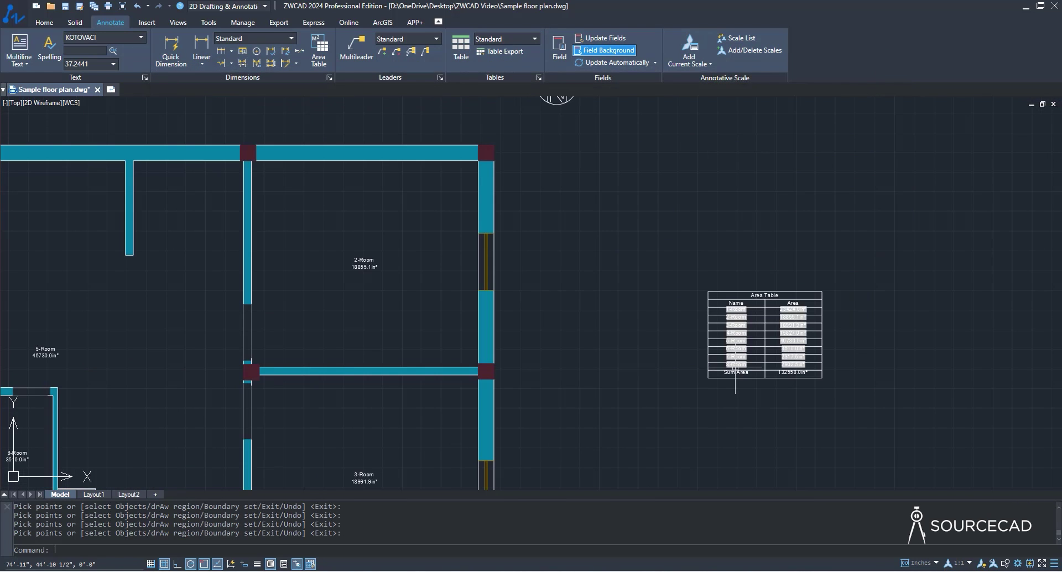
{"action": "scroll", "coordinate": [376, 294], "scroll_direction": "up", "scroll_amount": 3}
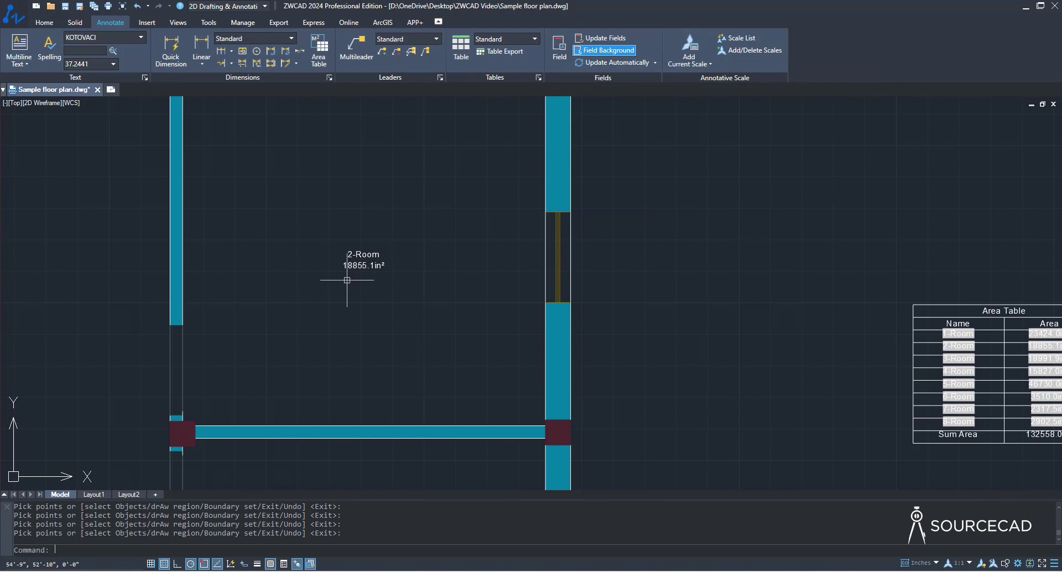
{"action": "scroll", "coordinate": [385, 285], "scroll_direction": "down", "scroll_amount": 3}
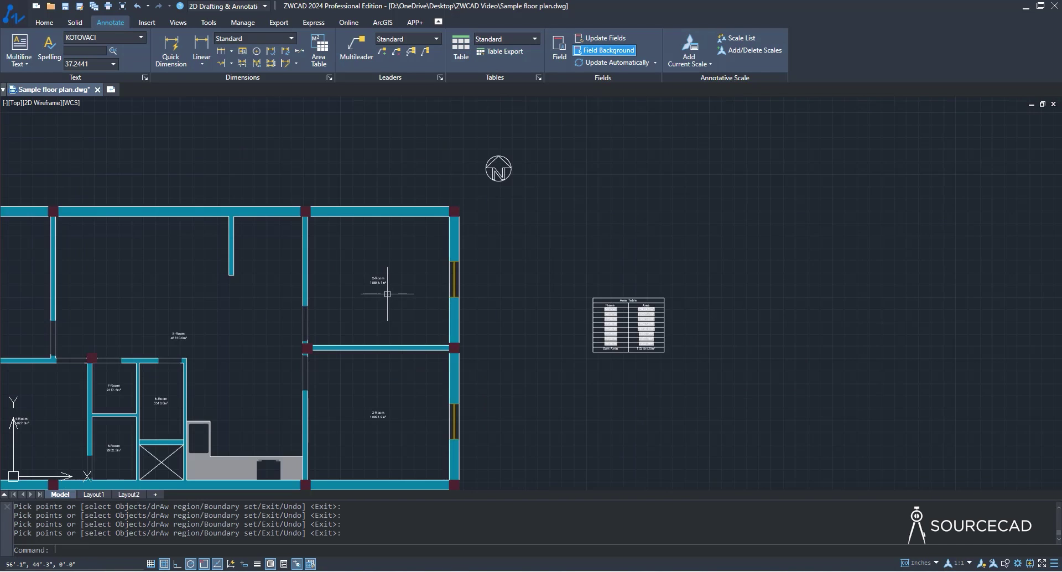
{"action": "middle_click_drag", "start_coordinate": [460, 338], "coordinate": [611, 307]}
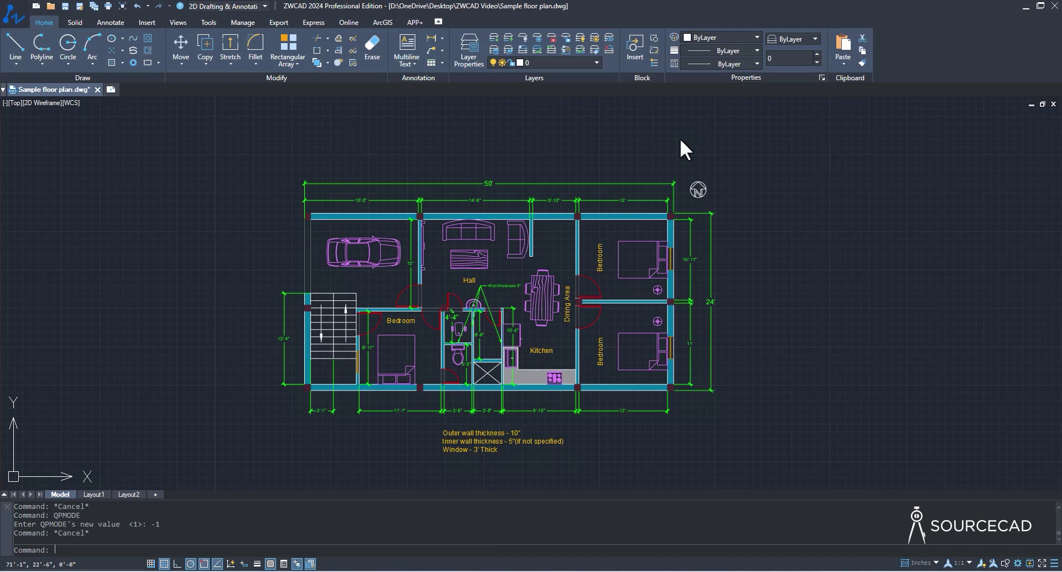
- Set the QPMODE system variable to 1
{"action": "type", "text": "qp"}
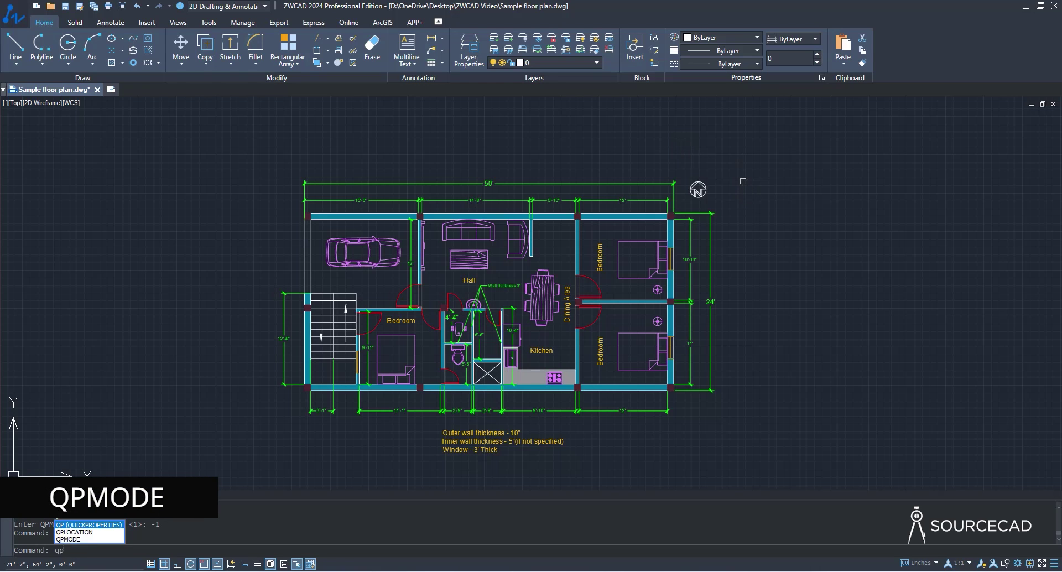
{"action": "type", "text": "mode"}
{"action": "key", "text": "Return"}
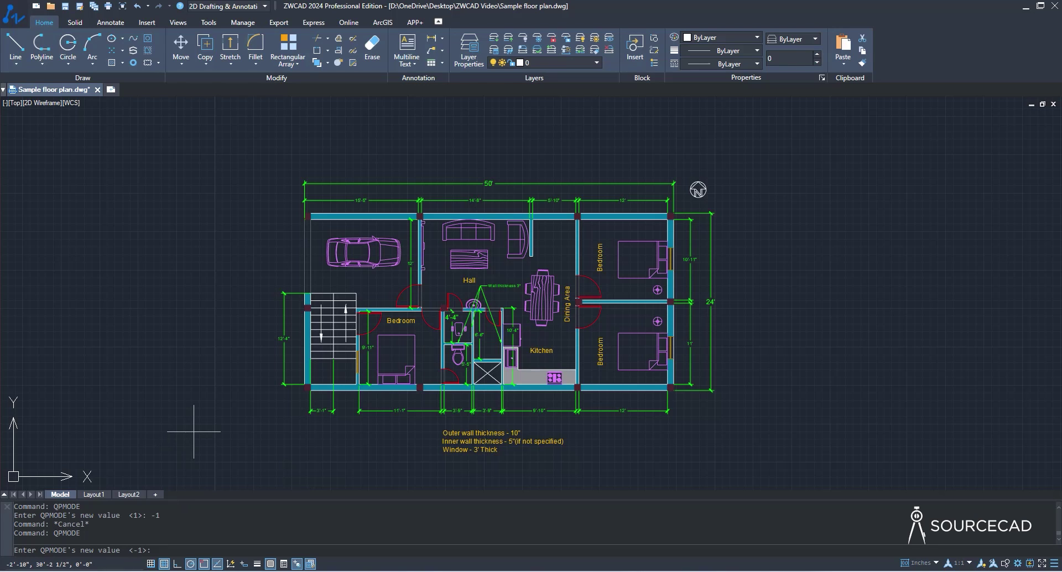
{"action": "type", "text": "1"}
{"action": "key", "text": "Return"}
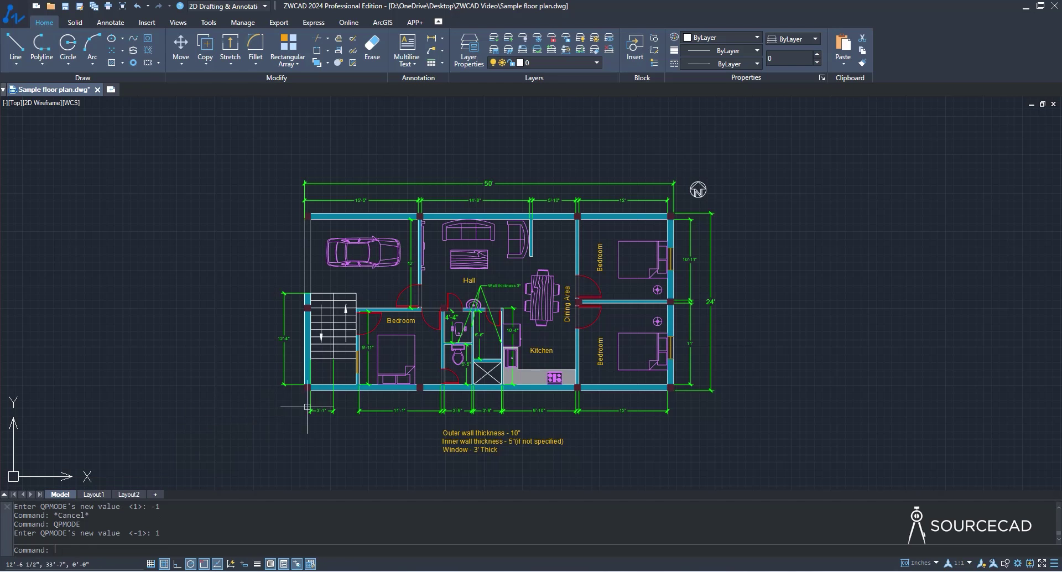
- Set the rotation of the Bed - Queen block in the bedroom beside the stairs to 90 through its quick properties
{"action": "left_click", "coordinate": [394, 347]}
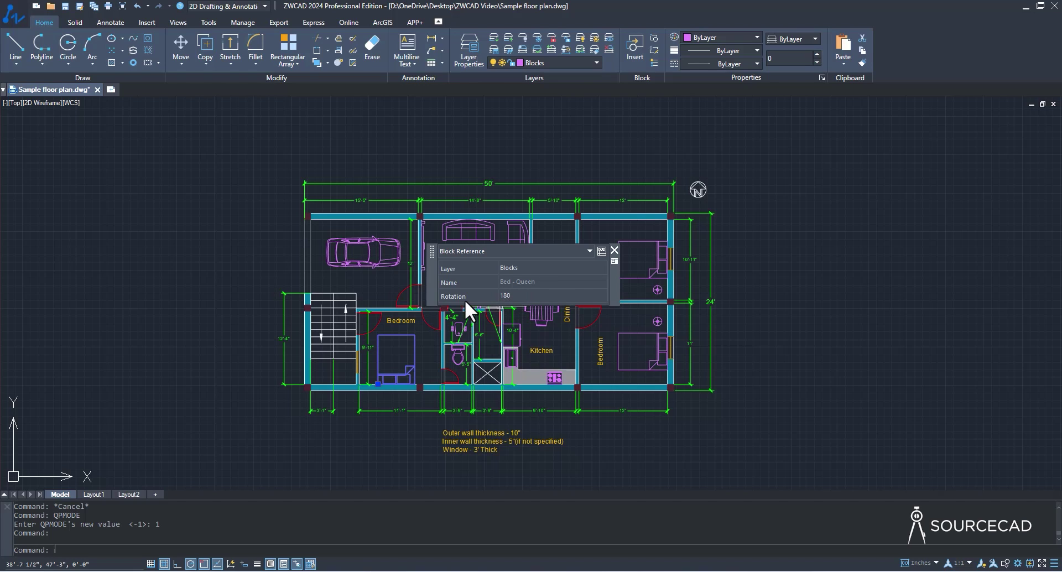
{"action": "left_click", "coordinate": [520, 296]}
{"action": "type", "text": "9"}
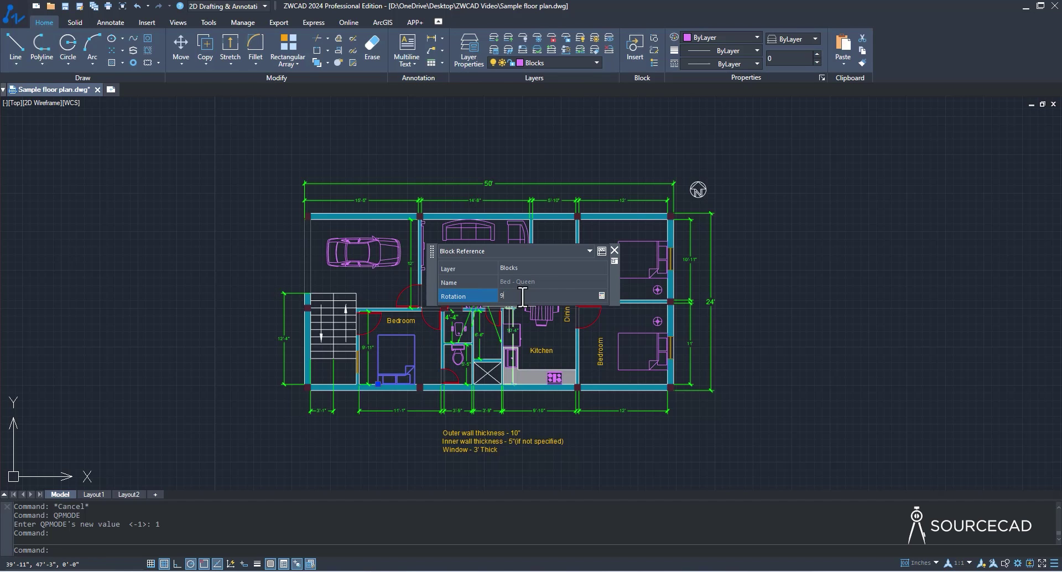
{"action": "type", "text": "0"}
{"action": "key", "text": "Return"}
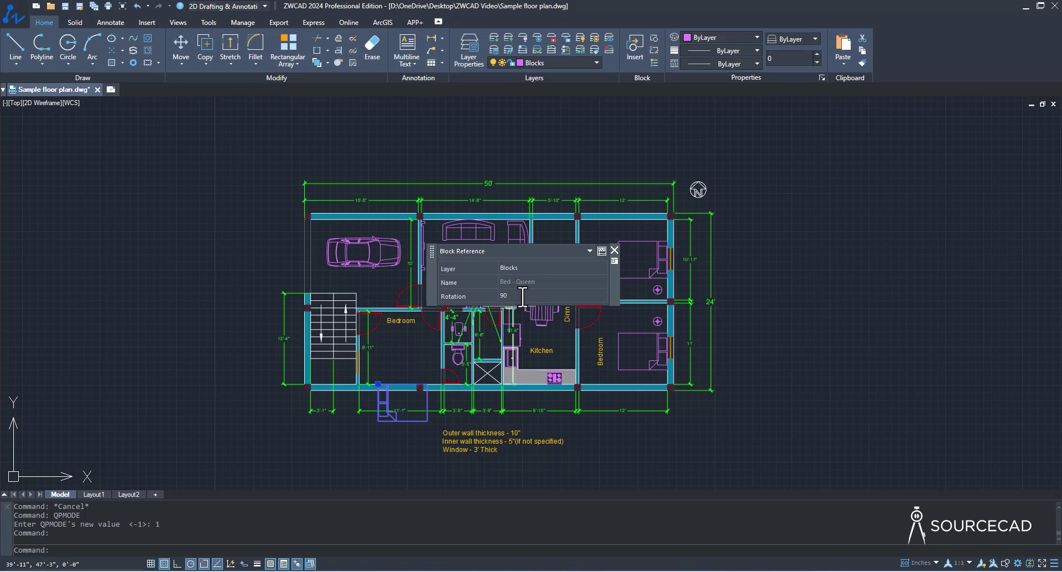
- Restore the bed block's rotation to 180, close its quick properties, and clear the selection
{"action": "left_click", "coordinate": [523, 296]}
{"action": "type", "text": "18"}
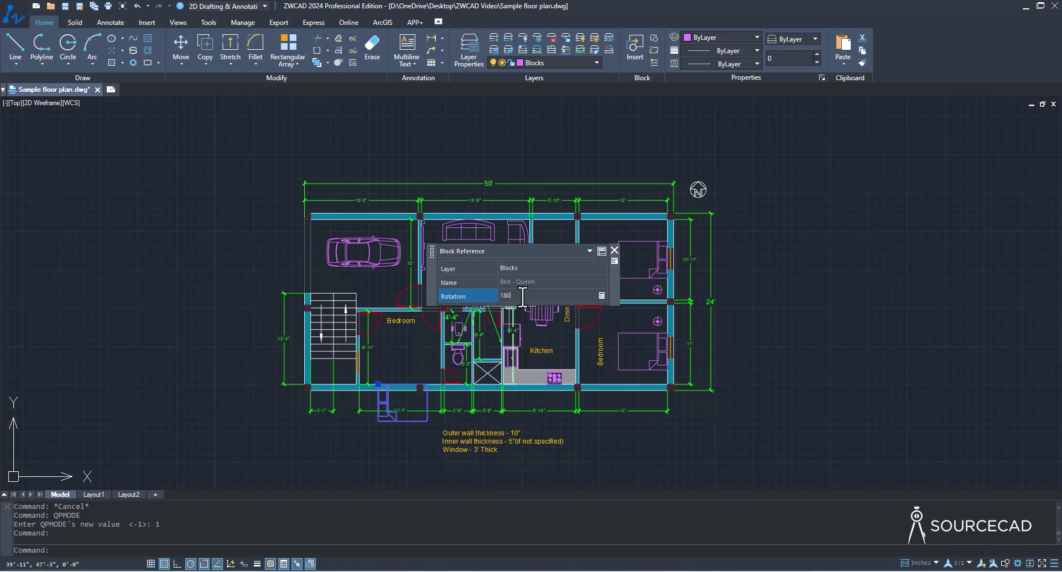
{"action": "type", "text": "0"}
{"action": "key", "text": "Return"}
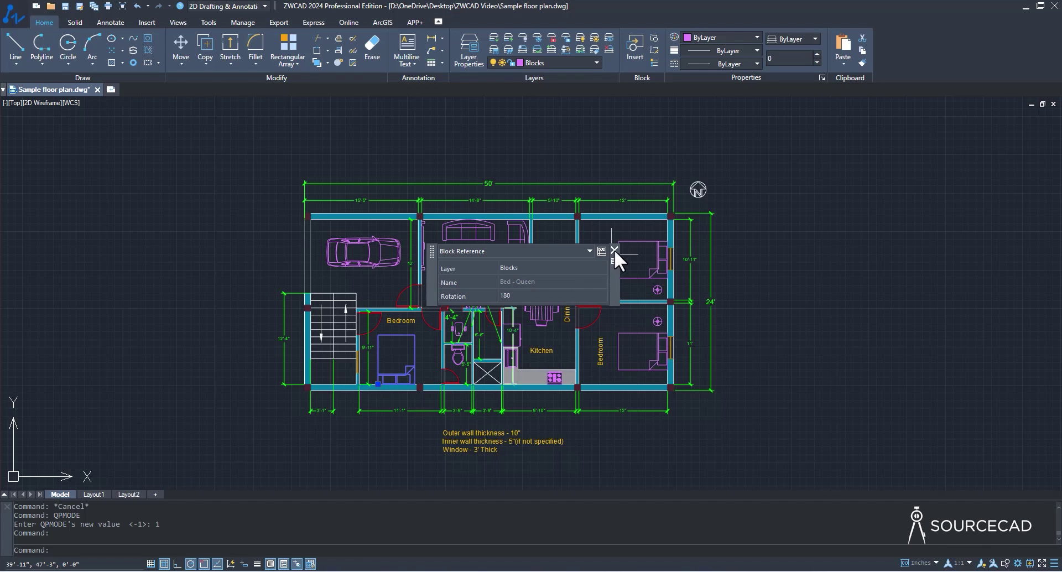
{"action": "left_click", "coordinate": [614, 250]}
{"action": "key", "text": "Escape"}
- View the quick properties of the wall line beside the upper-right bedroom and of that room's Bedroom label
{"action": "left_click", "coordinate": [579, 247]}
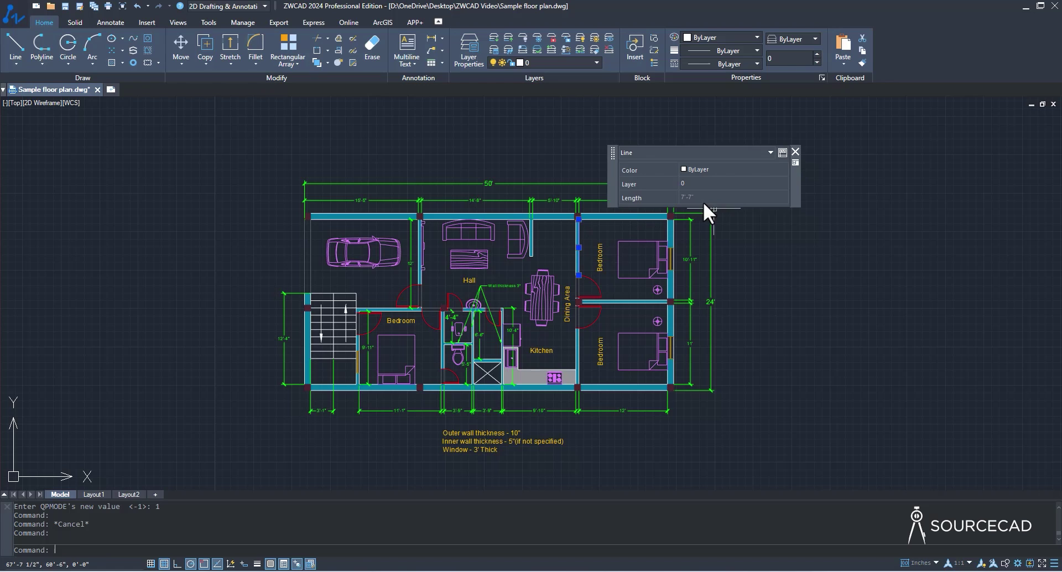
{"action": "key", "text": "Escape"}
{"action": "left_click", "coordinate": [602, 245]}
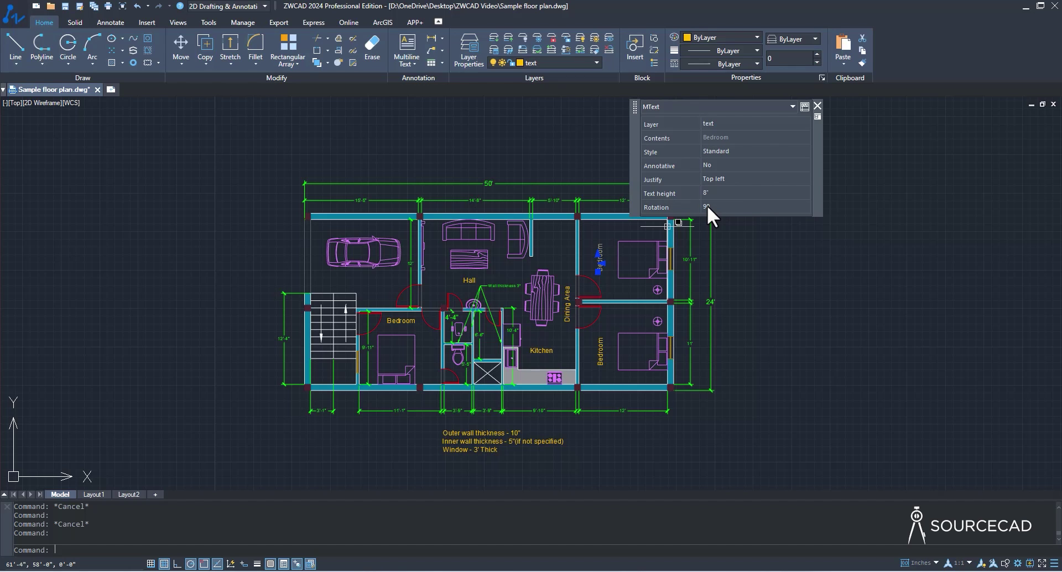
{"action": "key", "text": "Escape"}
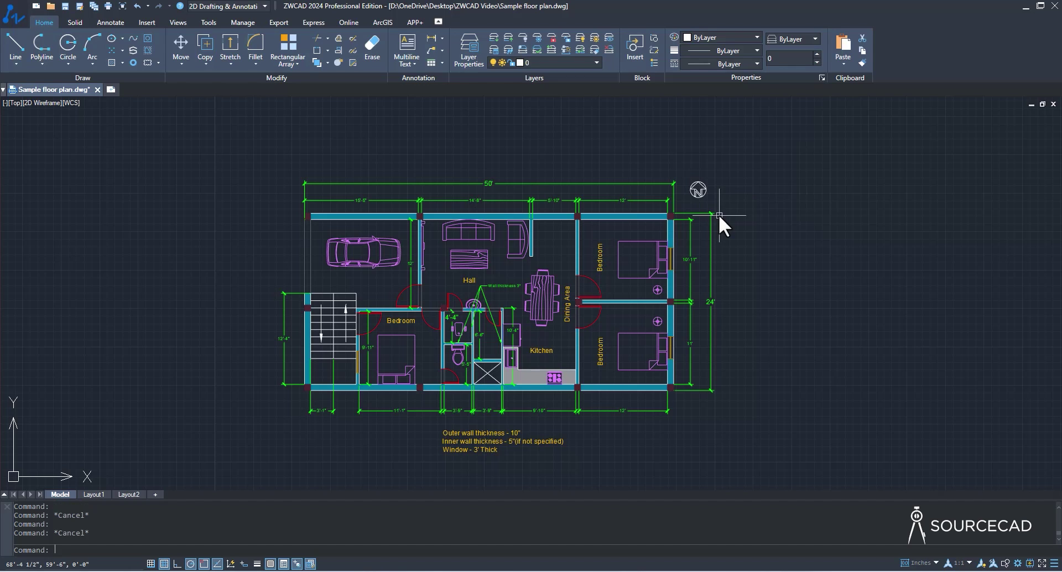
- Add linetype, linetype scale, lineweight, transparency and angle to the quick properties displayed for line objects
{"action": "scroll", "coordinate": [582, 243], "scroll_direction": "up", "scroll_amount": 4}
{"action": "left_click", "coordinate": [564, 224]}
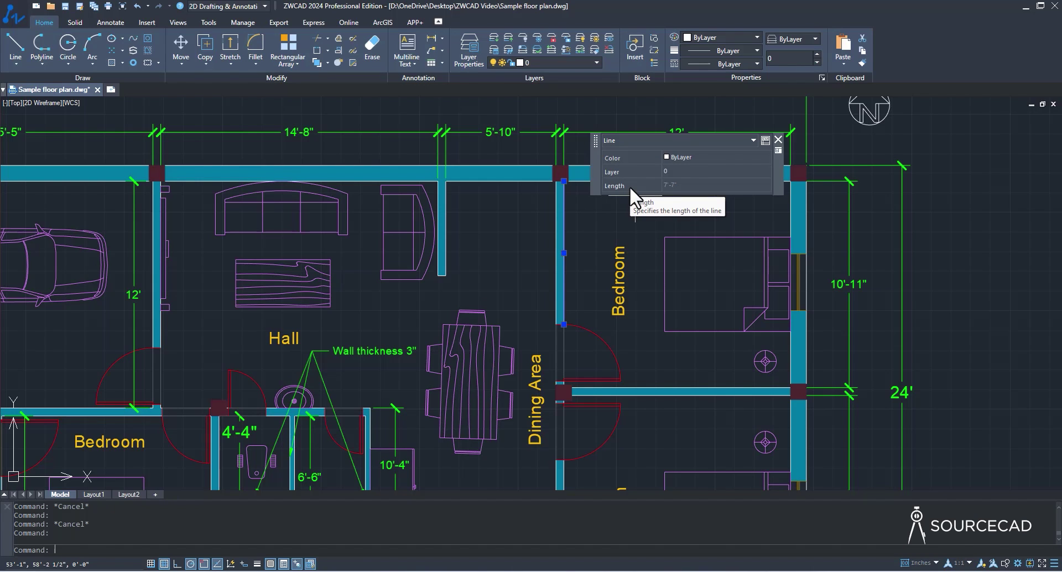
{"action": "left_click", "coordinate": [765, 140]}
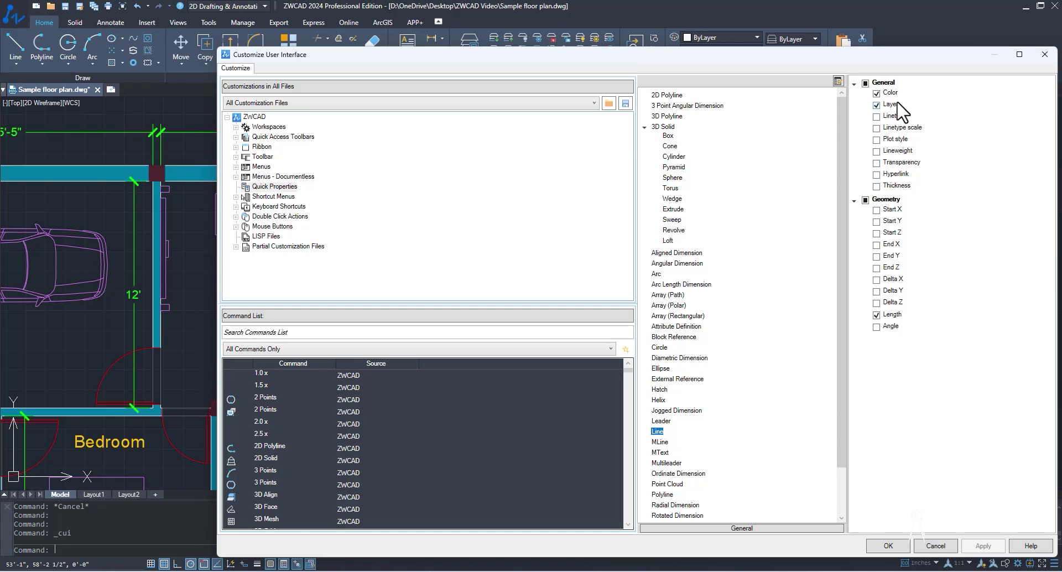
{"action": "left_click", "coordinate": [876, 128]}
{"action": "left_click", "coordinate": [876, 116]}
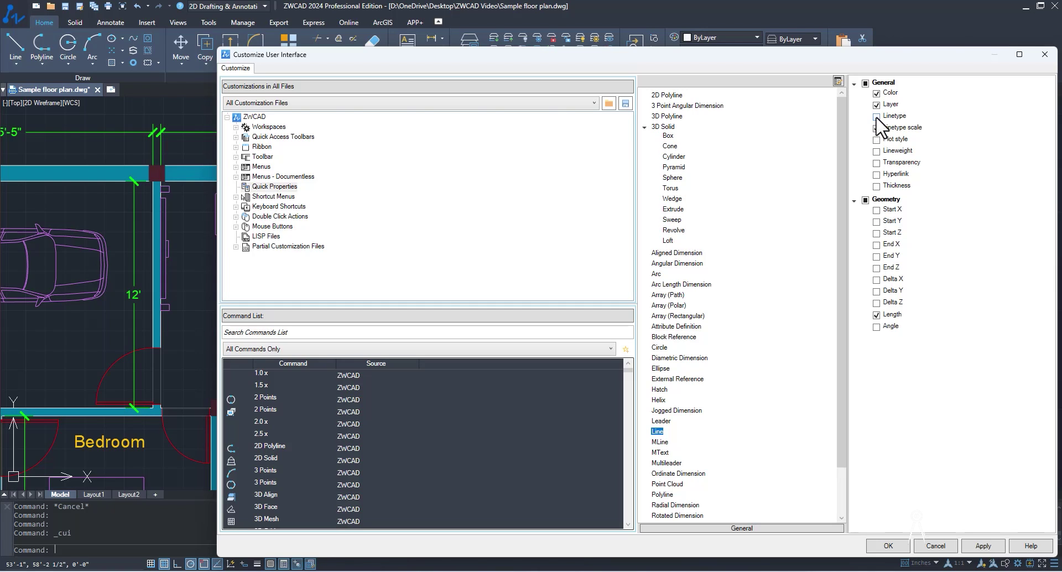
{"action": "left_click", "coordinate": [877, 151]}
{"action": "left_click", "coordinate": [885, 546]}
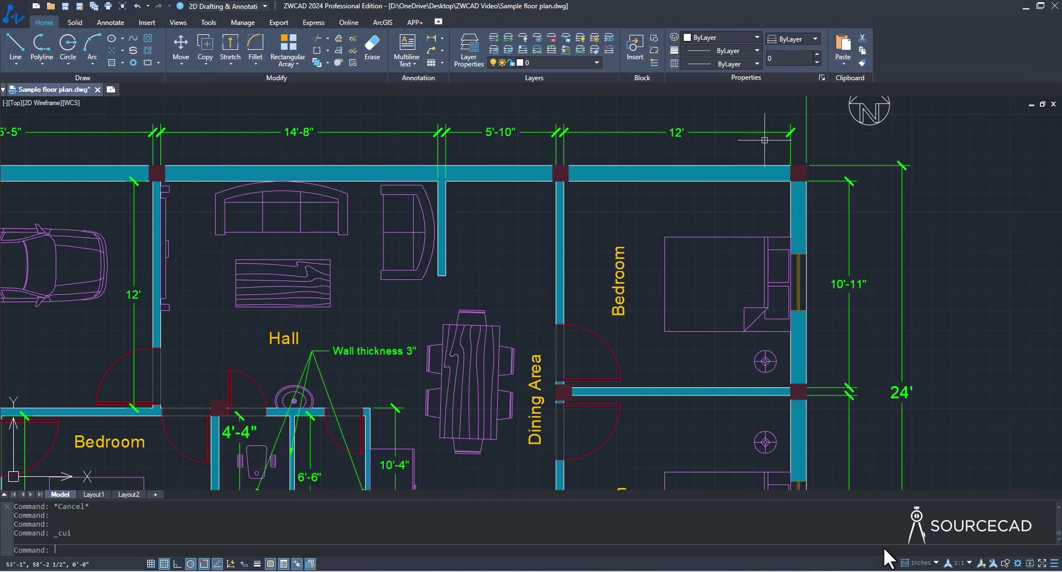
- Set the transparency of the wall line between the dining area and upper-right bedroom to 80 through its quick properties, and clear the selection
{"action": "left_click", "coordinate": [637, 211]}
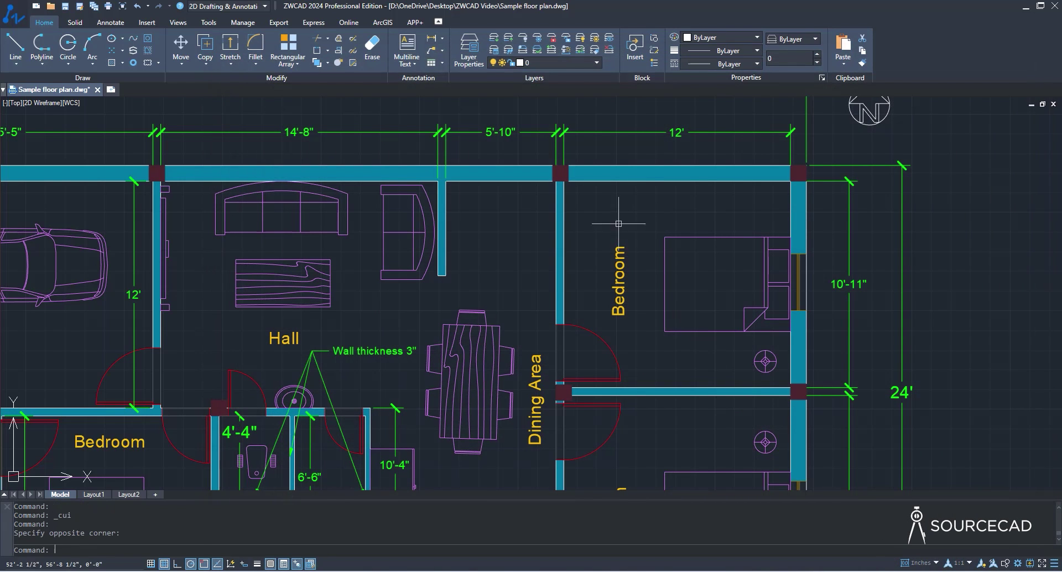
{"action": "left_click", "coordinate": [566, 212]}
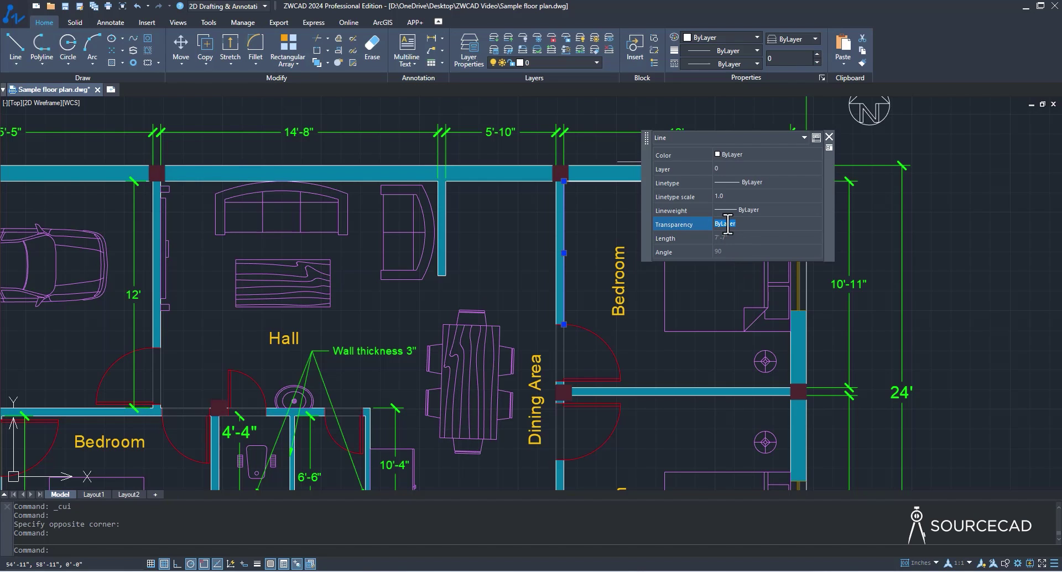
{"action": "type", "text": "80"}
{"action": "key", "text": "Return"}
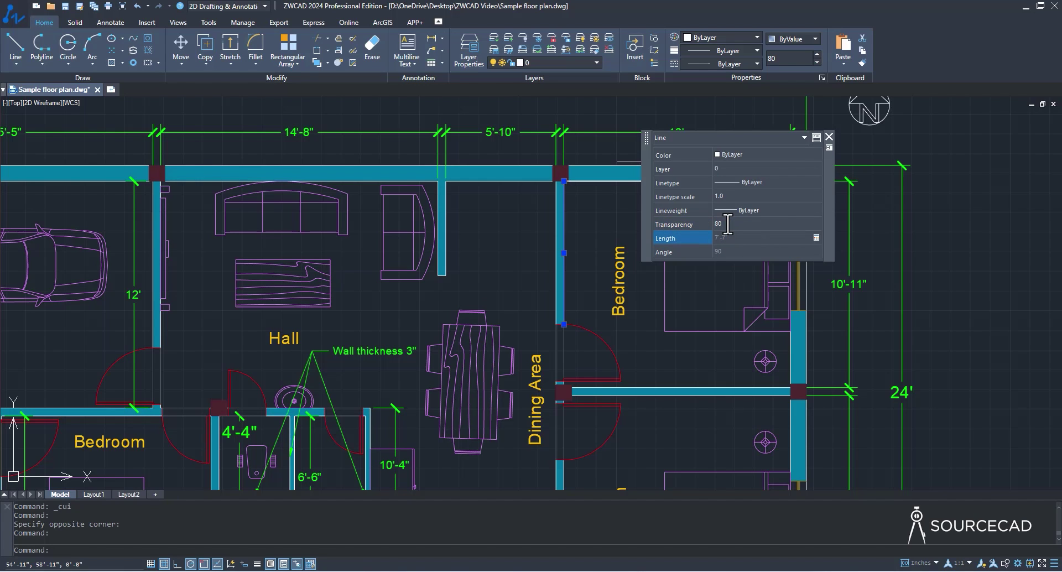
{"action": "key", "text": "Escape"}
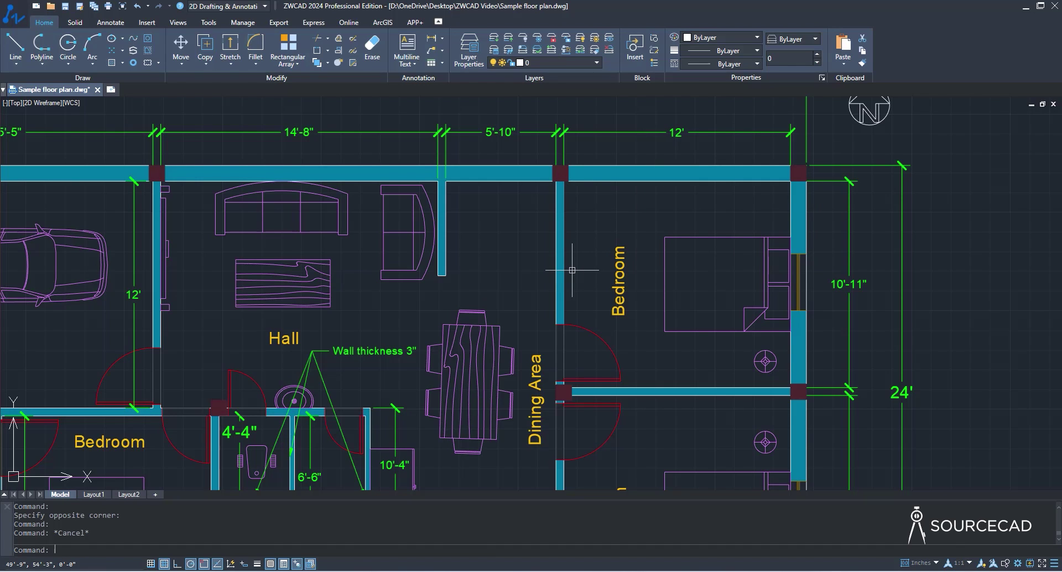
- Remove angle, transparency and lineweight from the quick properties for lines, and reselect the bedroom wall line to check the reduced list
{"action": "left_click", "coordinate": [564, 231]}
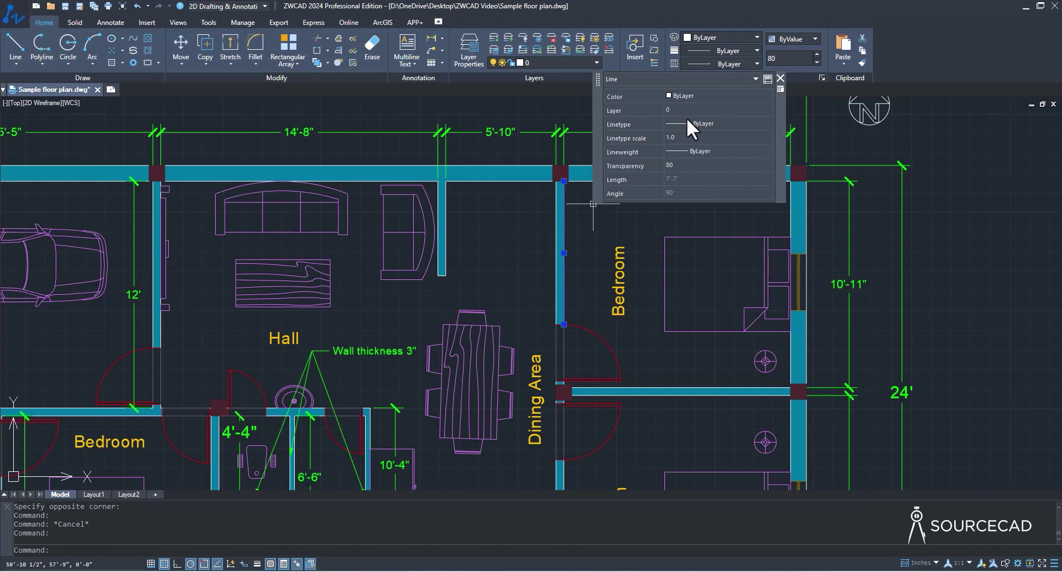
{"action": "left_click", "coordinate": [768, 79]}
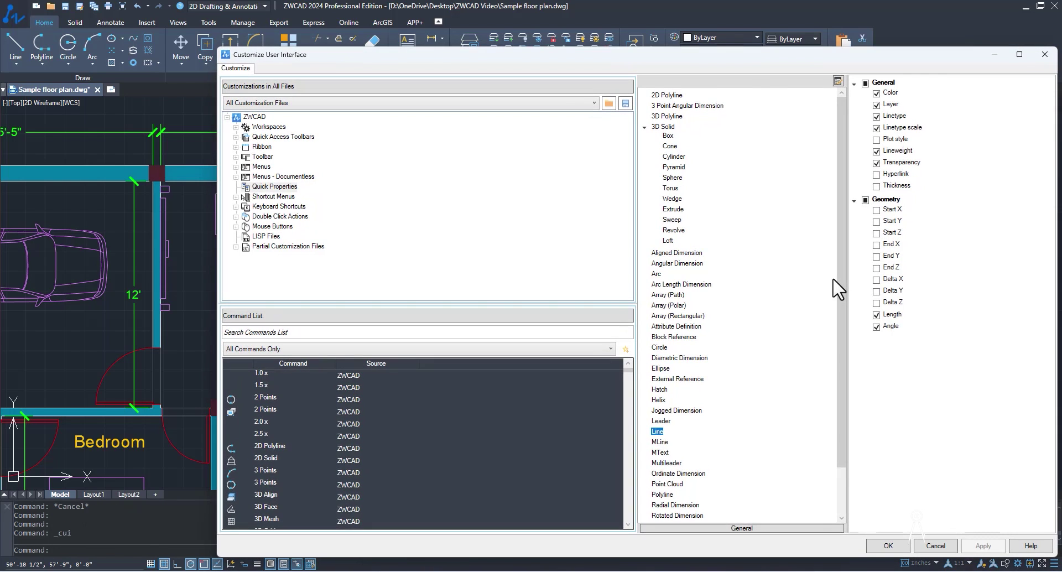
{"action": "left_click", "coordinate": [877, 326]}
{"action": "left_click", "coordinate": [877, 162]}
{"action": "left_click", "coordinate": [877, 151]}
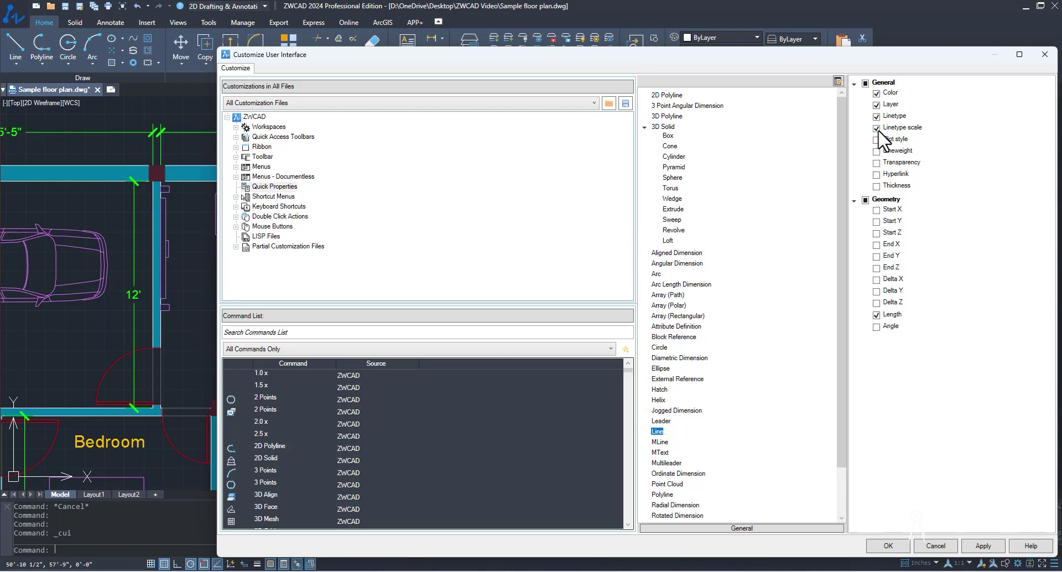
{"action": "left_click", "coordinate": [901, 544]}
{"action": "left_click", "coordinate": [659, 214]}
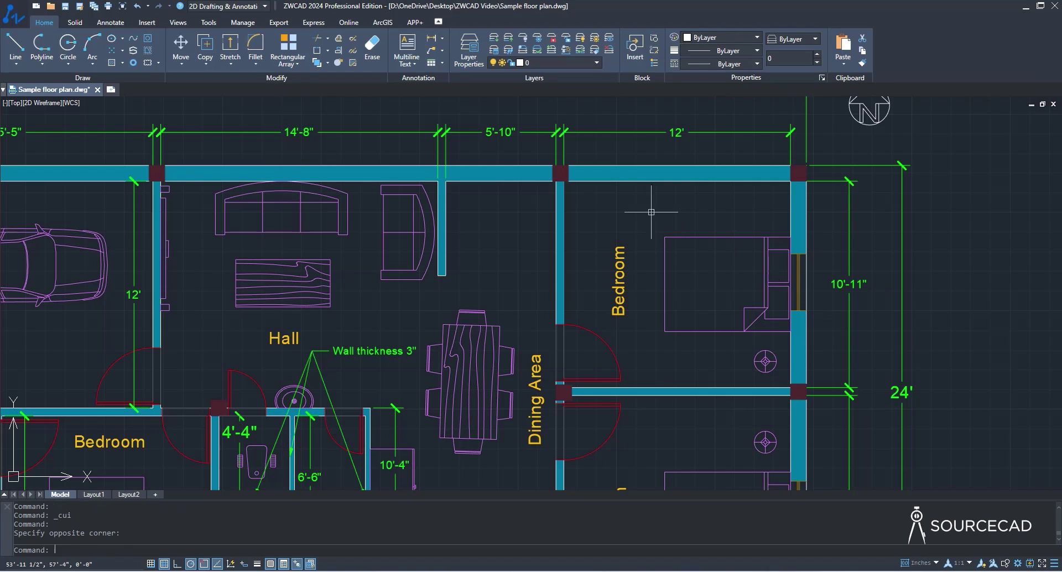
{"action": "left_click", "coordinate": [564, 195]}
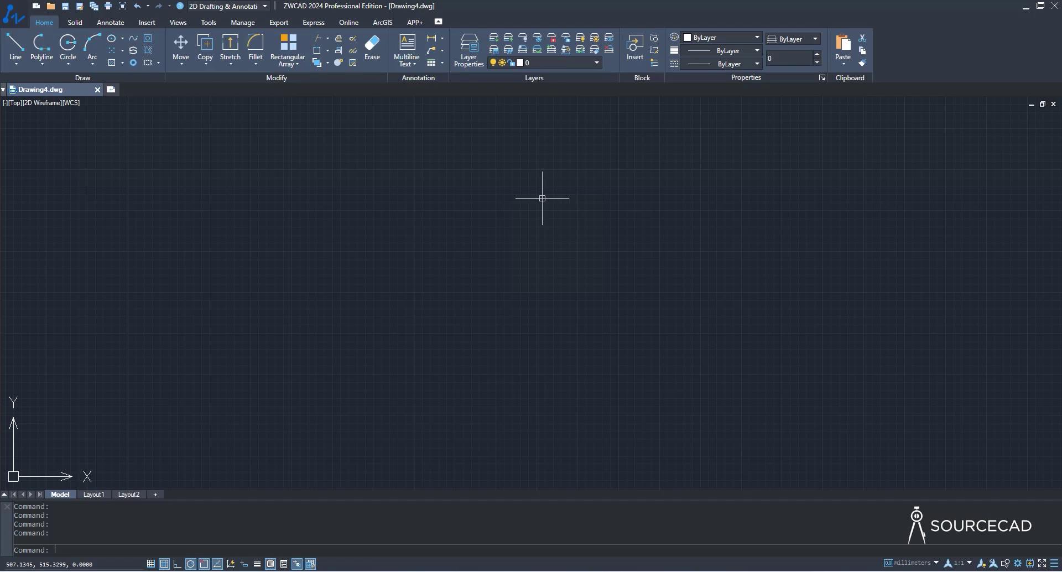
- Examine the attachment types offered by the external reference manager, including DGN, and close it
{"action": "left_click", "coordinate": [147, 24]}
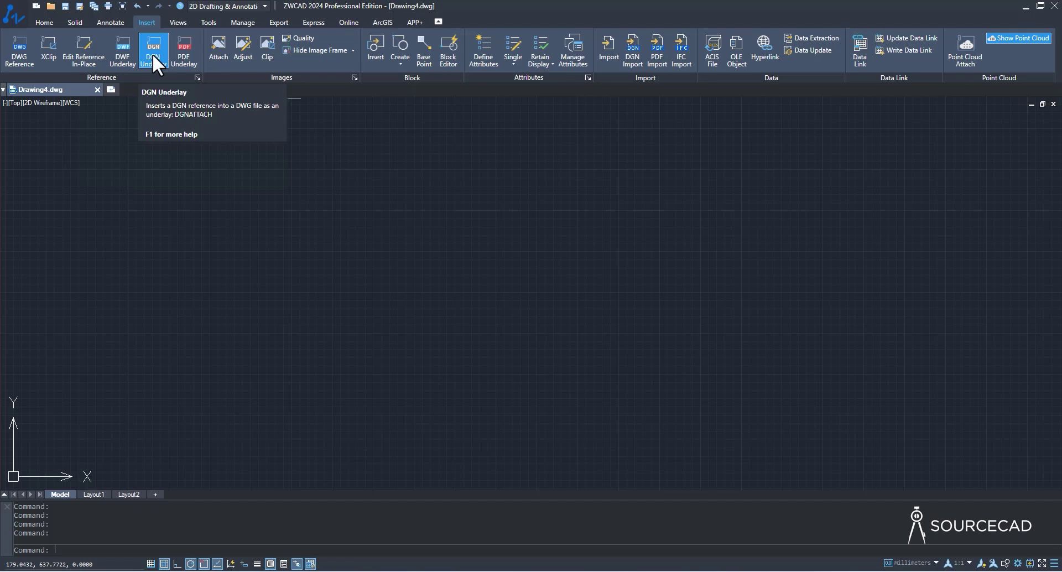
{"action": "left_click", "coordinate": [354, 78]}
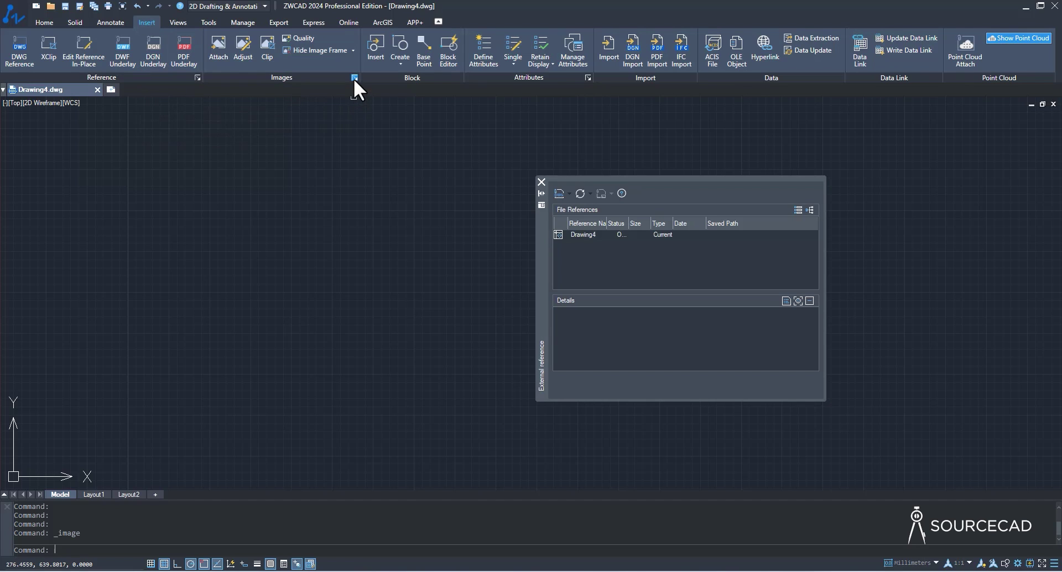
{"action": "left_click", "coordinate": [568, 193]}
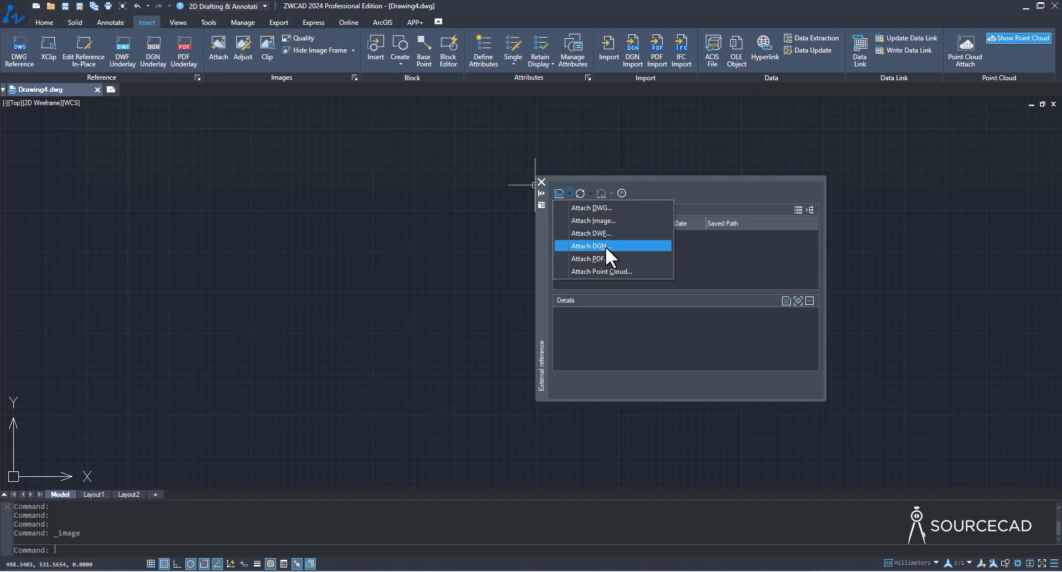
{"action": "left_click", "coordinate": [542, 182]}
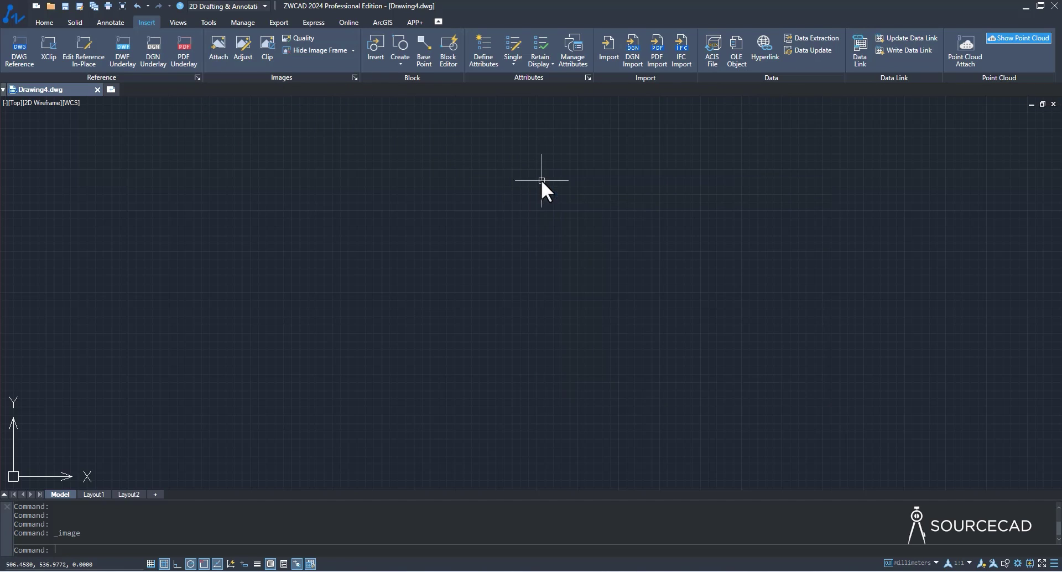
- Attach the house plan DGN as an underlay with master units, full path and scale 304.8, and check its entry in the external references
{"action": "left_click", "coordinate": [154, 47]}
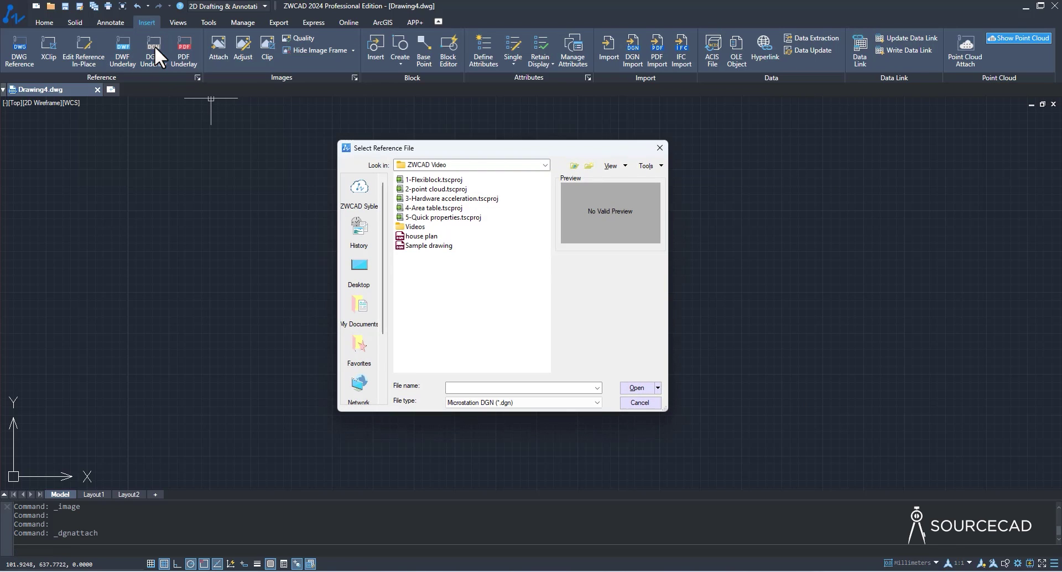
{"action": "left_click", "coordinate": [444, 236]}
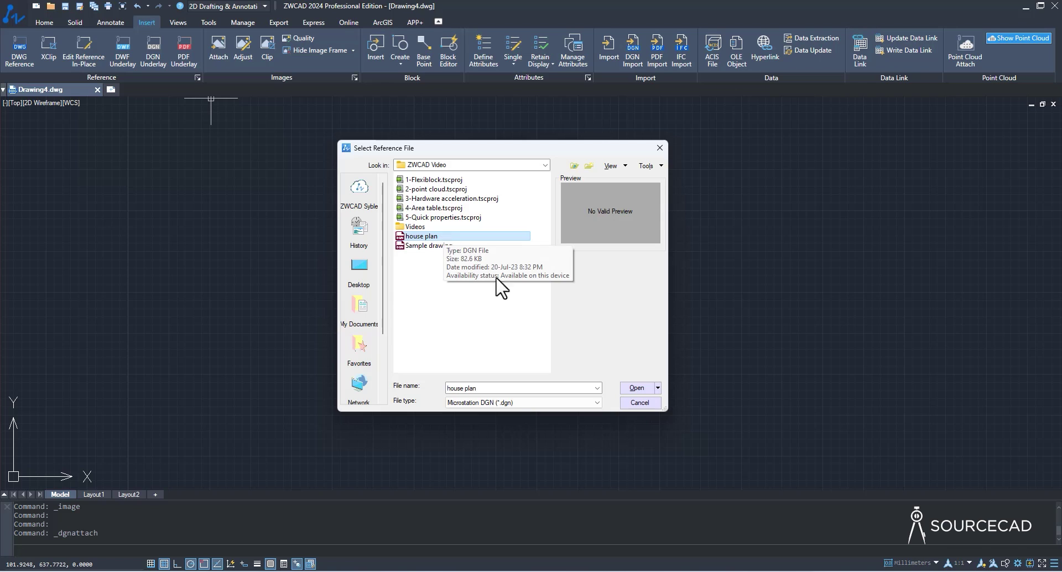
{"action": "left_click", "coordinate": [637, 388]}
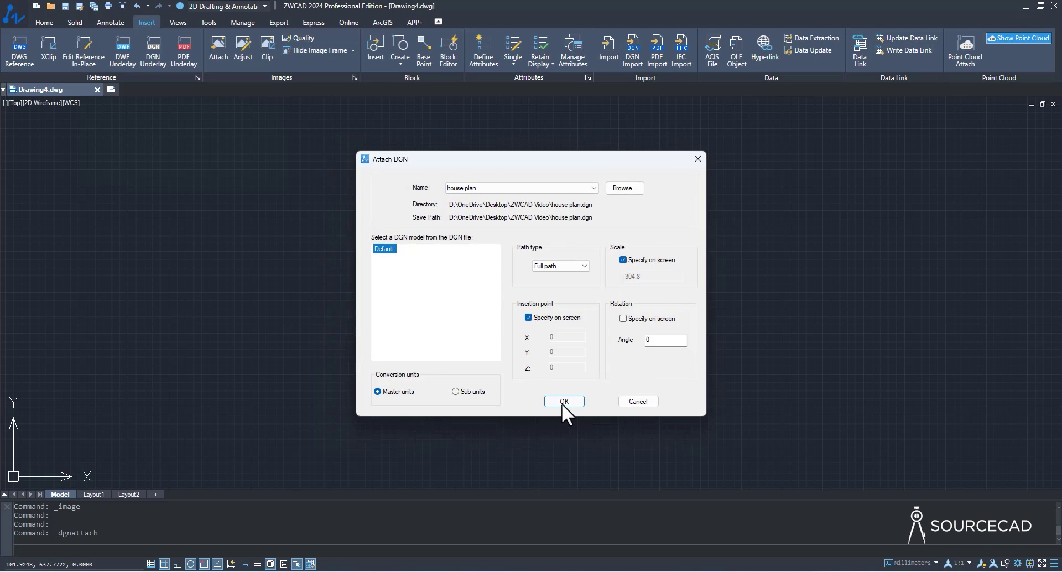
{"action": "left_click", "coordinate": [563, 401]}
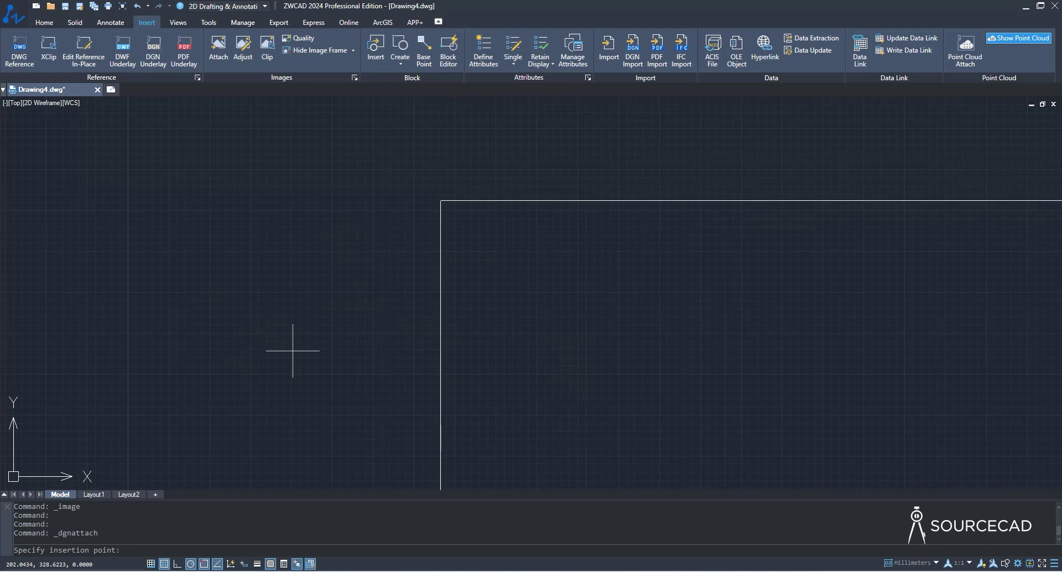
{"action": "left_click", "coordinate": [243, 306]}
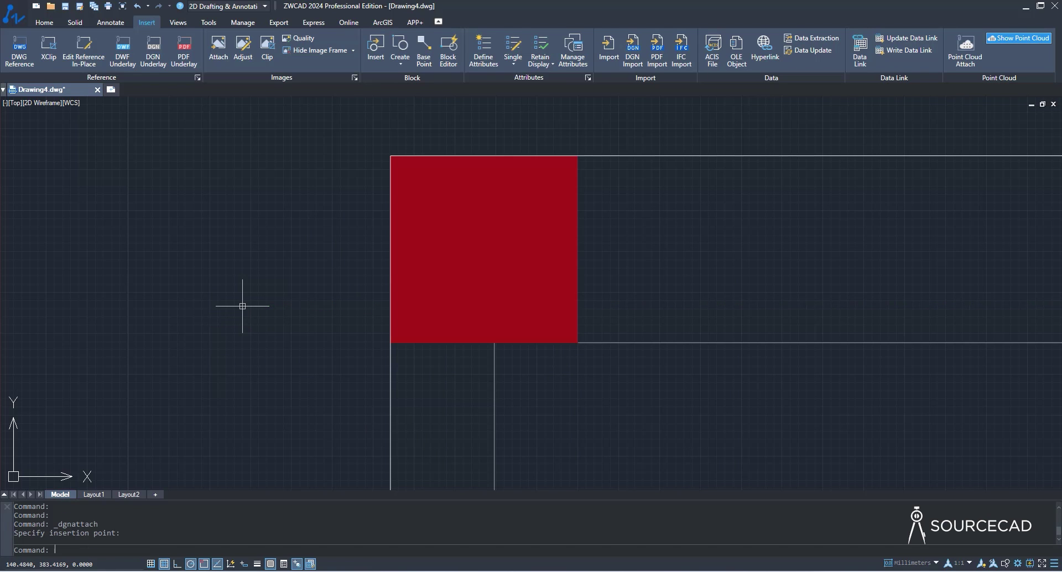
{"action": "key", "text": "Return"}
{"action": "scroll", "coordinate": [326, 186], "scroll_direction": "down", "scroll_amount": 5}
{"action": "scroll", "coordinate": [408, 283], "scroll_direction": "down", "scroll_amount": 3}
{"action": "middle_click_drag", "start_coordinate": [487, 265], "coordinate": [443, 248]}
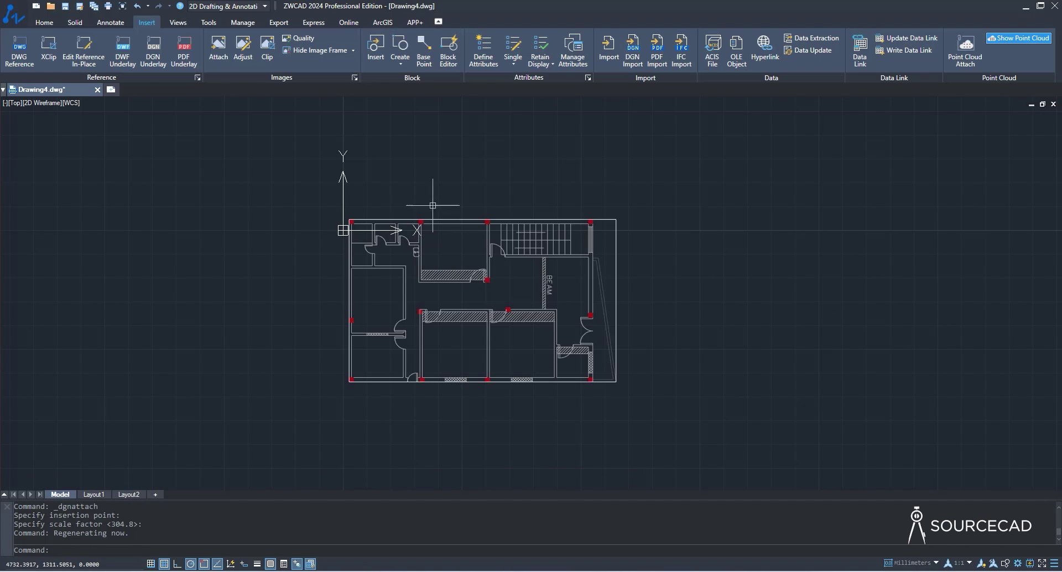
{"action": "left_click", "coordinate": [355, 78]}
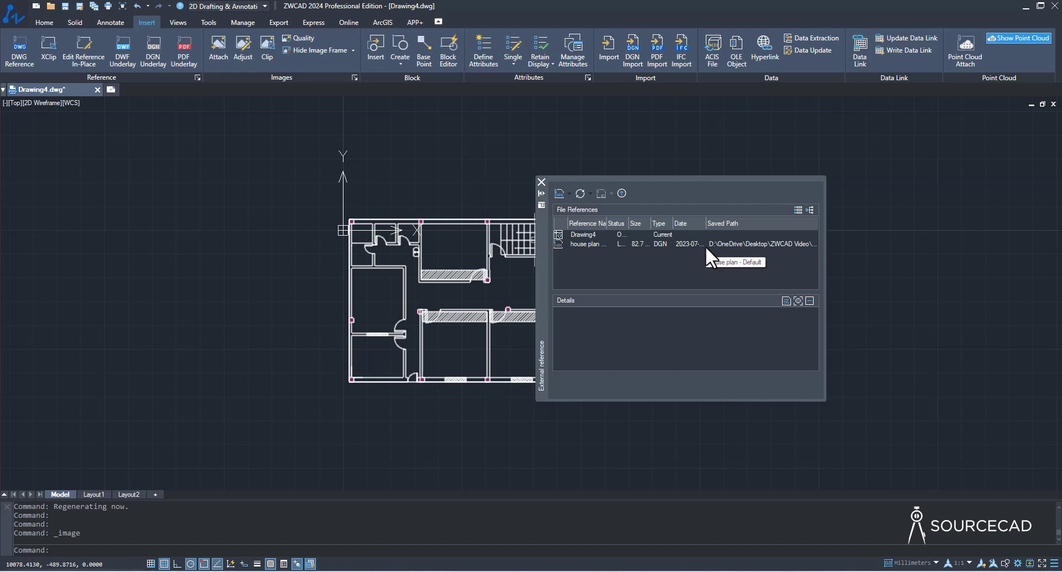
{"action": "left_click", "coordinate": [541, 182]}
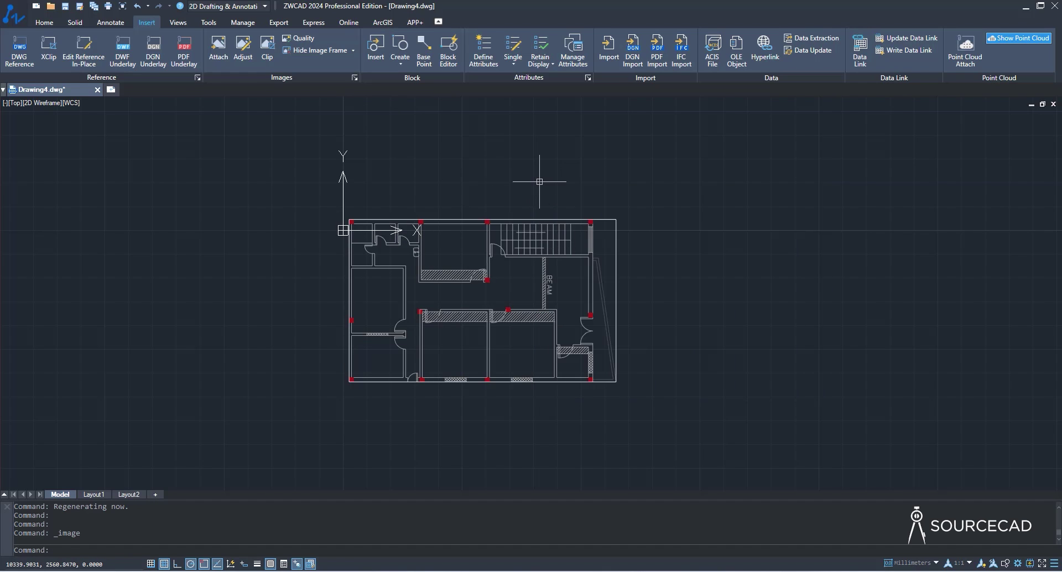
- Set the DGN underlay's contrast to 79 and its fade to 41
{"action": "left_click", "coordinate": [462, 220]}
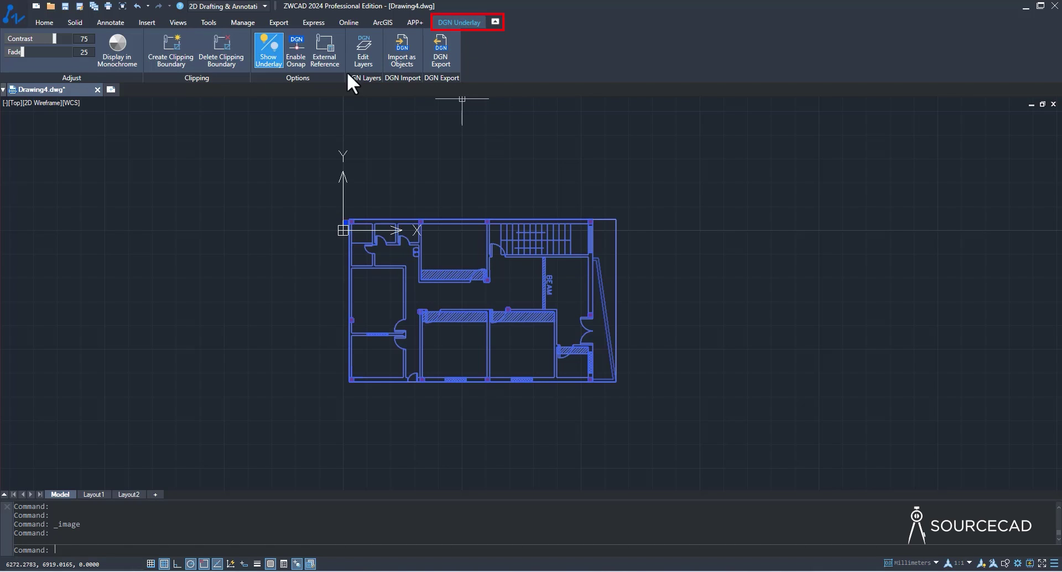
{"action": "mouse_move", "coordinate": [53, 39]}
{"action": "left_mouse_down"}
{"action": "mouse_move", "coordinate": [47, 53]}
{"action": "mouse_move", "coordinate": [56, 53]}
{"action": "mouse_move", "coordinate": [33, 54]}
{"action": "left_mouse_up"}
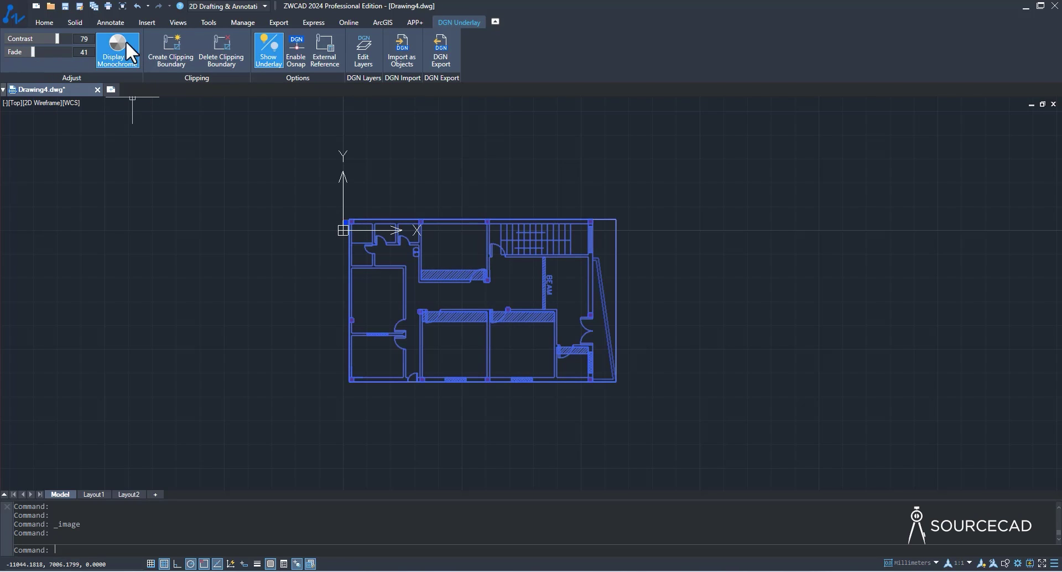
{"action": "key", "text": "Escape"}
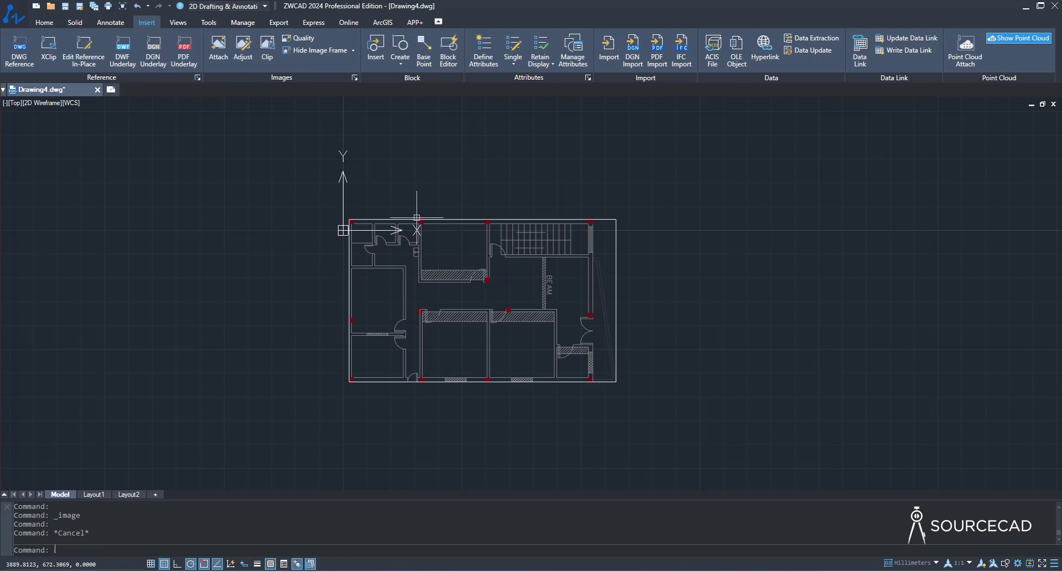
- Display the DGN underlay in monochrome and restore its original colours
{"action": "scroll", "coordinate": [419, 218], "scroll_direction": "up", "scroll_amount": 4}
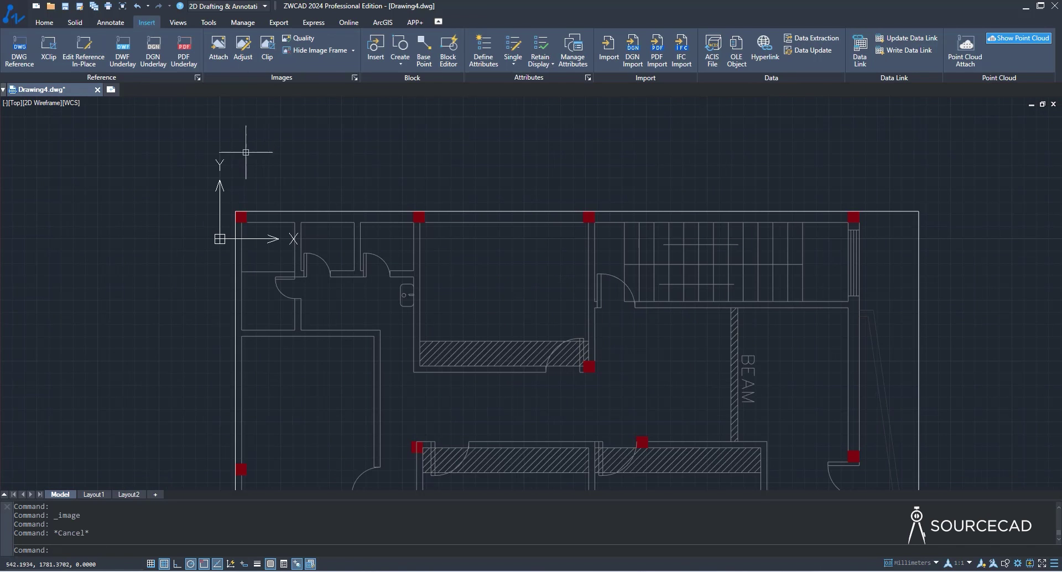
{"action": "left_click", "coordinate": [321, 209]}
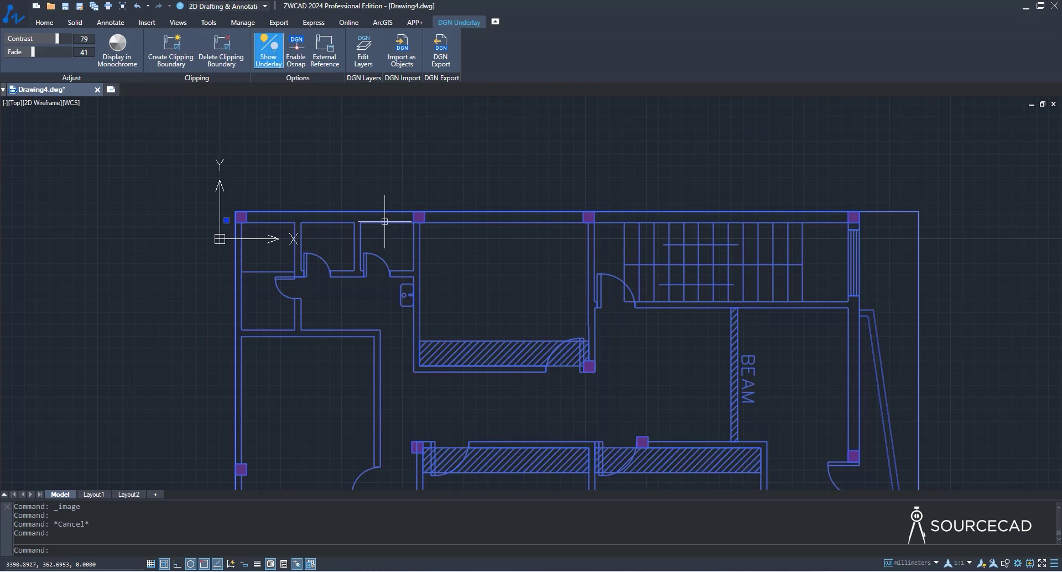
{"action": "key", "text": "Escape"}
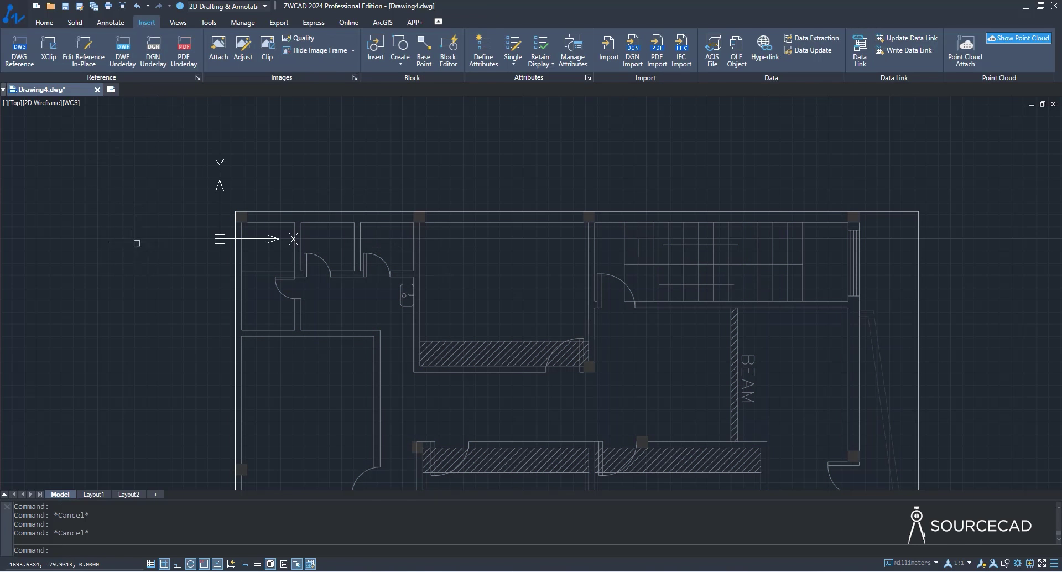
{"action": "left_click", "coordinate": [292, 212]}
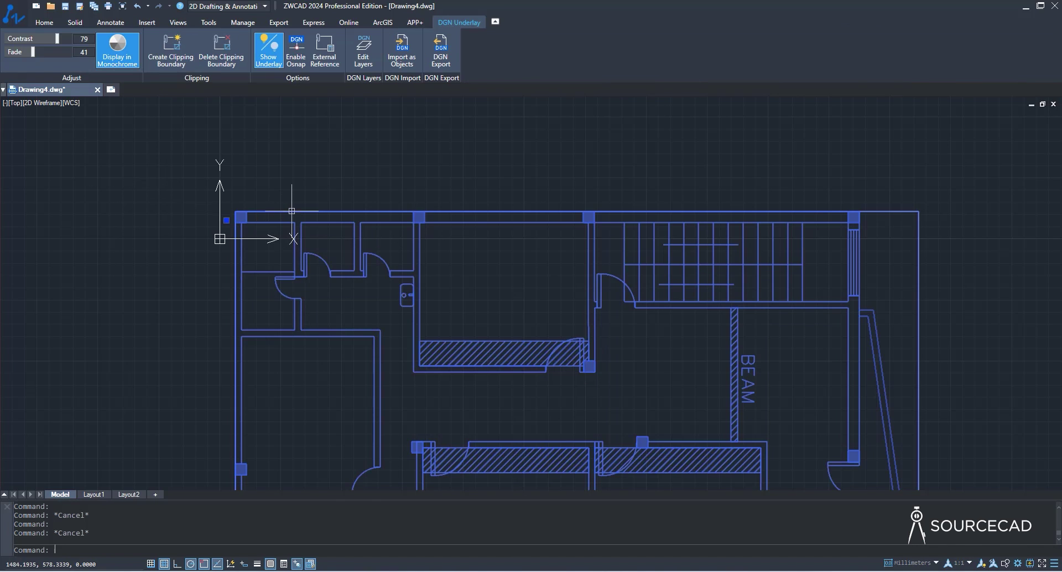
{"action": "left_click", "coordinate": [125, 51]}
- Clip the DGN underlay with a rectangular boundary around the two rooms at the plan's lower-left side
{"action": "scroll", "coordinate": [152, 256], "scroll_direction": "down", "scroll_amount": 1}
{"action": "middle_click_drag", "start_coordinate": [299, 368], "coordinate": [398, 299]}
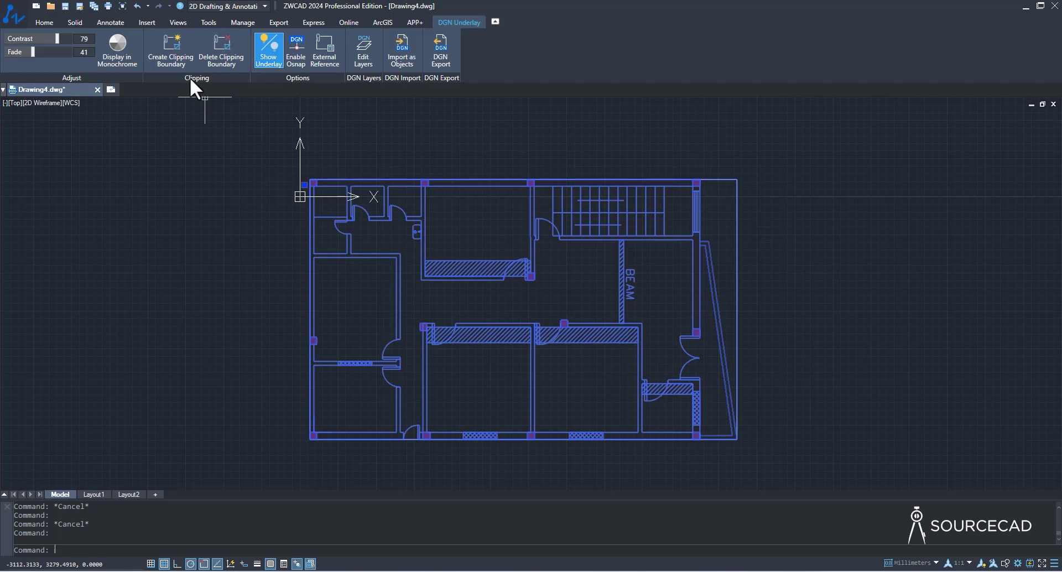
{"action": "left_click", "coordinate": [177, 49]}
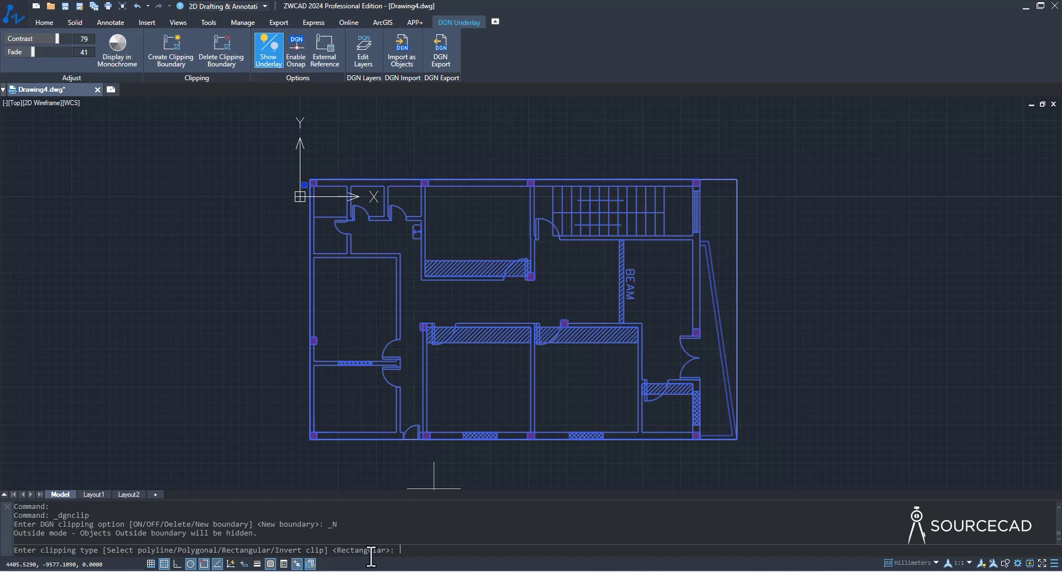
{"action": "key", "text": "Return"}
{"action": "left_click", "coordinate": [311, 242]}
{"action": "left_click", "coordinate": [412, 440]}
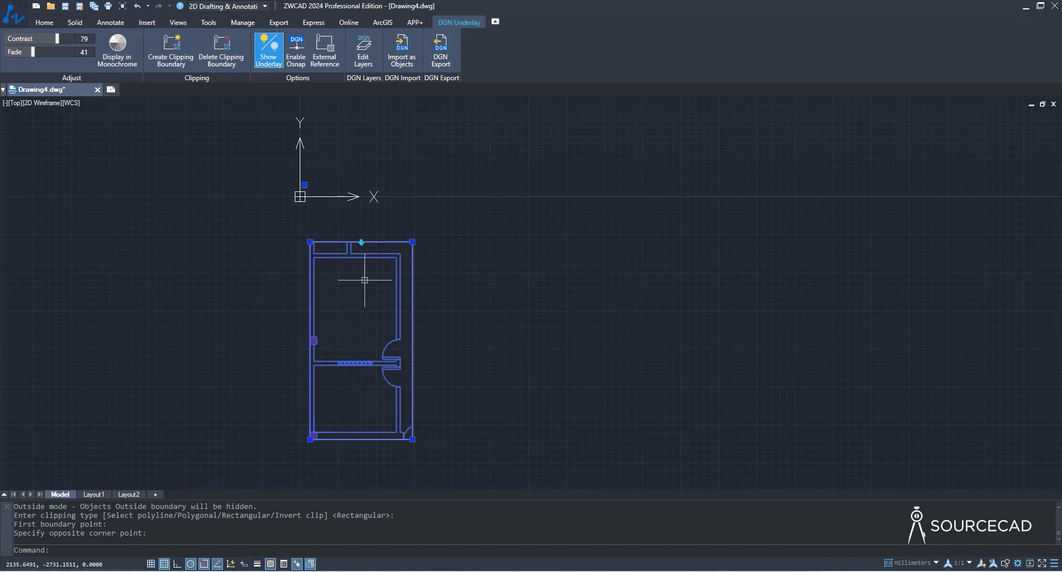
- Invert the DGN underlay's rectangular clip and switch it back, and delete the clipping boundary
{"action": "left_click", "coordinate": [361, 242]}
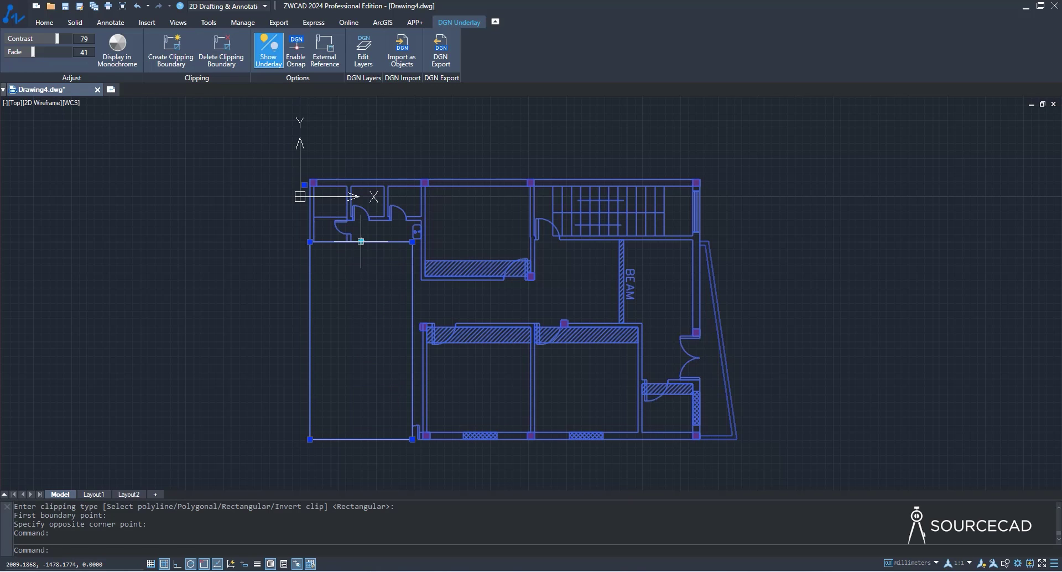
{"action": "left_click", "coordinate": [360, 242]}
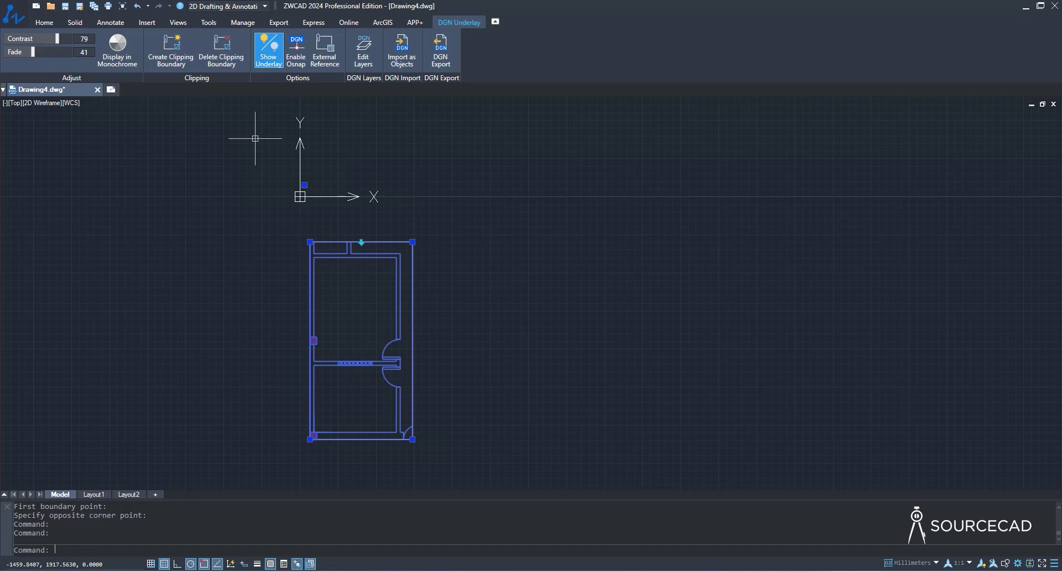
{"action": "left_click", "coordinate": [225, 42]}
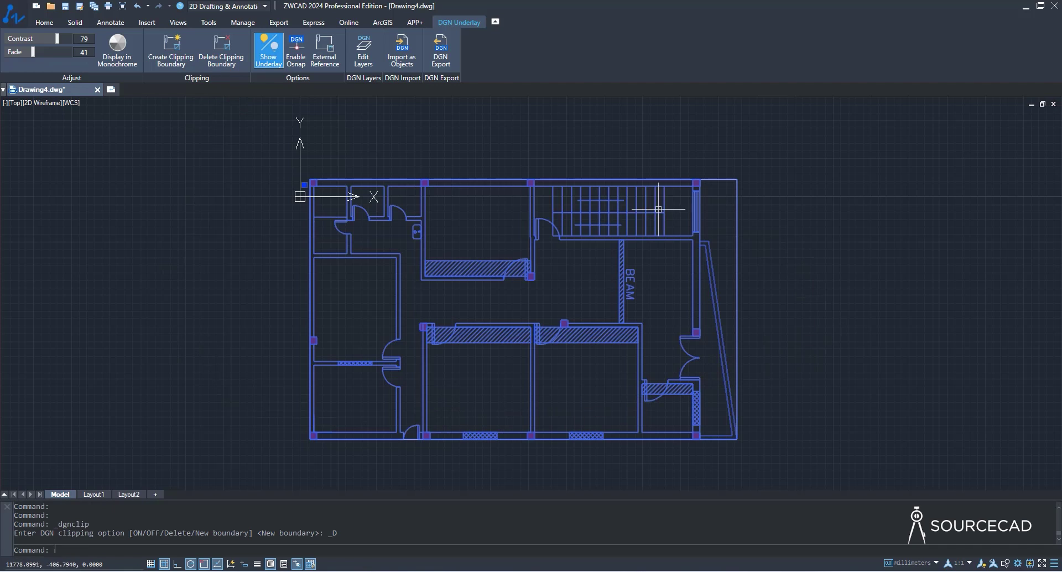
{"action": "key", "text": "Escape"}
- Hide the DGN underlay's contents and show them again
{"action": "left_click", "coordinate": [425, 259]}
{"action": "left_click", "coordinate": [426, 259]}
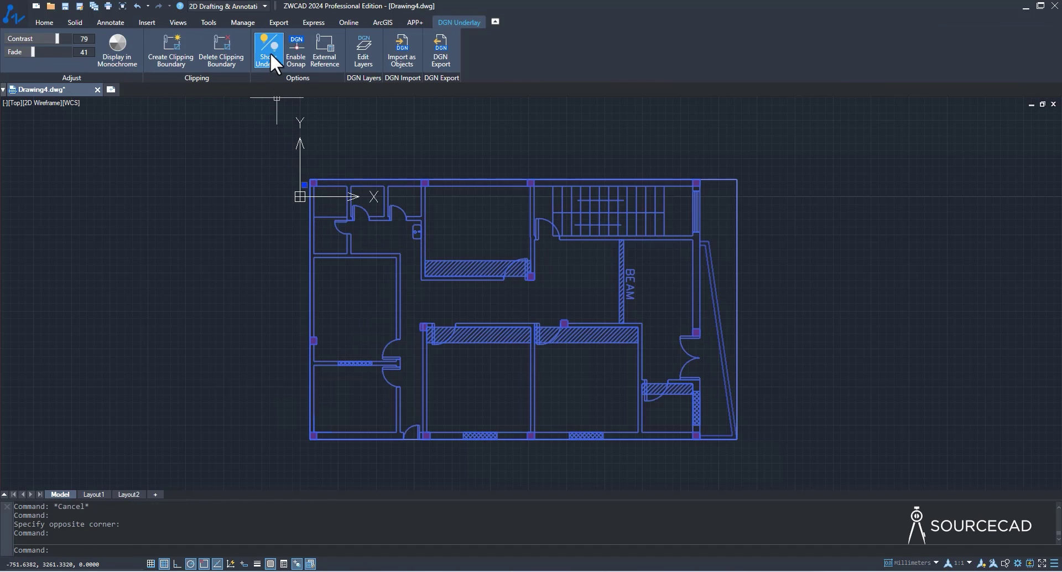
{"action": "left_click", "coordinate": [270, 49]}
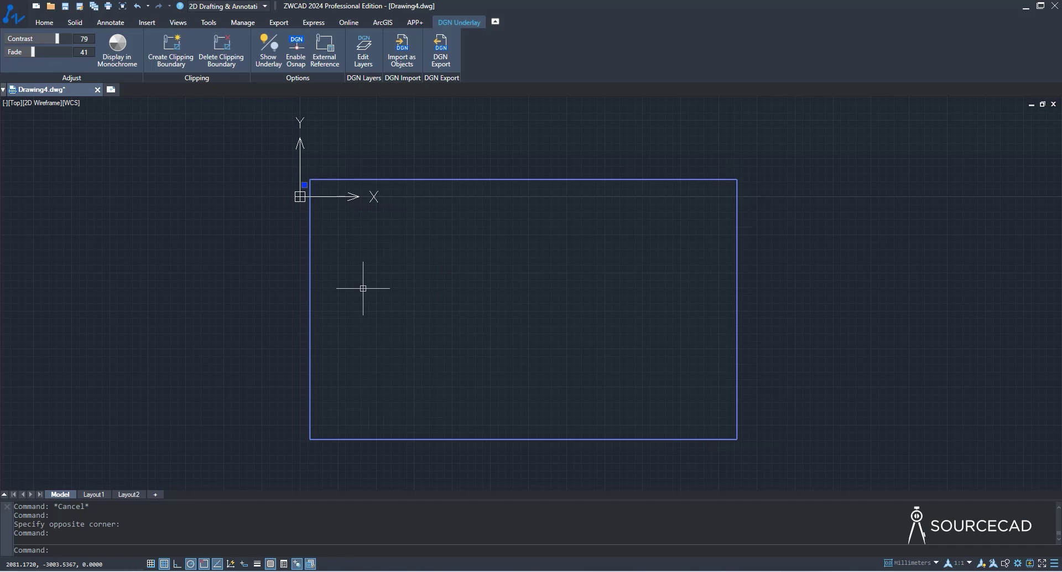
{"action": "left_click", "coordinate": [274, 52]}
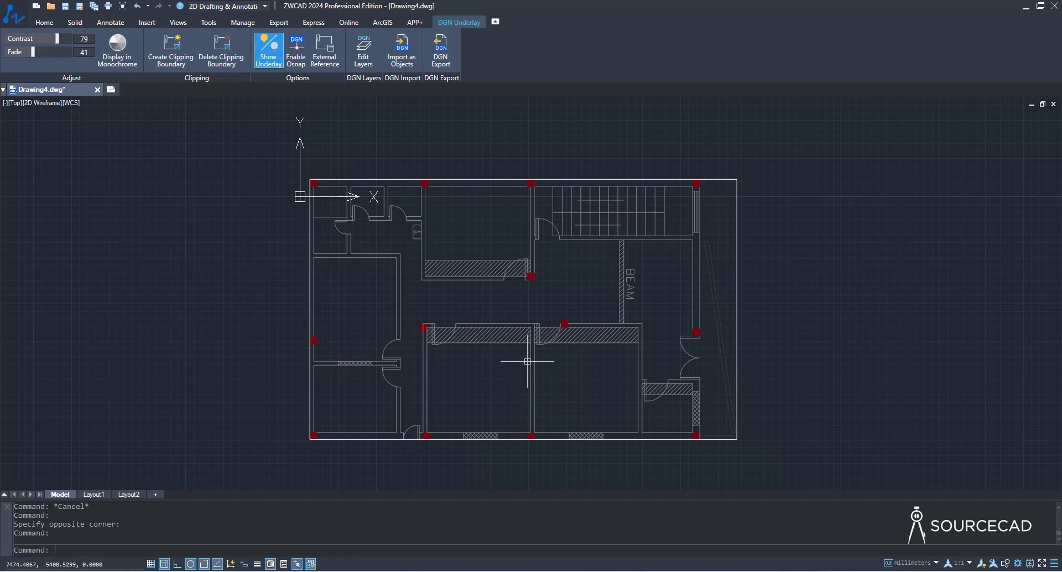
{"action": "key", "text": "Escape"}
- Check with the Line tool whether points snap to the underlay's walls while DGN object snap is off
{"action": "left_click", "coordinate": [44, 23]}
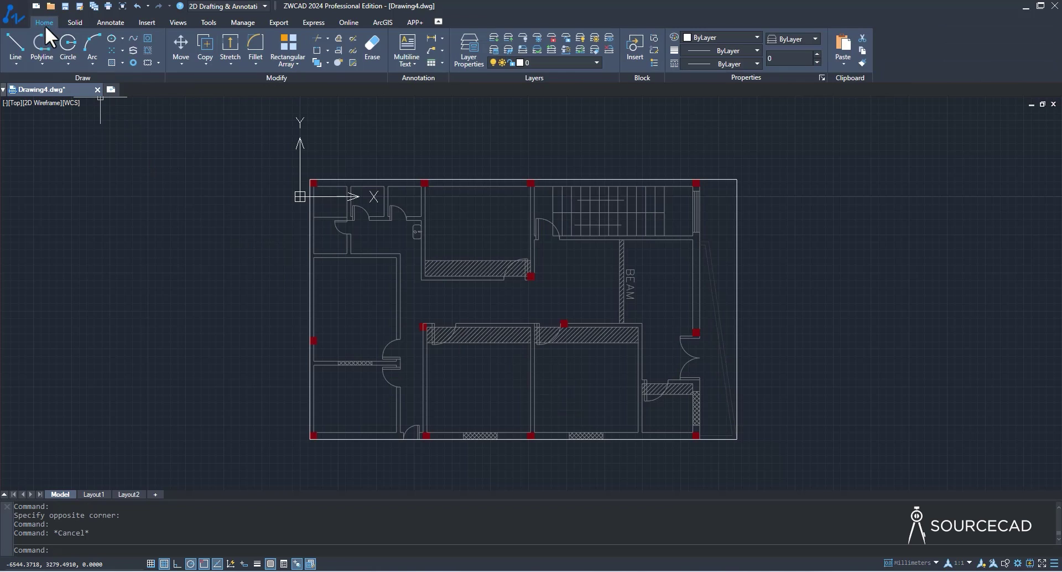
{"action": "left_click", "coordinate": [15, 43]}
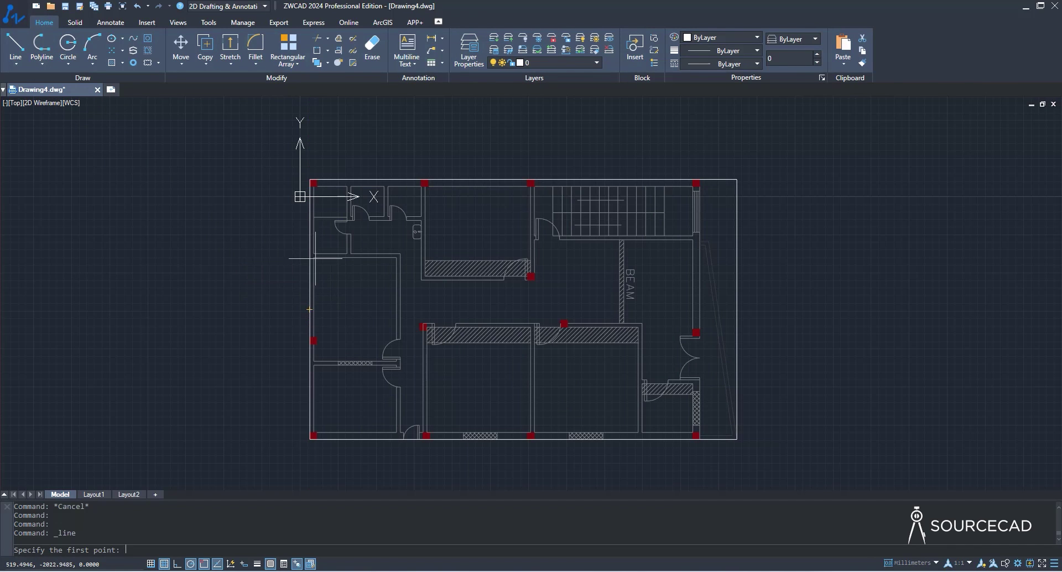
{"action": "scroll", "coordinate": [324, 244], "scroll_direction": "up", "scroll_amount": 4}
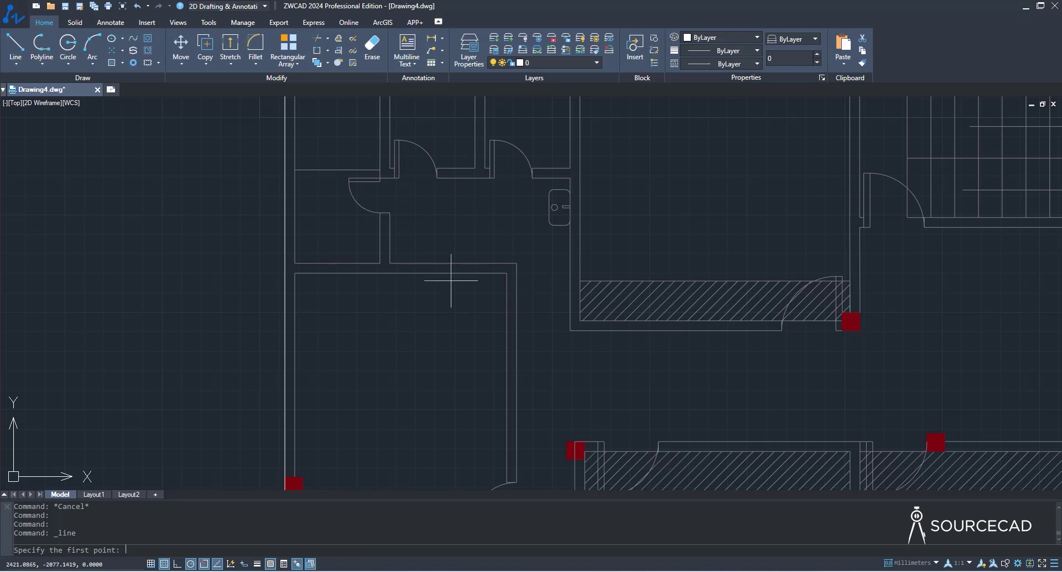
{"action": "key", "text": "Escape"}
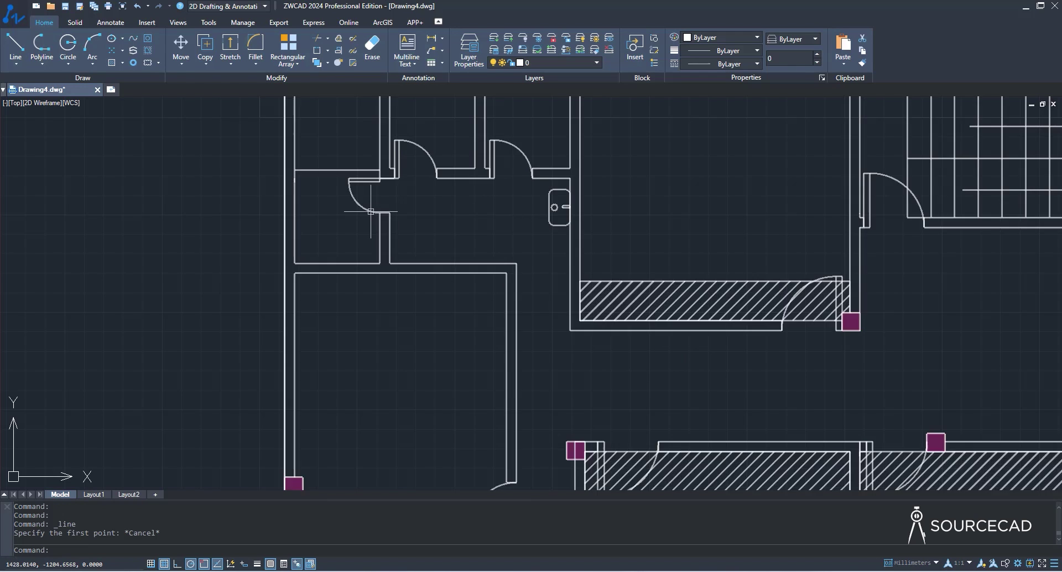
- Enable object snap on the DGN underlay to test snapping to its walls with the Line tool, and switch it back off
{"action": "left_click", "coordinate": [372, 212]}
{"action": "left_click", "coordinate": [296, 54]}
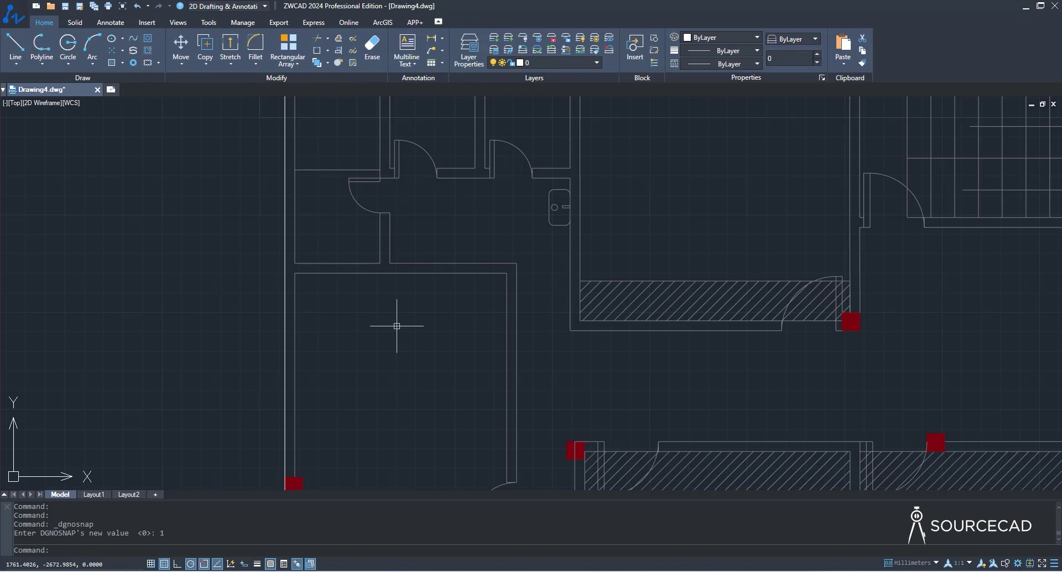
{"action": "left_click", "coordinate": [17, 48]}
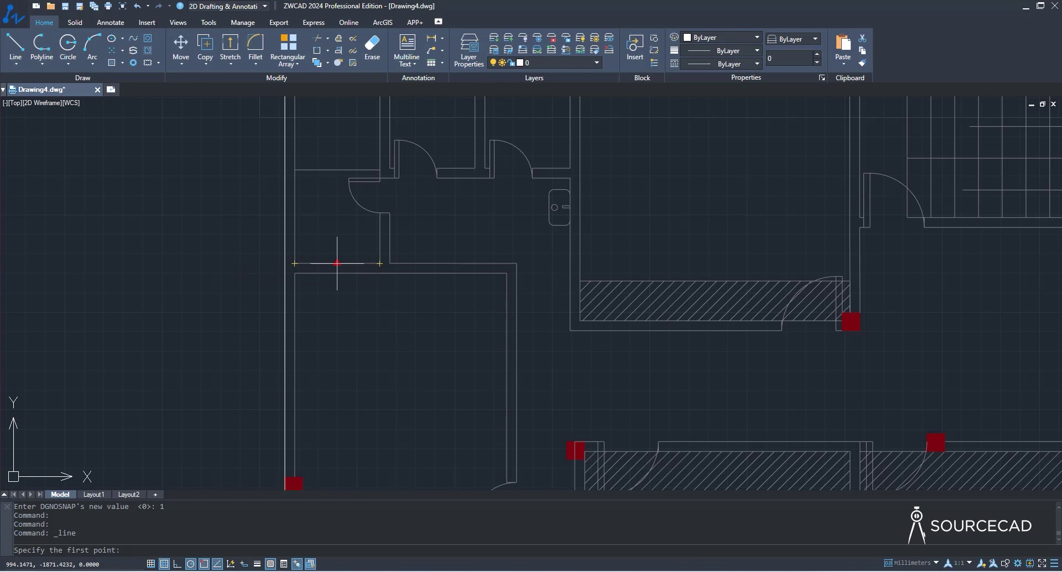
{"action": "key", "text": "Escape"}
{"action": "left_click", "coordinate": [403, 166]}
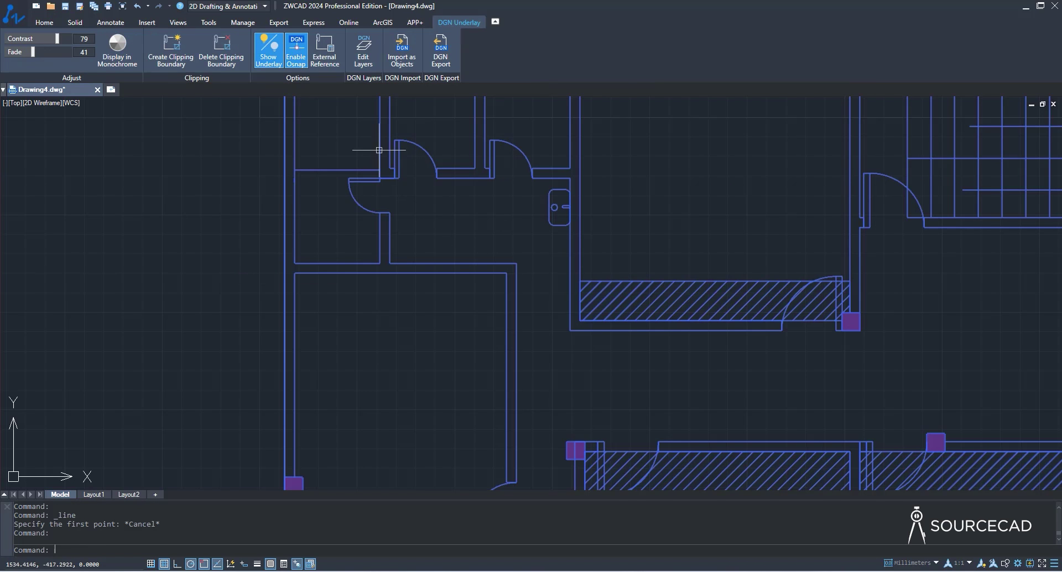
{"action": "left_click", "coordinate": [274, 50]}
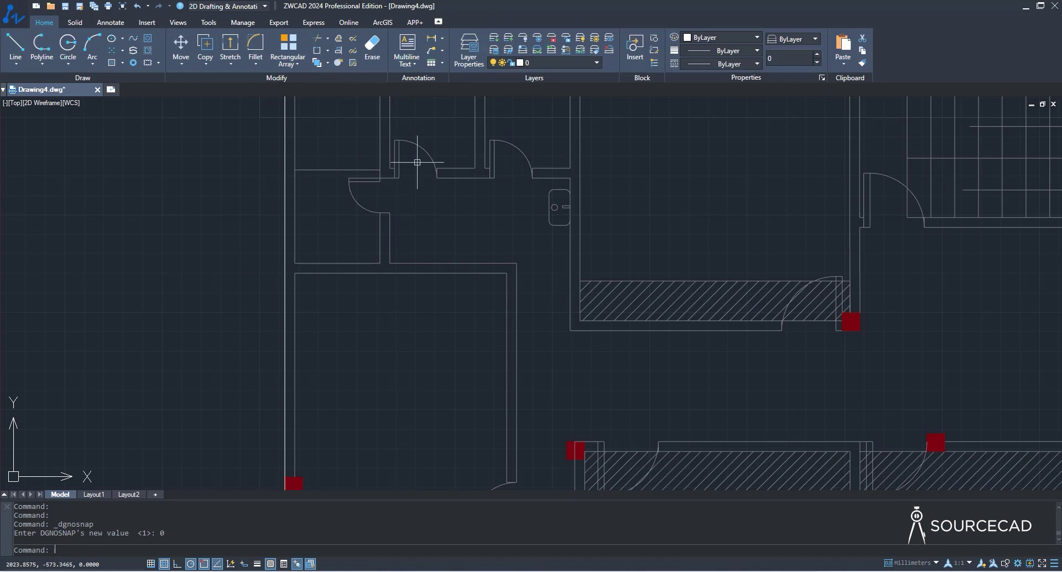
- Review the DGN underlay's external reference entry and its list of layers without changing anything
{"action": "left_click", "coordinate": [474, 178]}
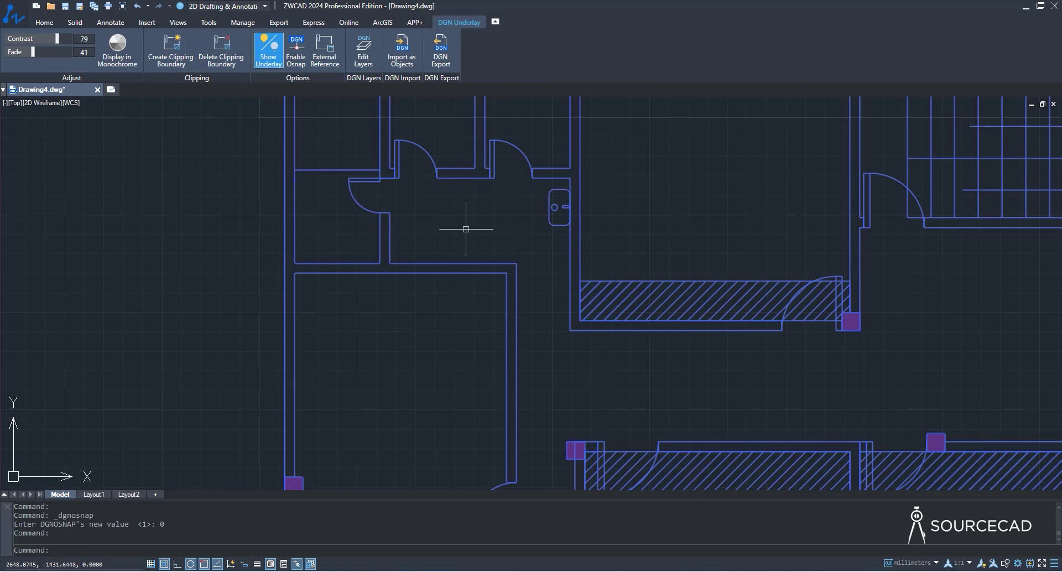
{"action": "left_click", "coordinate": [327, 49]}
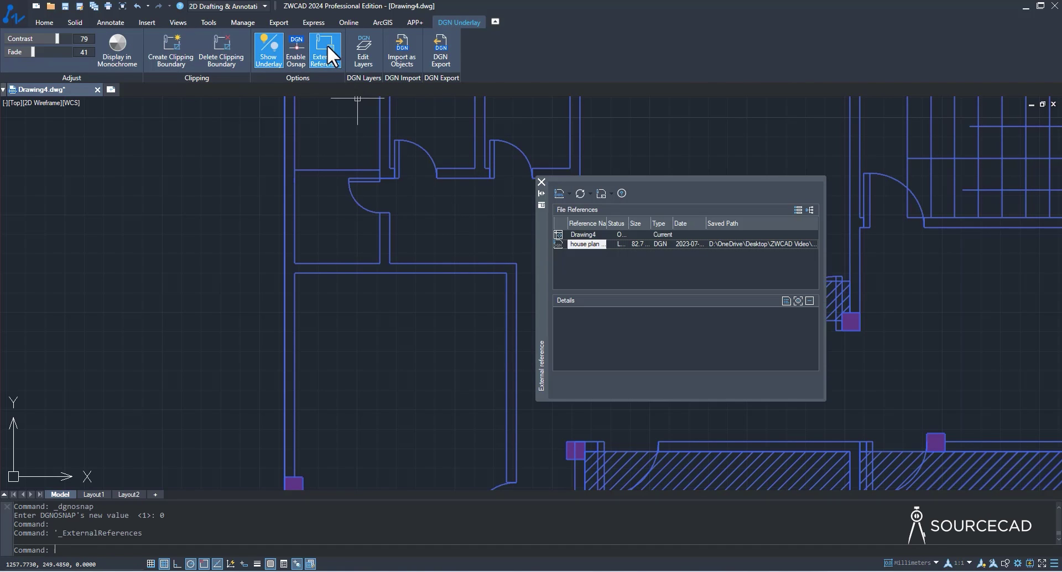
{"action": "left_click", "coordinate": [541, 182]}
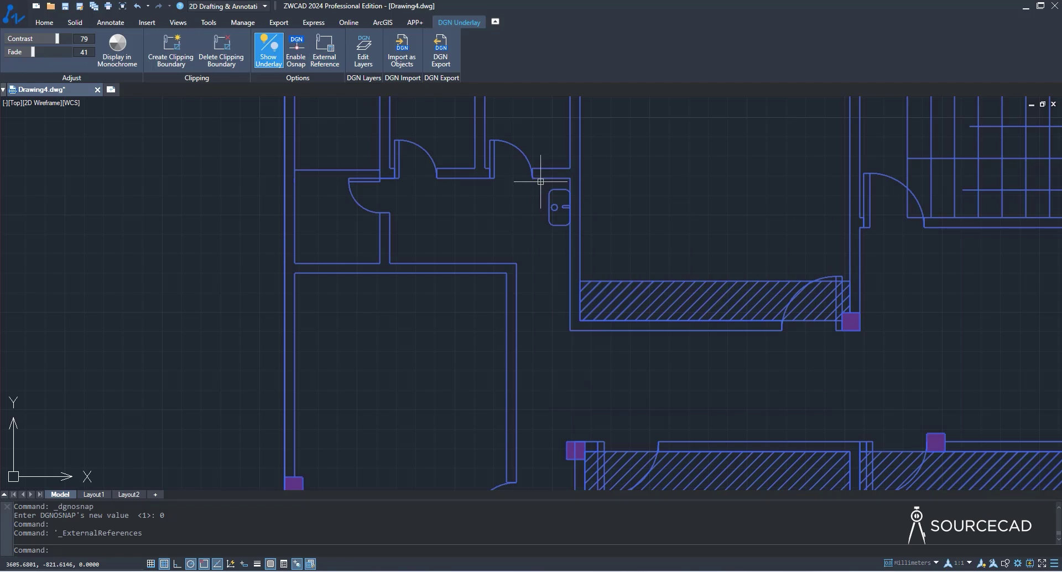
{"action": "left_click", "coordinate": [364, 52]}
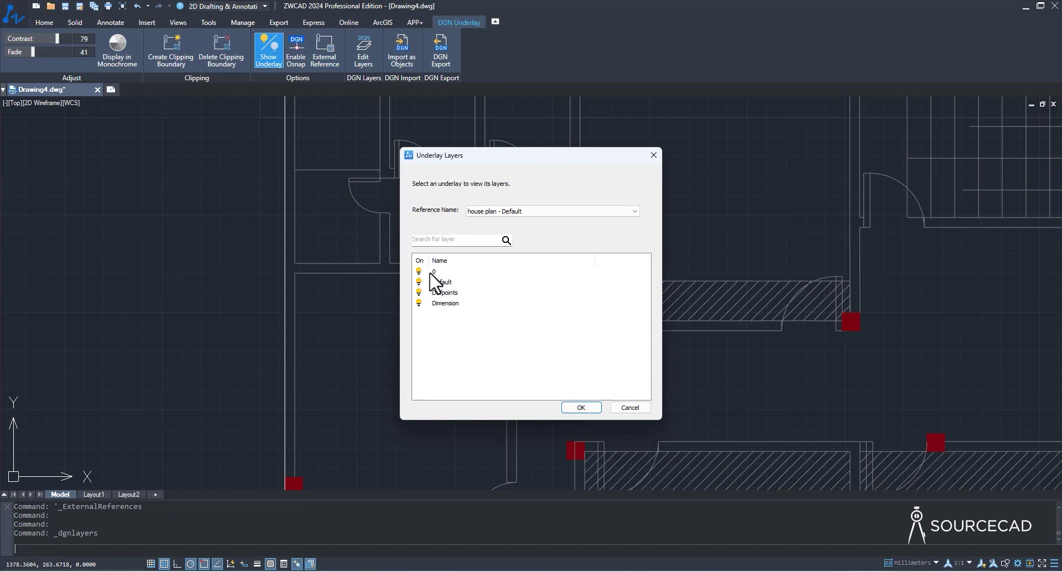
{"action": "left_click", "coordinate": [592, 406]}
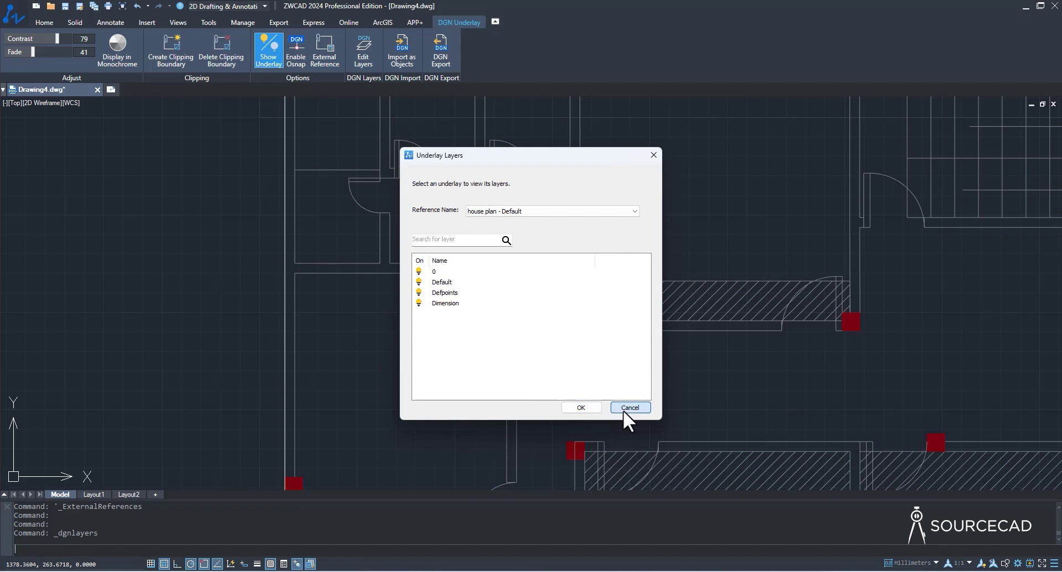
{"action": "scroll", "coordinate": [523, 233], "scroll_direction": "down", "scroll_amount": 4}
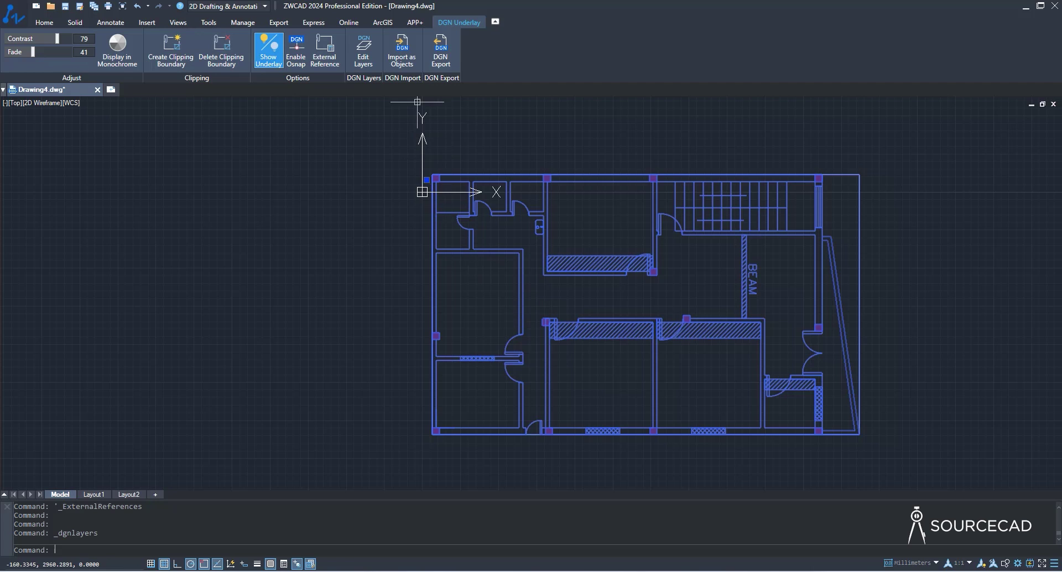
{"action": "key", "text": "Escape"}
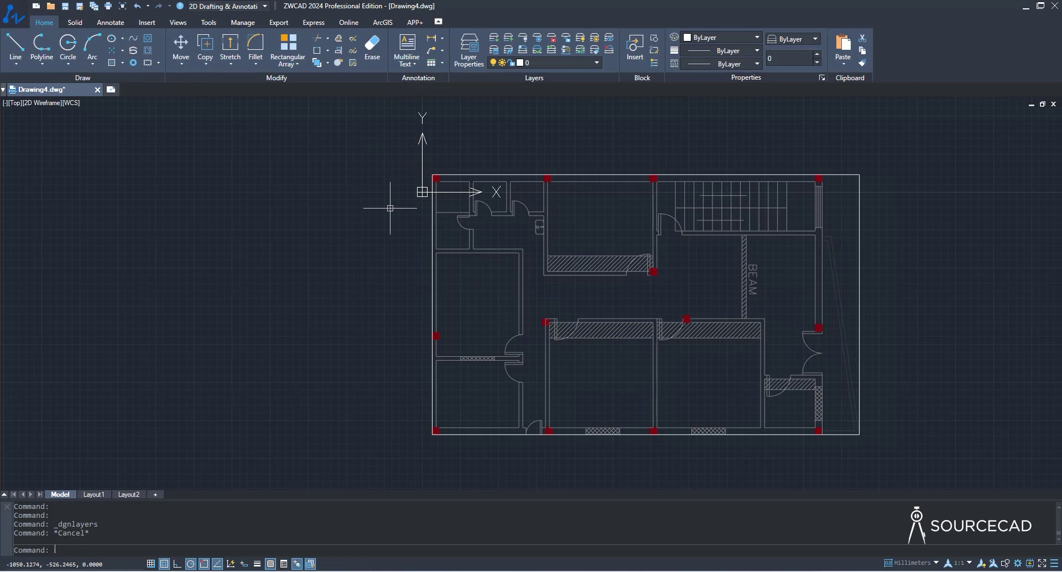
- Import the house plan DGN underlay into the current drawing as objects with the Standard mapping setup and master units
{"action": "left_click", "coordinate": [147, 22]}
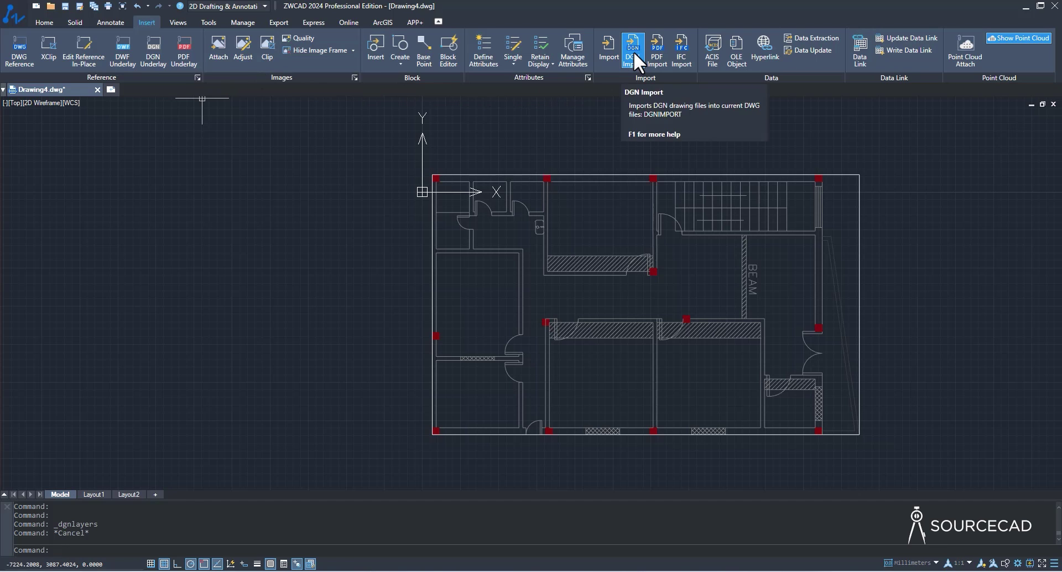
{"action": "left_click", "coordinate": [546, 202]}
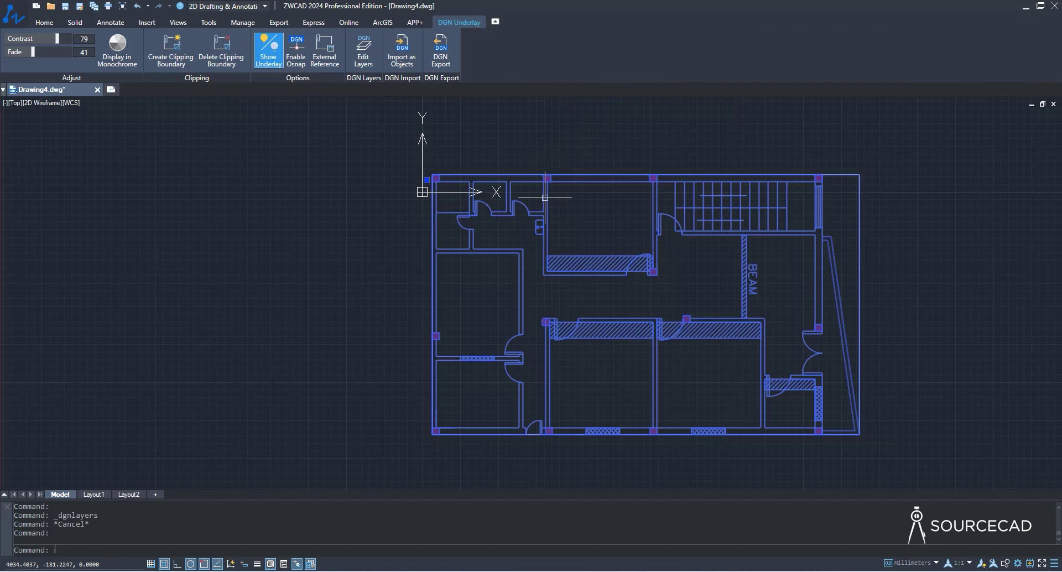
{"action": "left_click", "coordinate": [397, 54]}
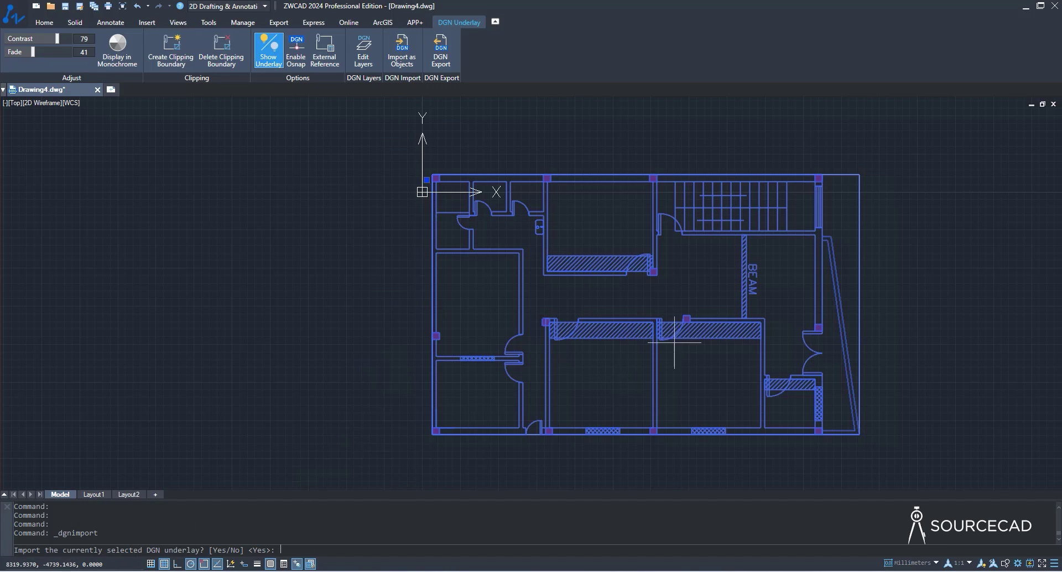
{"action": "key", "text": "Return"}
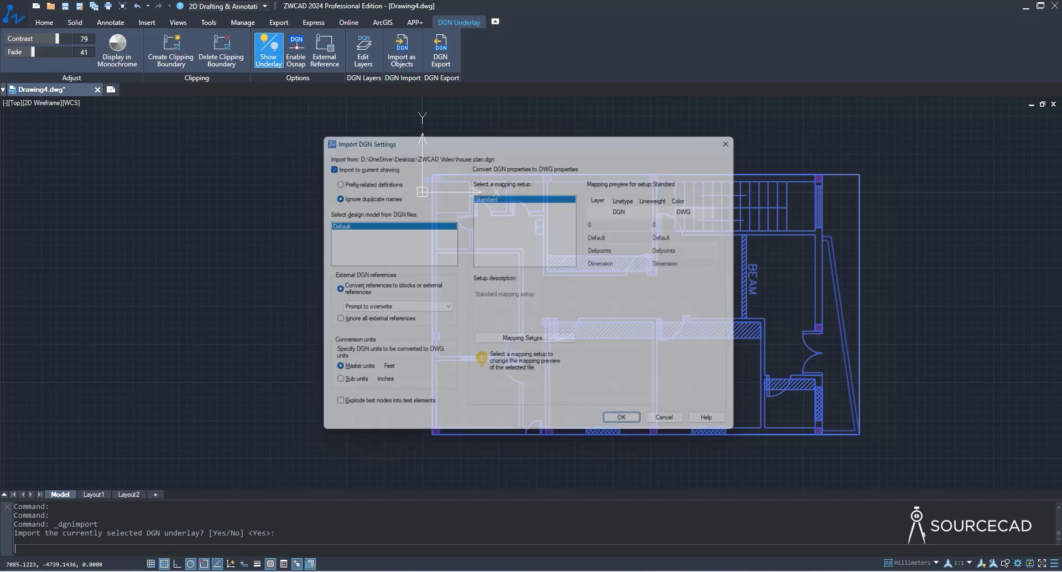
{"action": "left_click", "coordinate": [628, 428]}
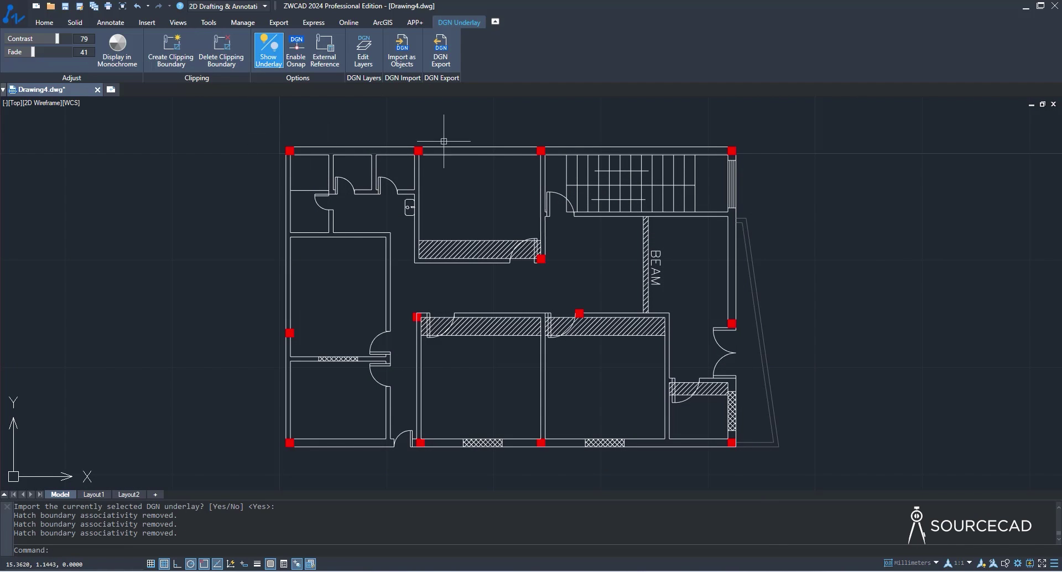
- Select several walls of the imported plan to inspect them as individual objects, and clear the selection
{"action": "left_click", "coordinate": [673, 155]}
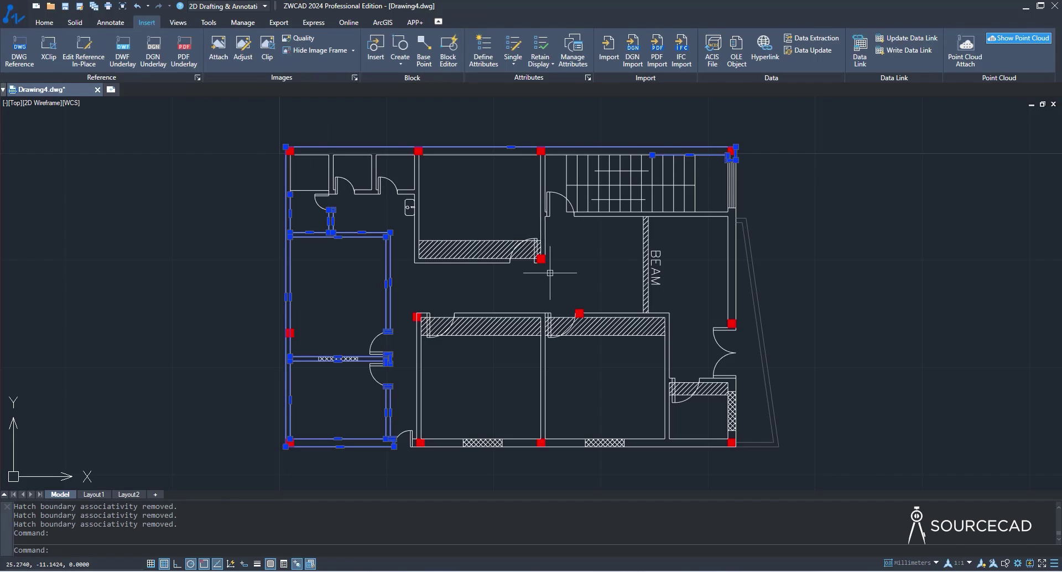
{"action": "left_click", "coordinate": [603, 214]}
{"action": "left_click", "coordinate": [537, 244]}
{"action": "left_click", "coordinate": [543, 365]}
{"action": "key", "text": "Escape"}
{"action": "scroll", "coordinate": [579, 266], "scroll_direction": "down", "scroll_amount": 6}
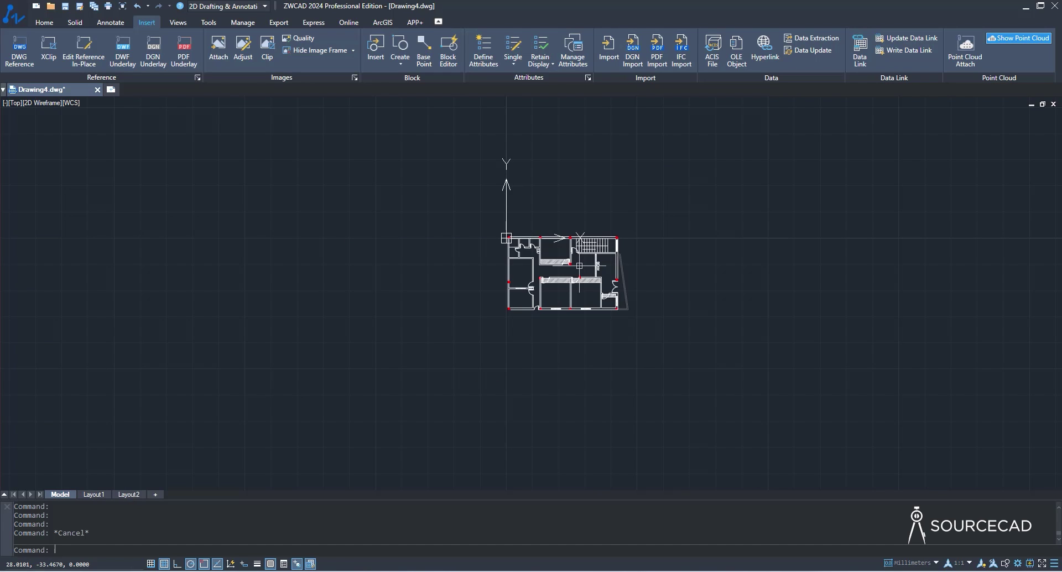